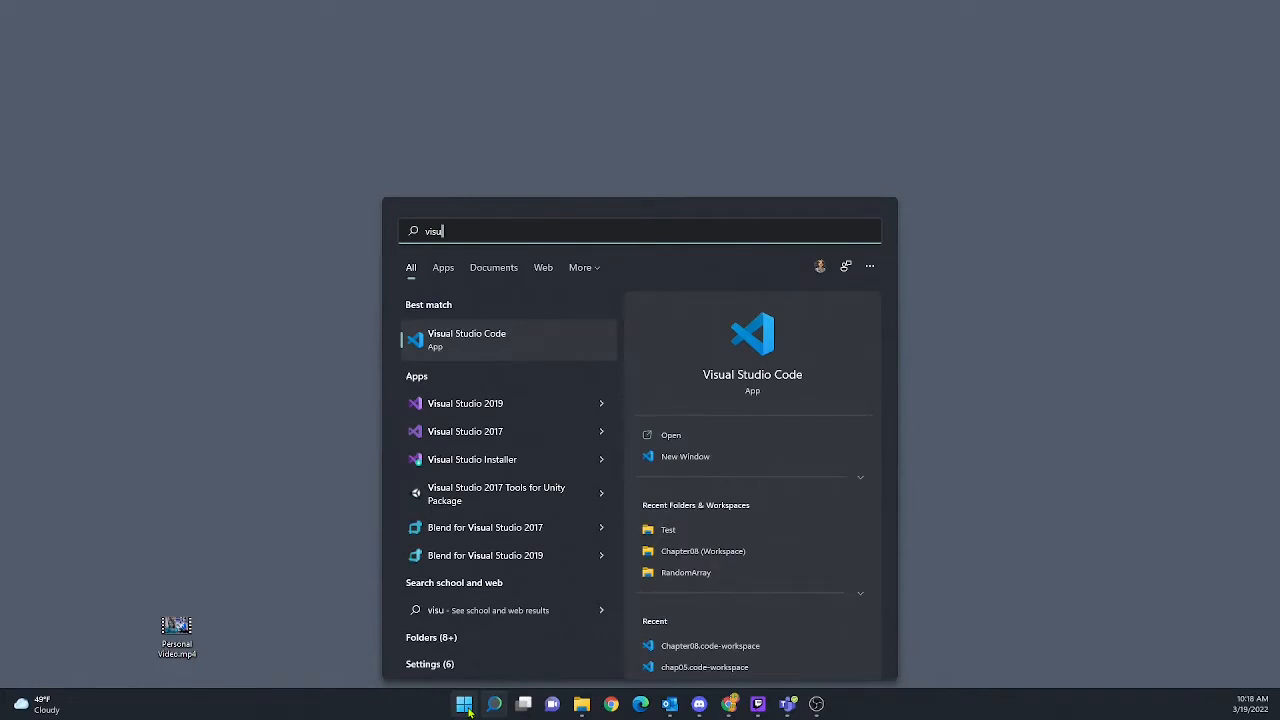
Launch Visual Studio 2019 from the Start menu search results
{"action": "left_click", "coordinate": [480, 406]}
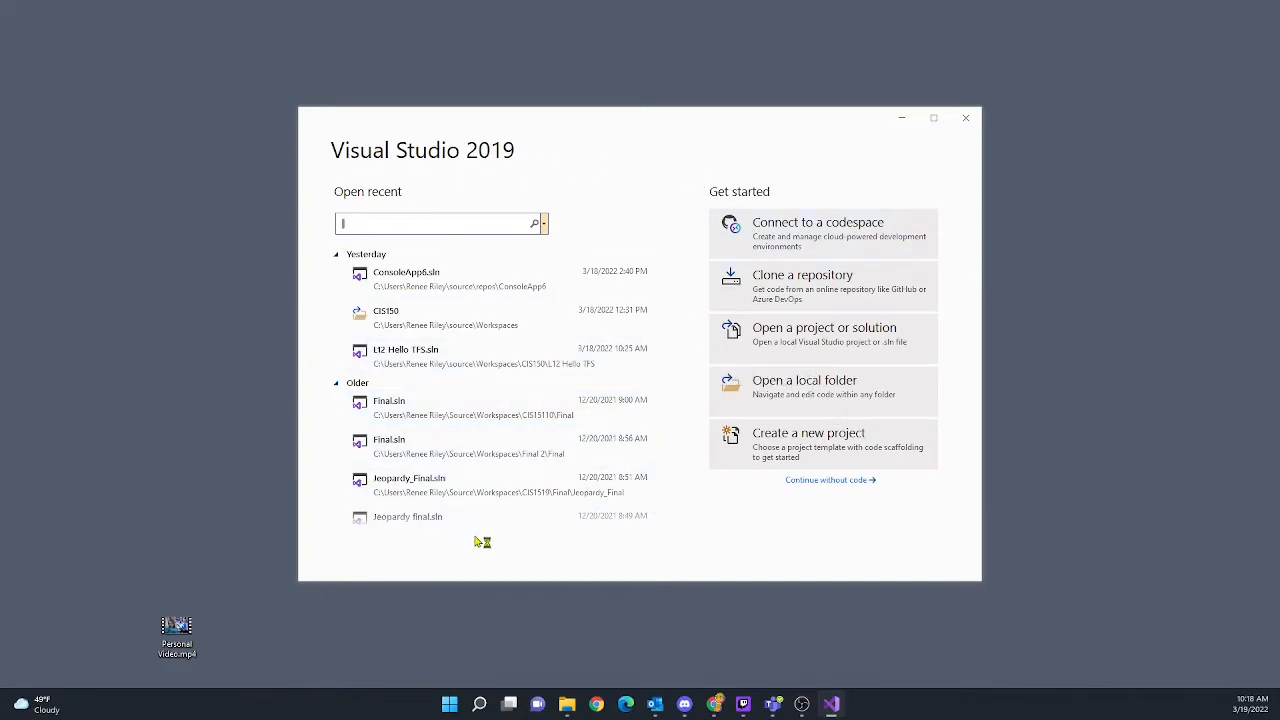
Continue without code into the empty IDE, then start Tools > Get Tools and Features
{"action": "left_click", "coordinate": [828, 481]}
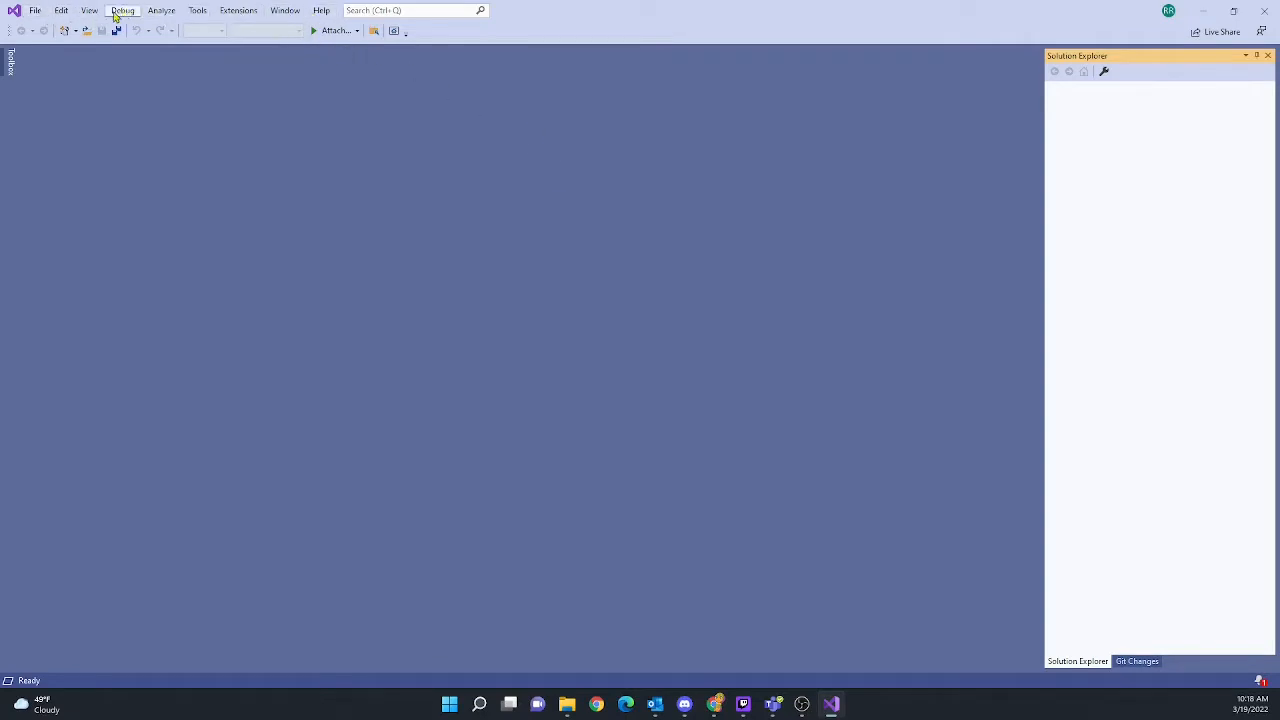
{"action": "left_click", "coordinate": [196, 12]}
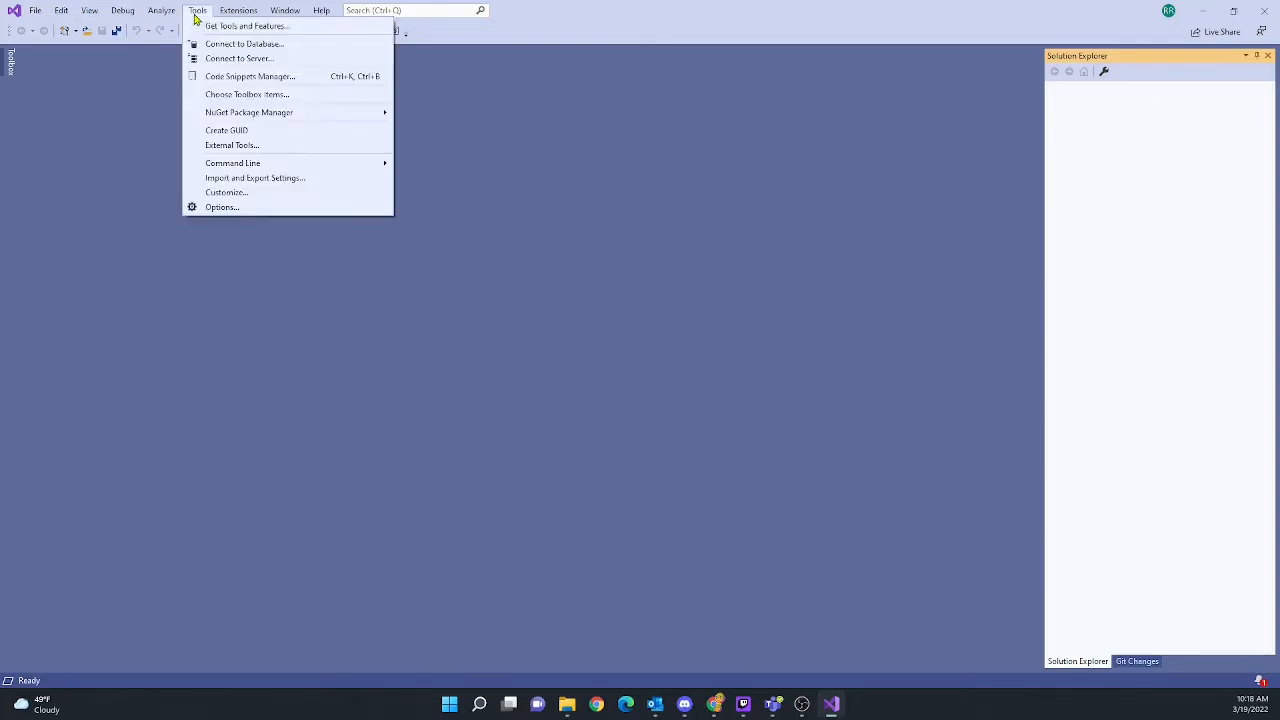
{"action": "left_click", "coordinate": [233, 26]}
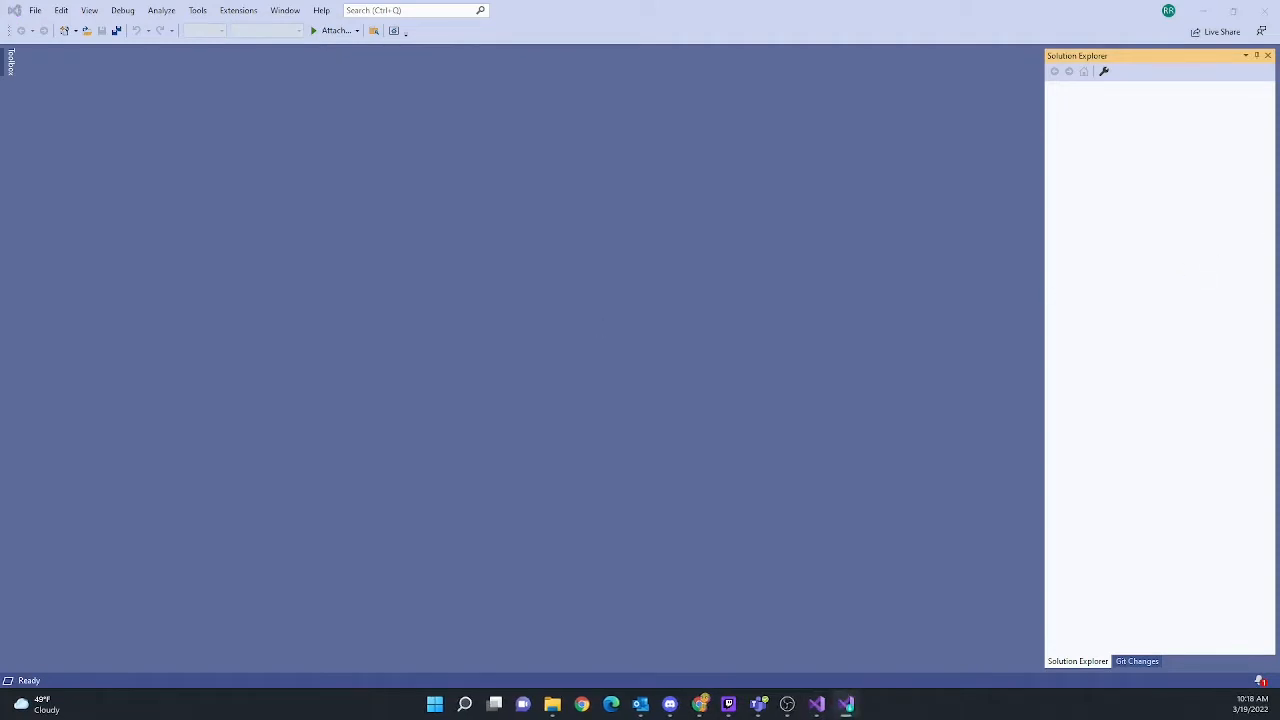
Add the Azure development workload (4.21 GB) with 'Install while downloading' and apply Modify
{"action": "left_click_drag", "start_coordinate": [1279, 148], "coordinate": [558, 146]}
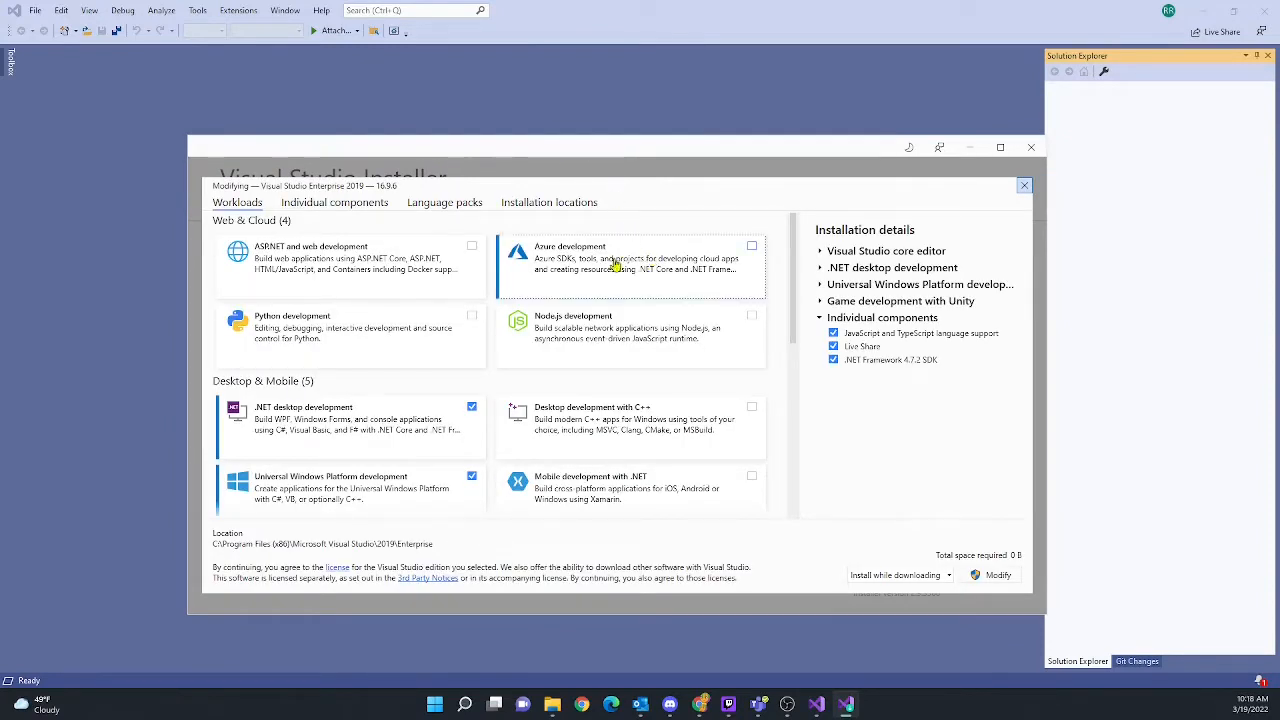
{"action": "left_click", "coordinate": [752, 247]}
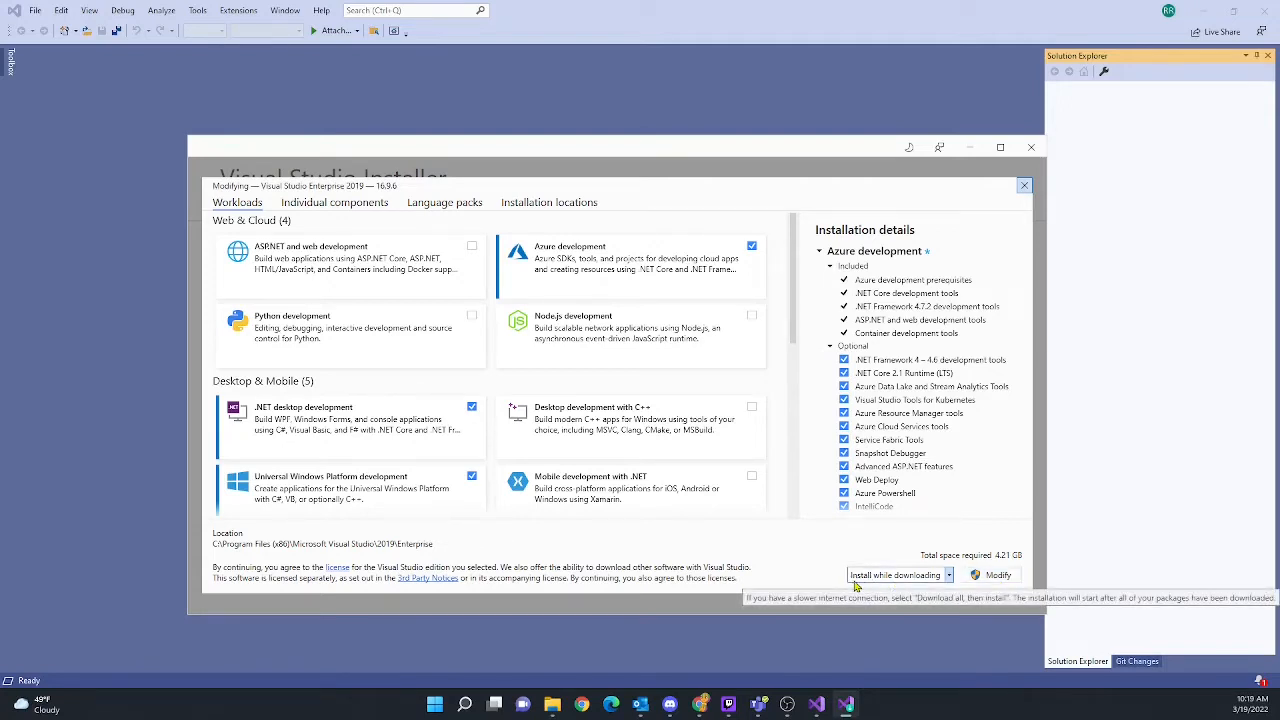
{"action": "left_click", "coordinate": [951, 579]}
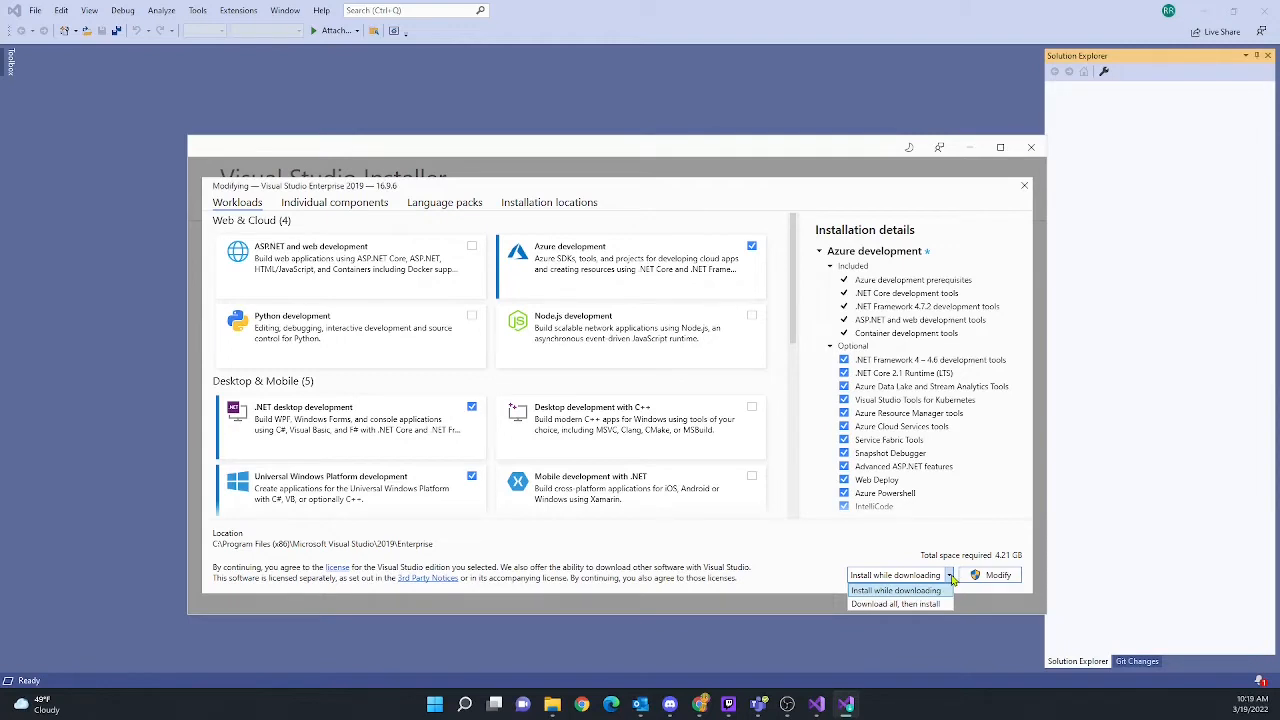
{"action": "left_click", "coordinate": [953, 580]}
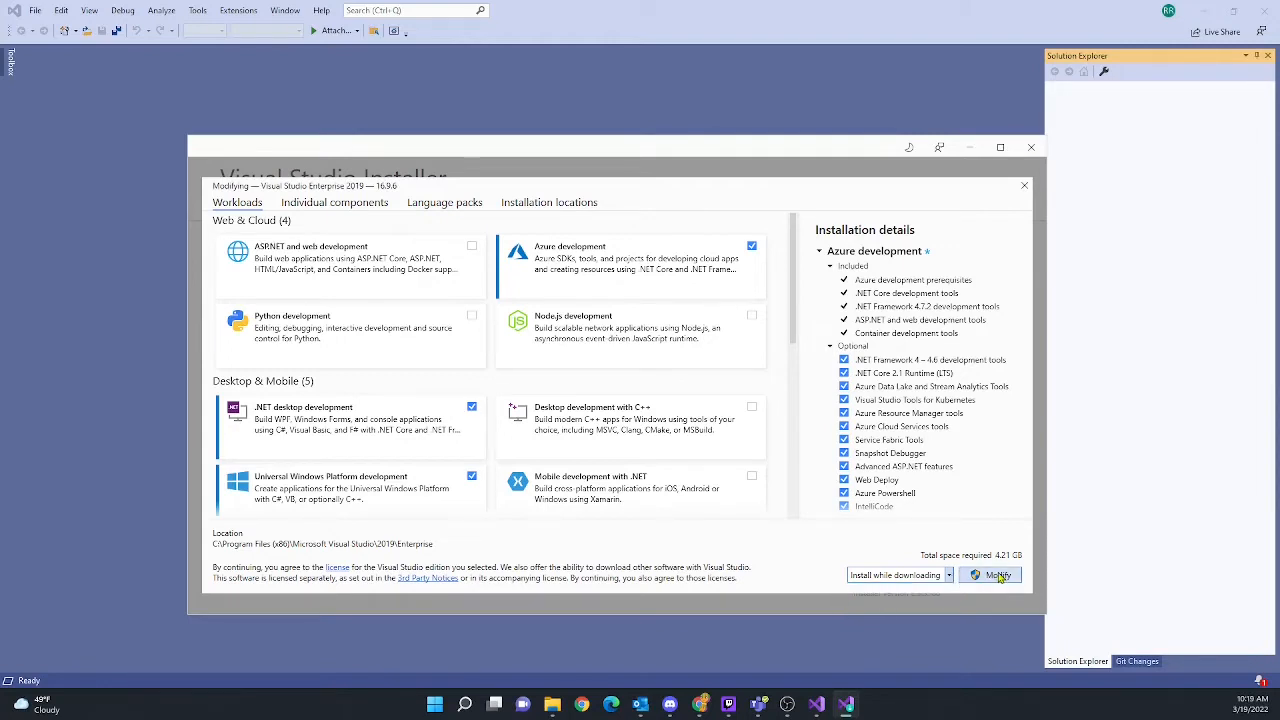
{"action": "left_click", "coordinate": [998, 577]}
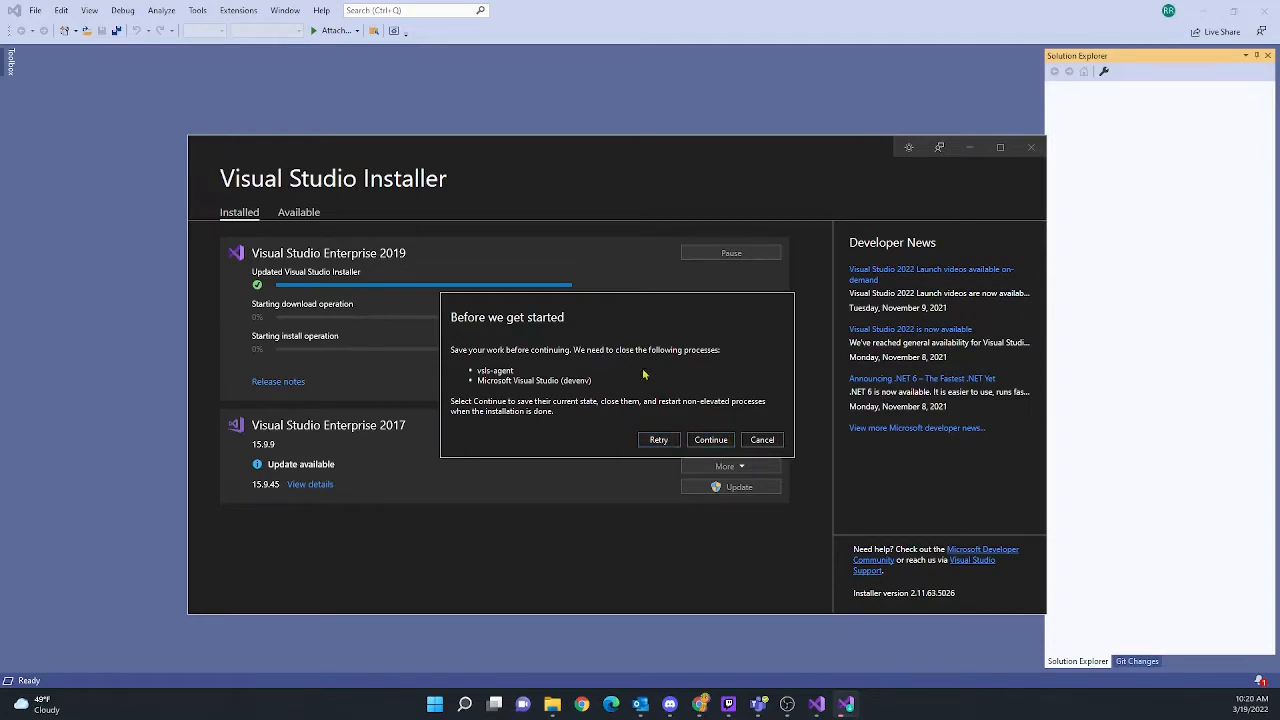
Let Visual Studio close so the modification installs, then bring up Microsoft Edge
{"action": "left_click", "coordinate": [711, 441]}
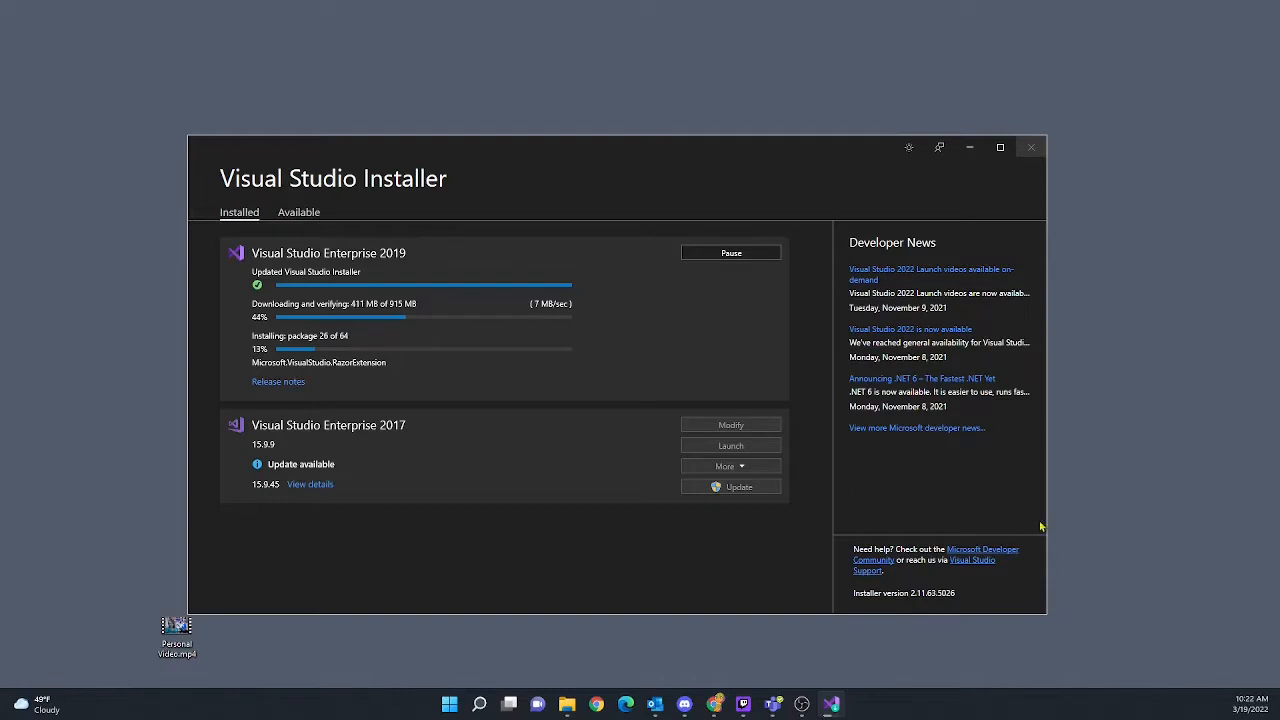
{"action": "left_click", "coordinate": [624, 705]}
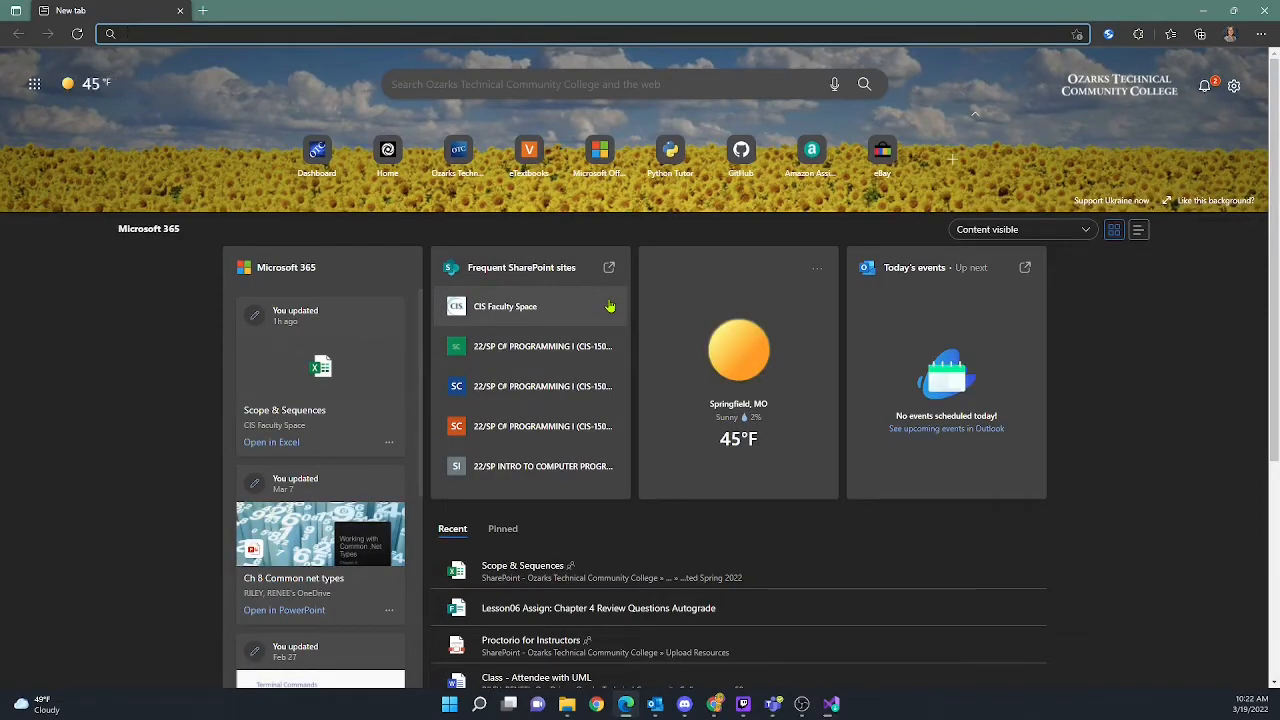
Search Bing for 'visual studio code tfs support' and scroll through the results
{"action": "type", "text": "visual studi"}
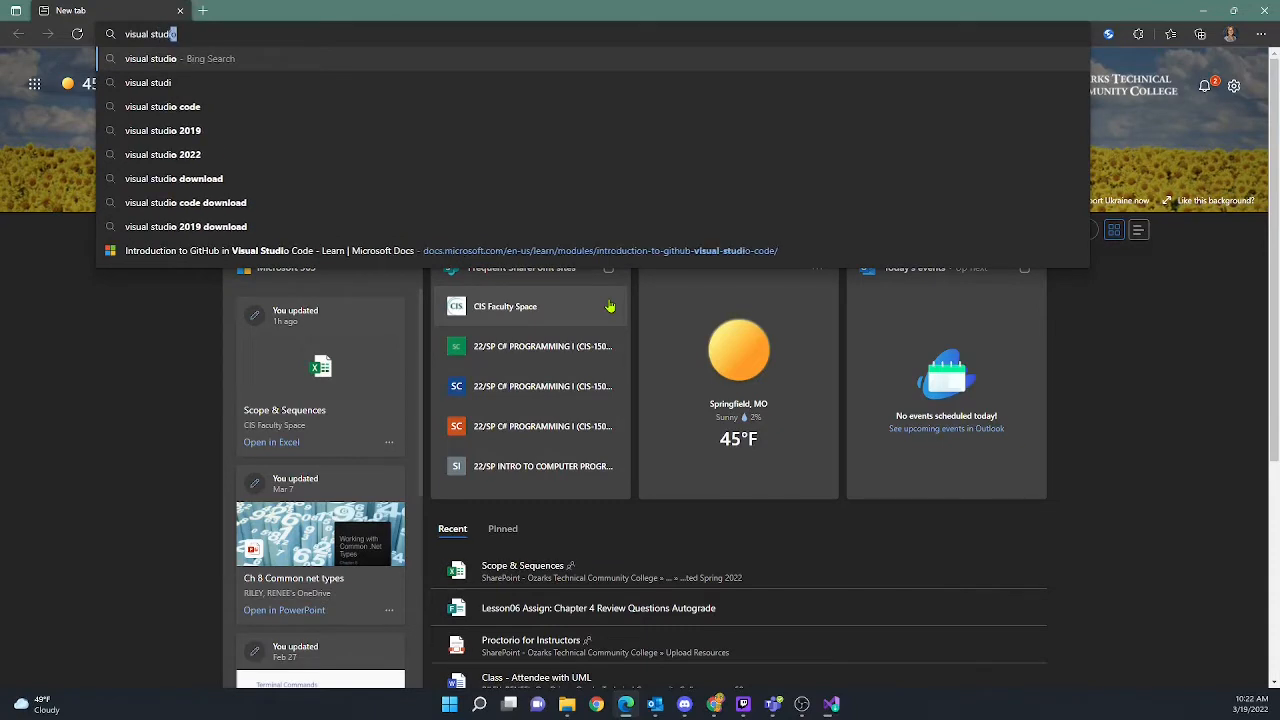
{"action": "type", "text": "o code tfs support"}
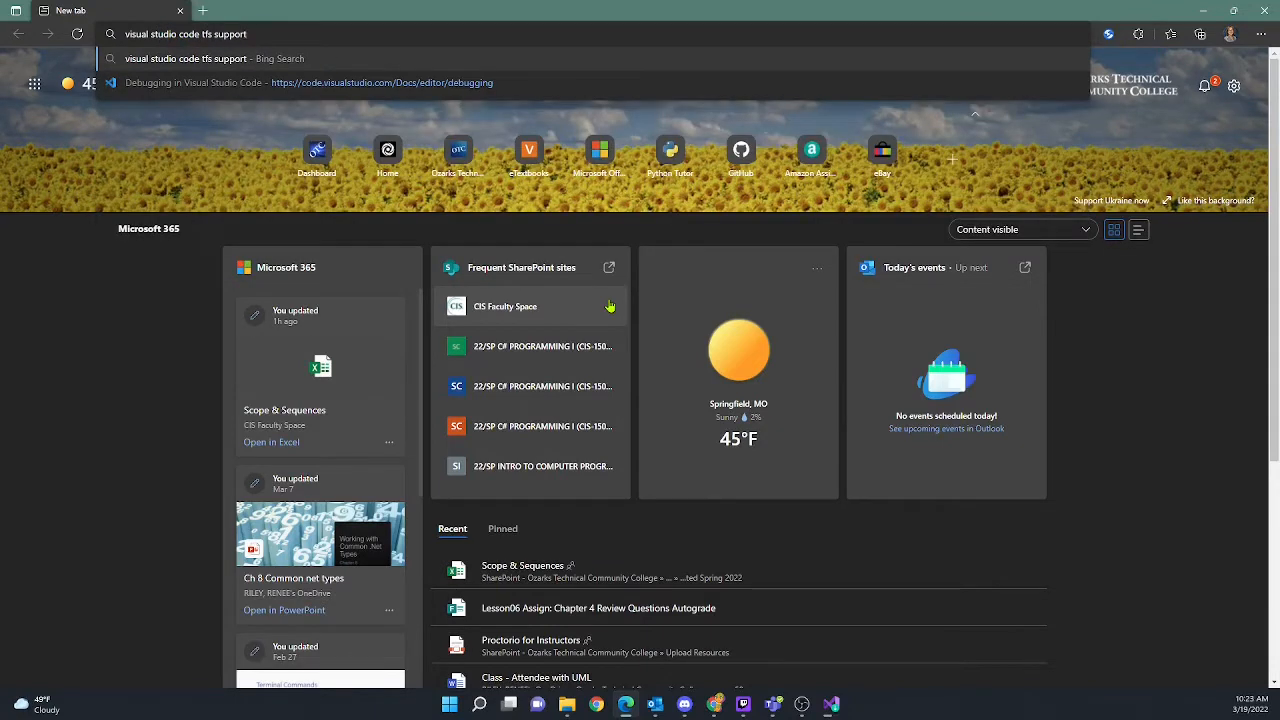
{"action": "key", "text": "Return"}
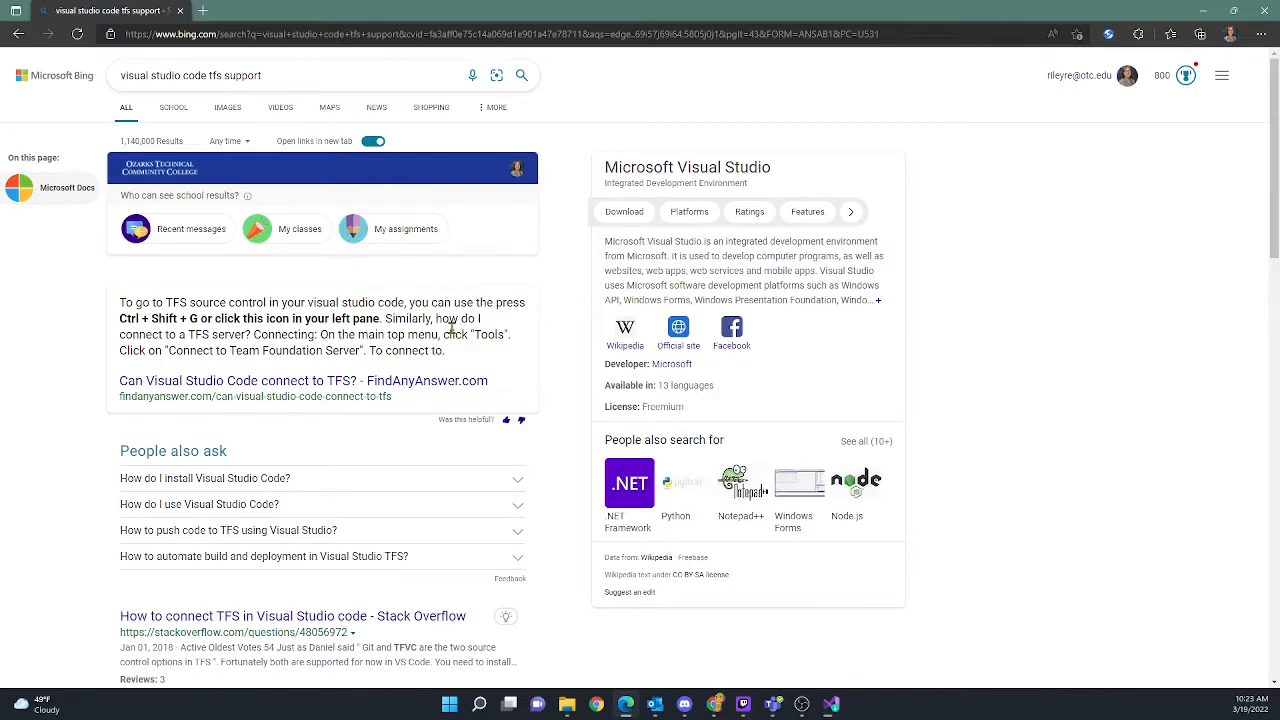
{"action": "scroll", "coordinate": [453, 333], "scroll_direction": "down", "scroll_amount": 1}
{"action": "scroll", "coordinate": [453, 333], "scroll_direction": "down", "scroll_amount": 1}
{"action": "scroll", "coordinate": [453, 333], "scroll_direction": "down", "scroll_amount": 1}
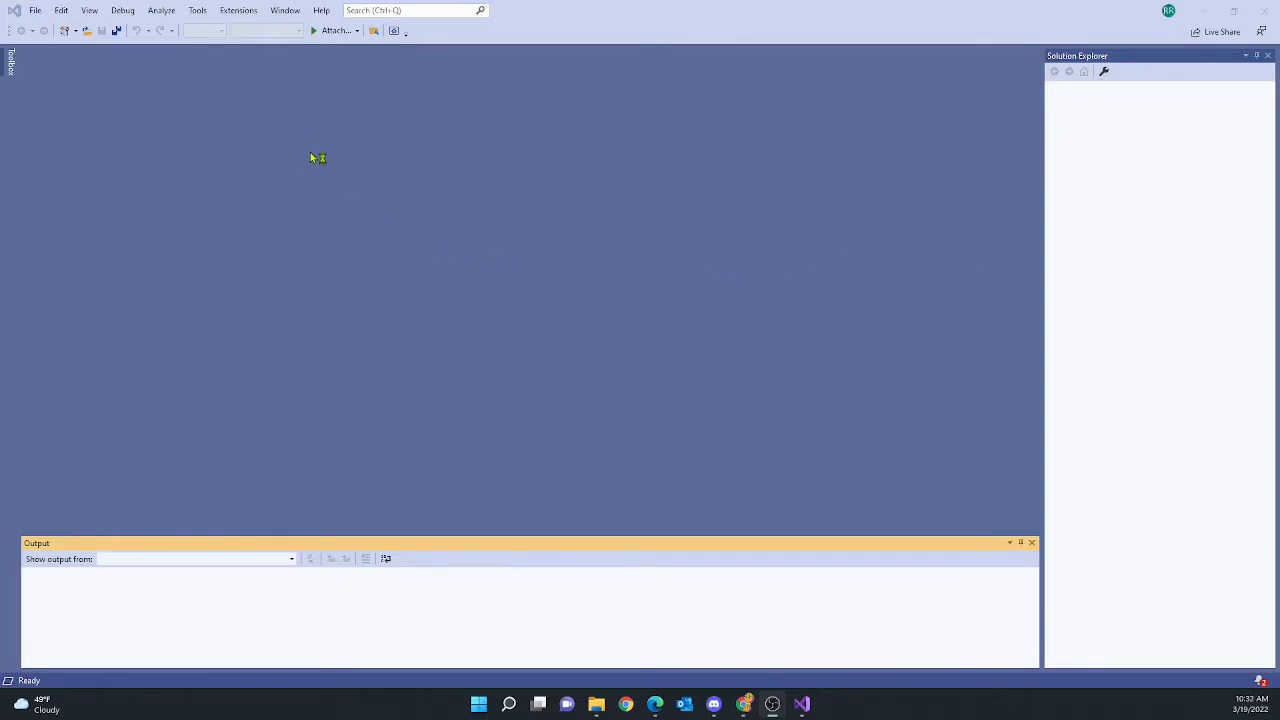
Keep Visual Studio Team Foundation Server as the source control plug-in in Options
{"action": "left_click", "coordinate": [200, 15]}
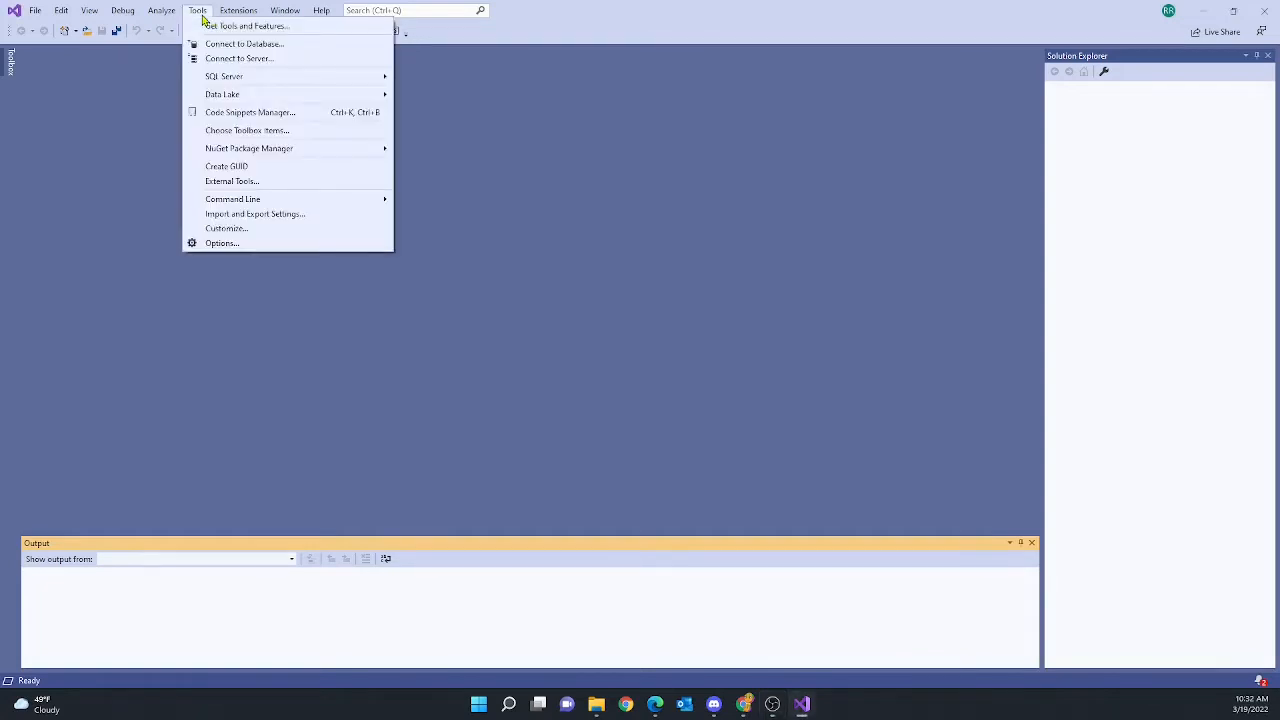
{"action": "left_click", "coordinate": [222, 243]}
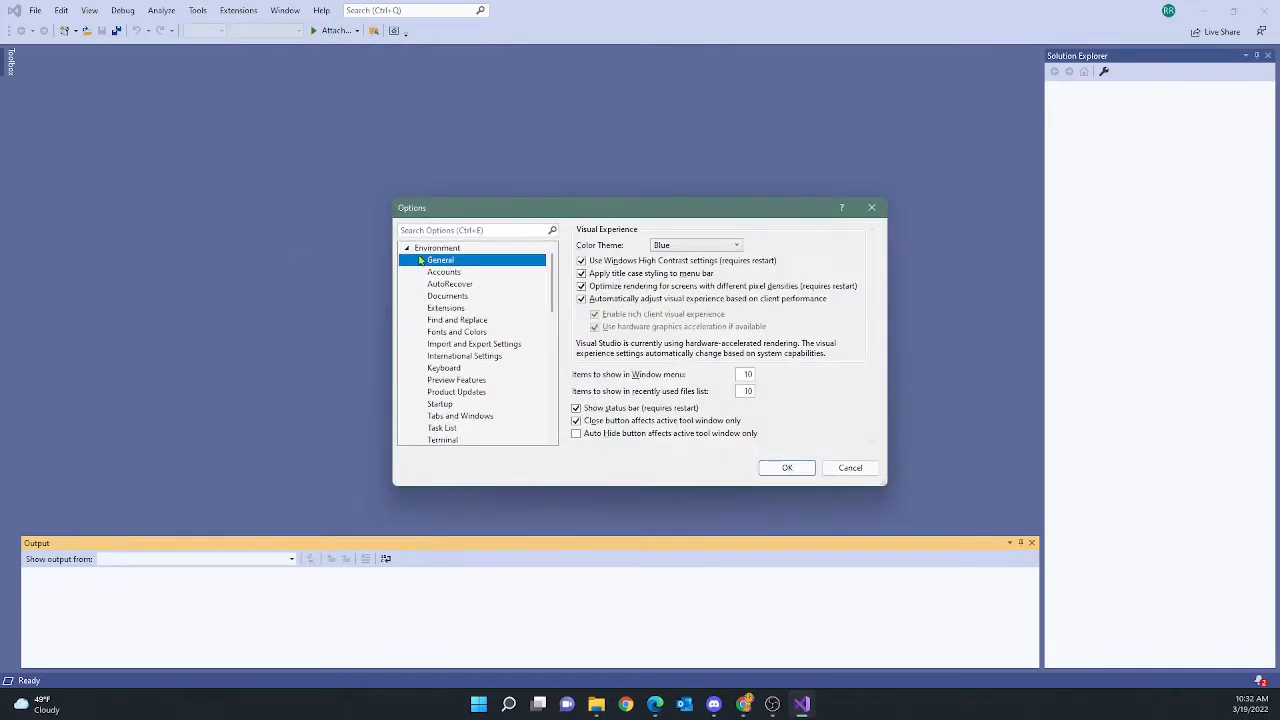
{"action": "left_click", "coordinate": [406, 249]}
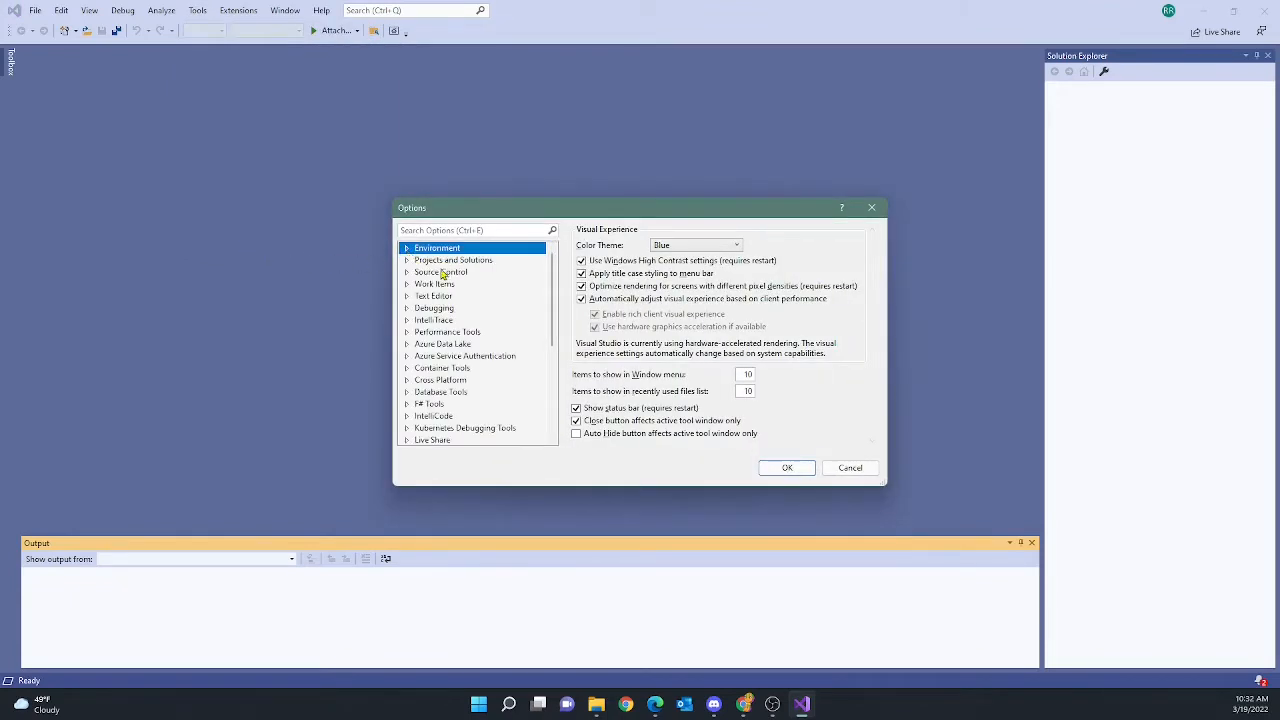
{"action": "left_click", "coordinate": [407, 274]}
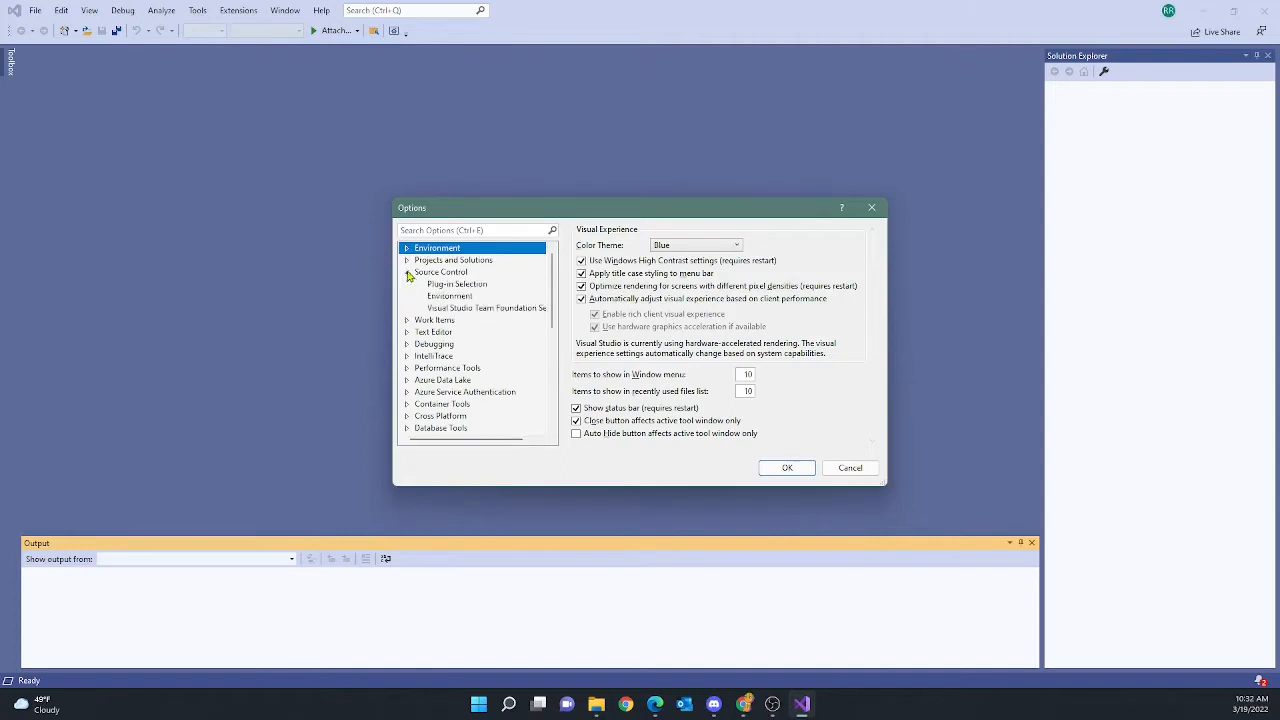
{"action": "left_click", "coordinate": [446, 286]}
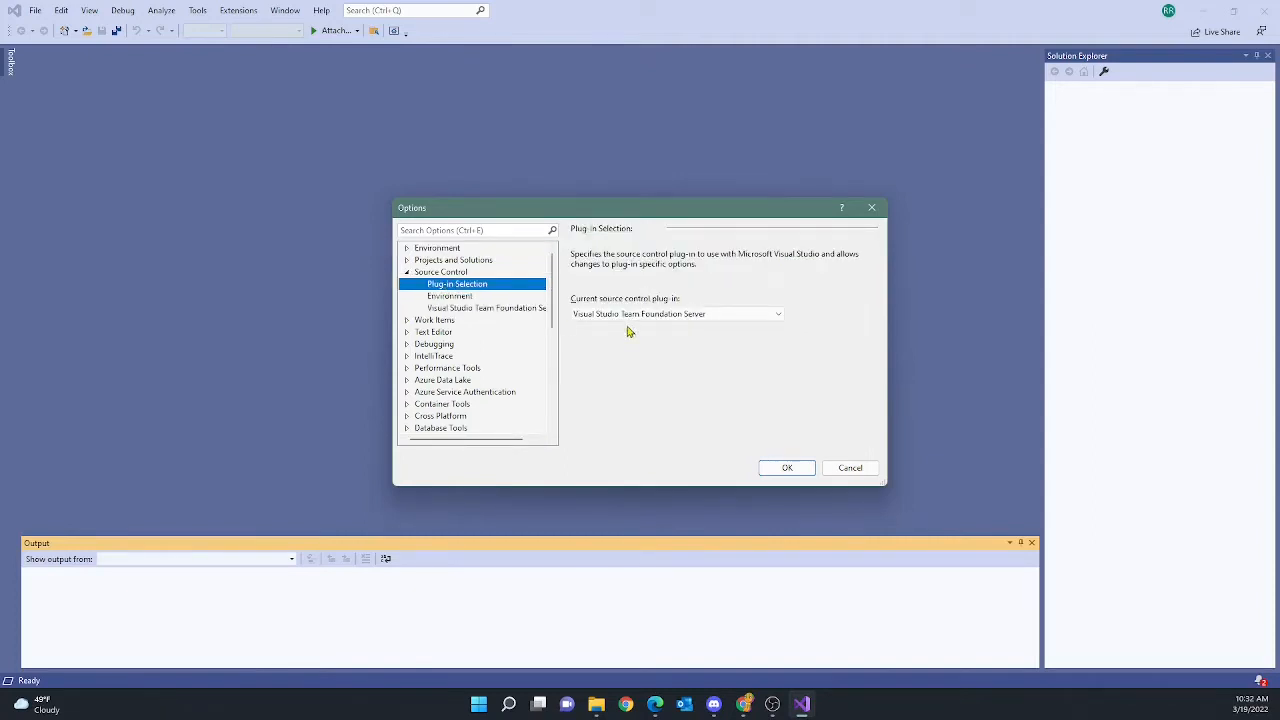
{"action": "left_click", "coordinate": [781, 316]}
{"action": "left_click", "coordinate": [782, 317]}
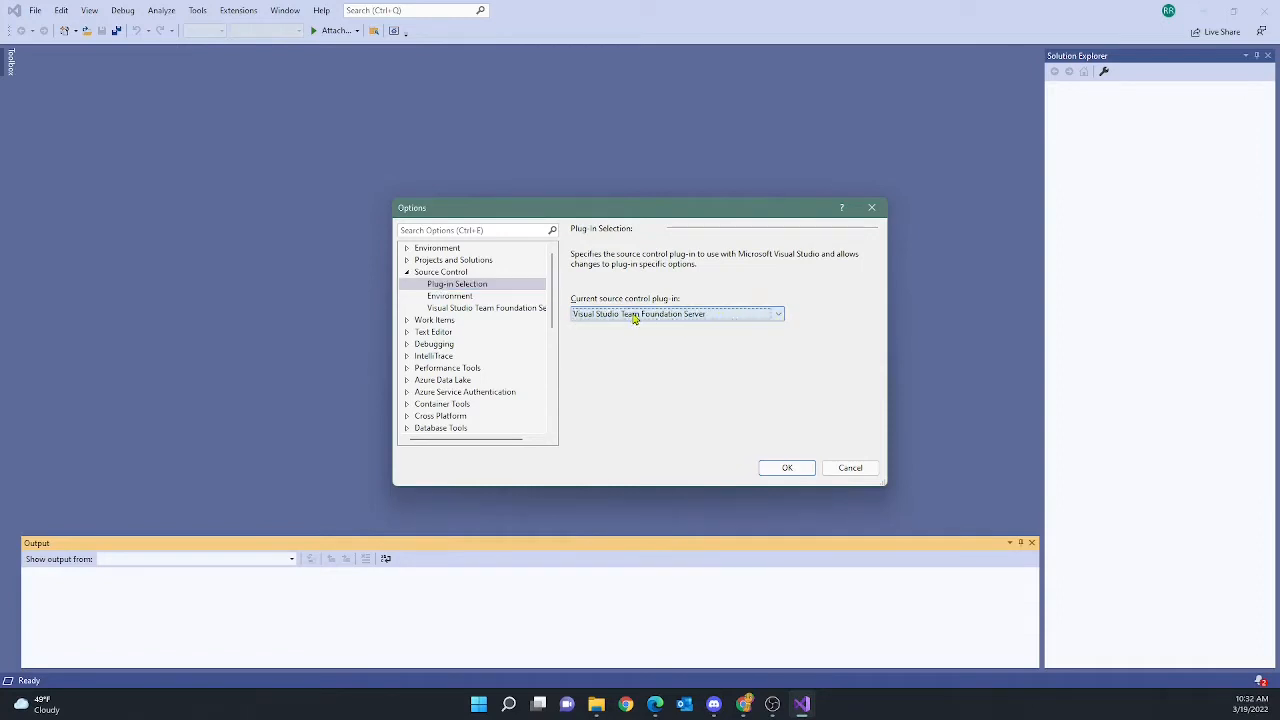
{"action": "left_click", "coordinate": [443, 298]}
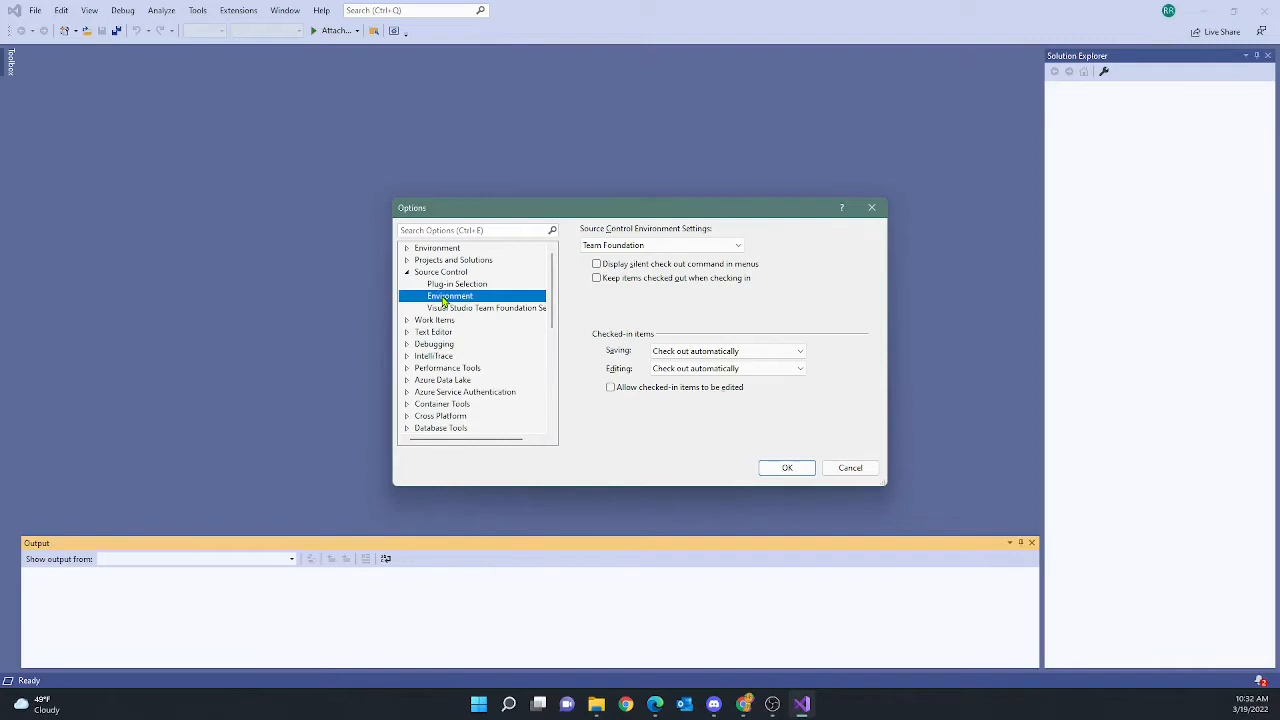
{"action": "left_click", "coordinate": [452, 308]}
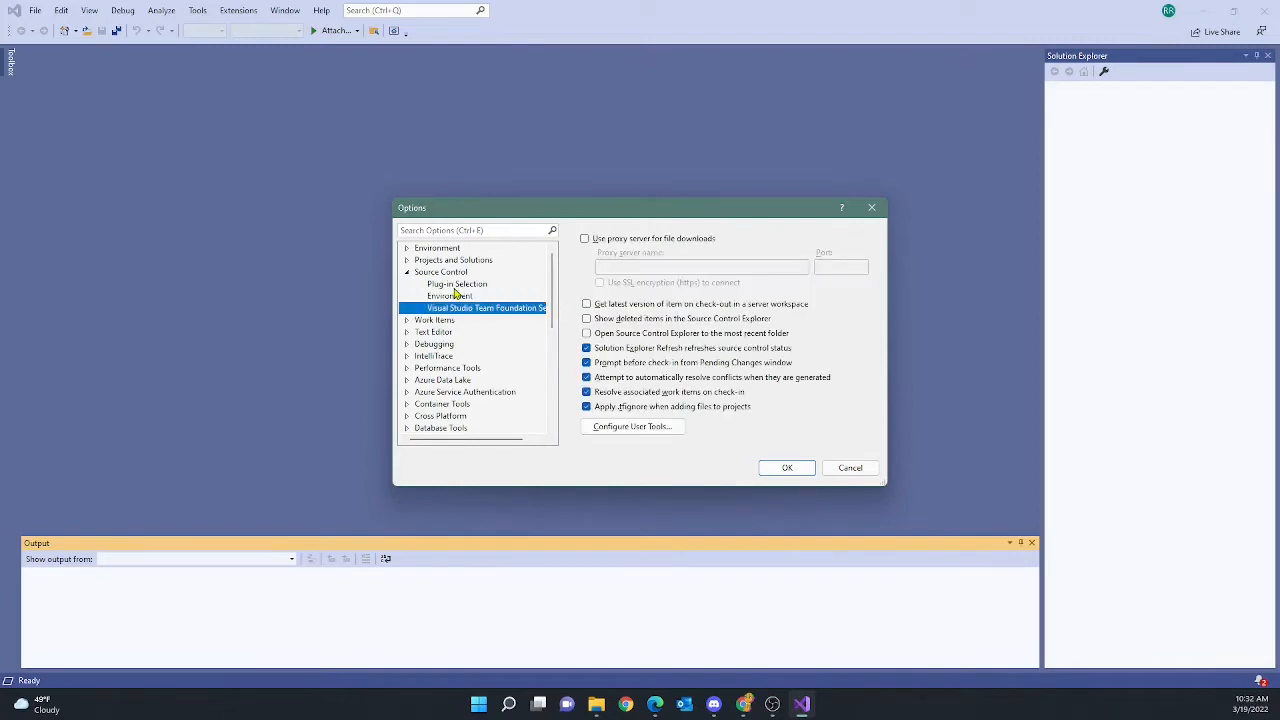
{"action": "left_click", "coordinate": [455, 286]}
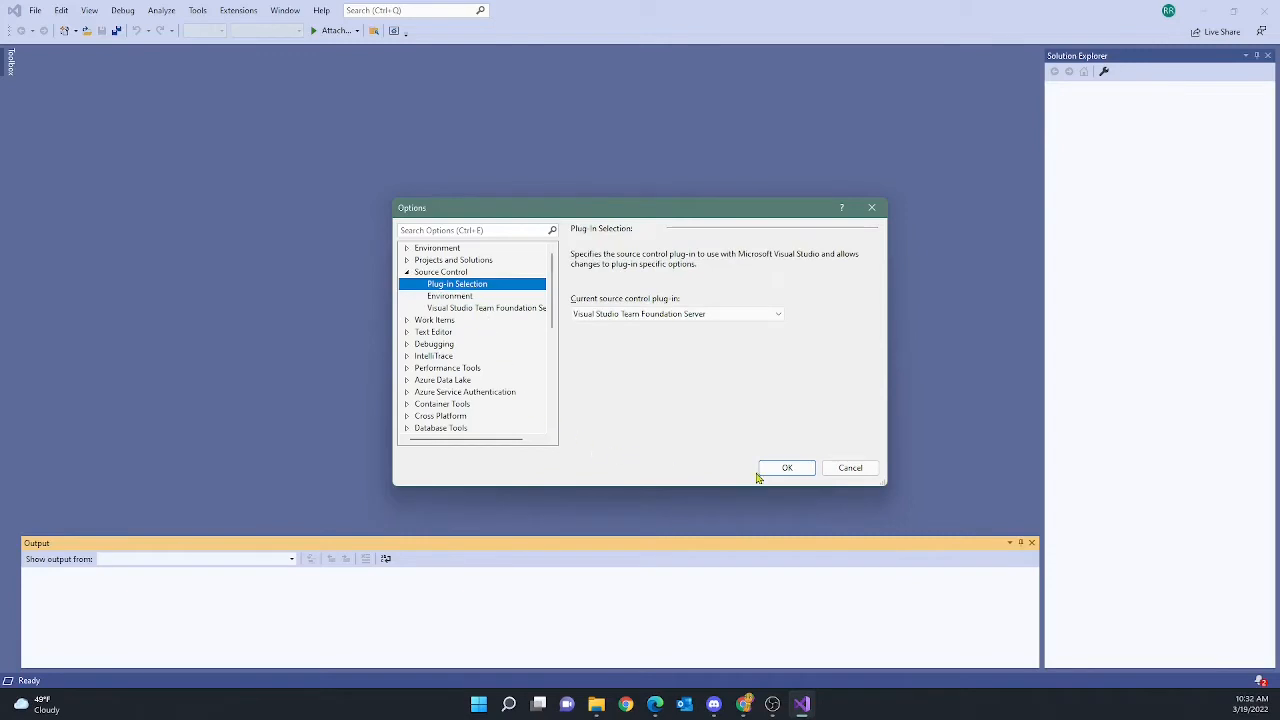
{"action": "left_click", "coordinate": [787, 470]}
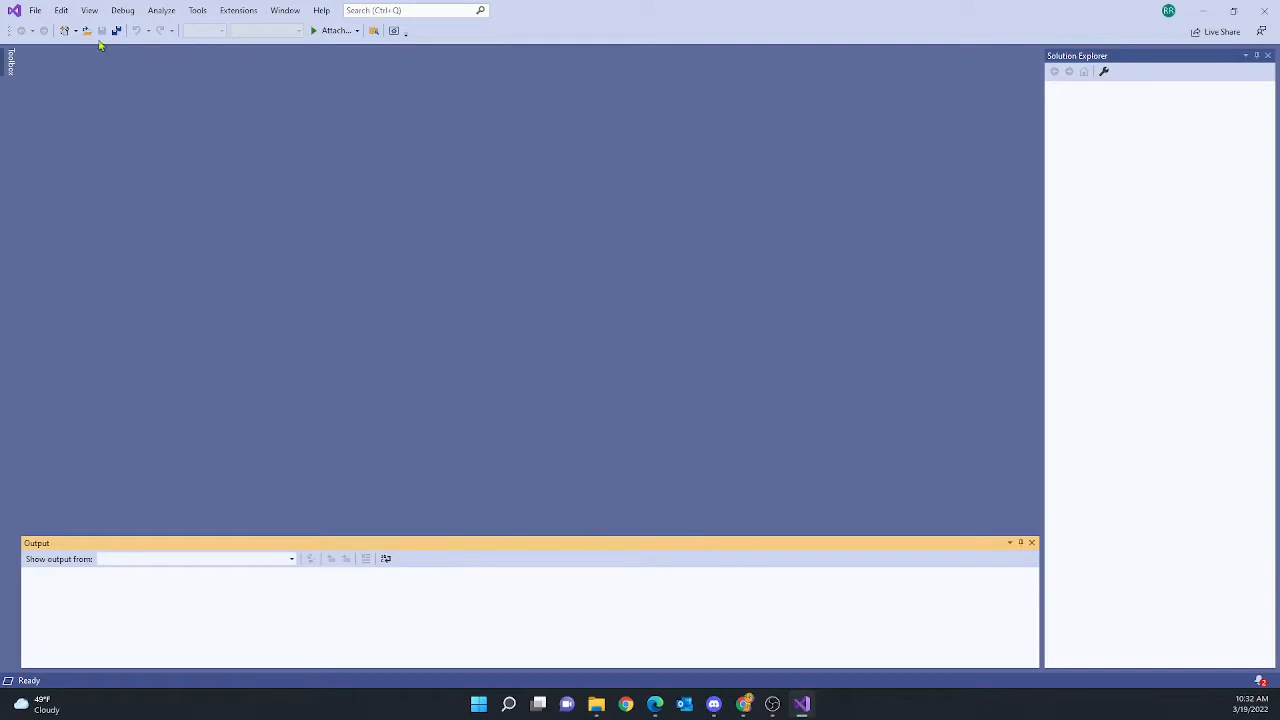
Show the Team Explorer panel from the View menu
{"action": "left_click", "coordinate": [89, 11]}
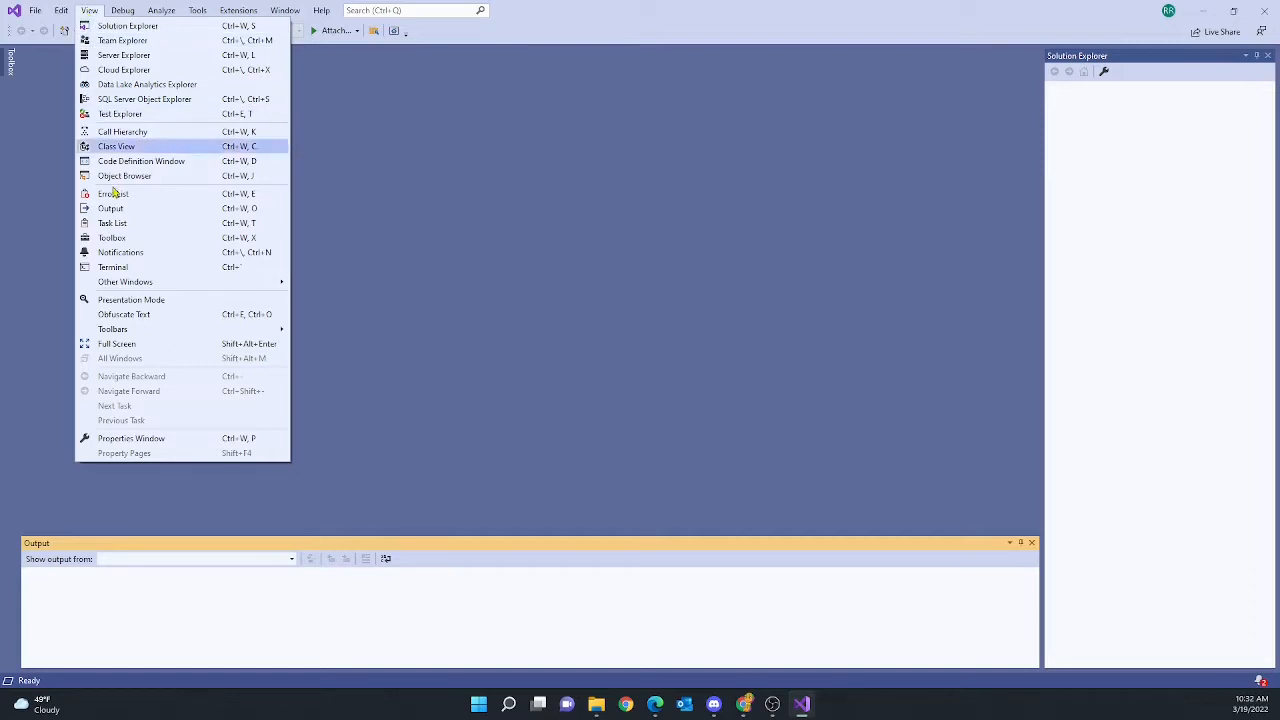
{"action": "mouse_move", "coordinate": [152, 334]}
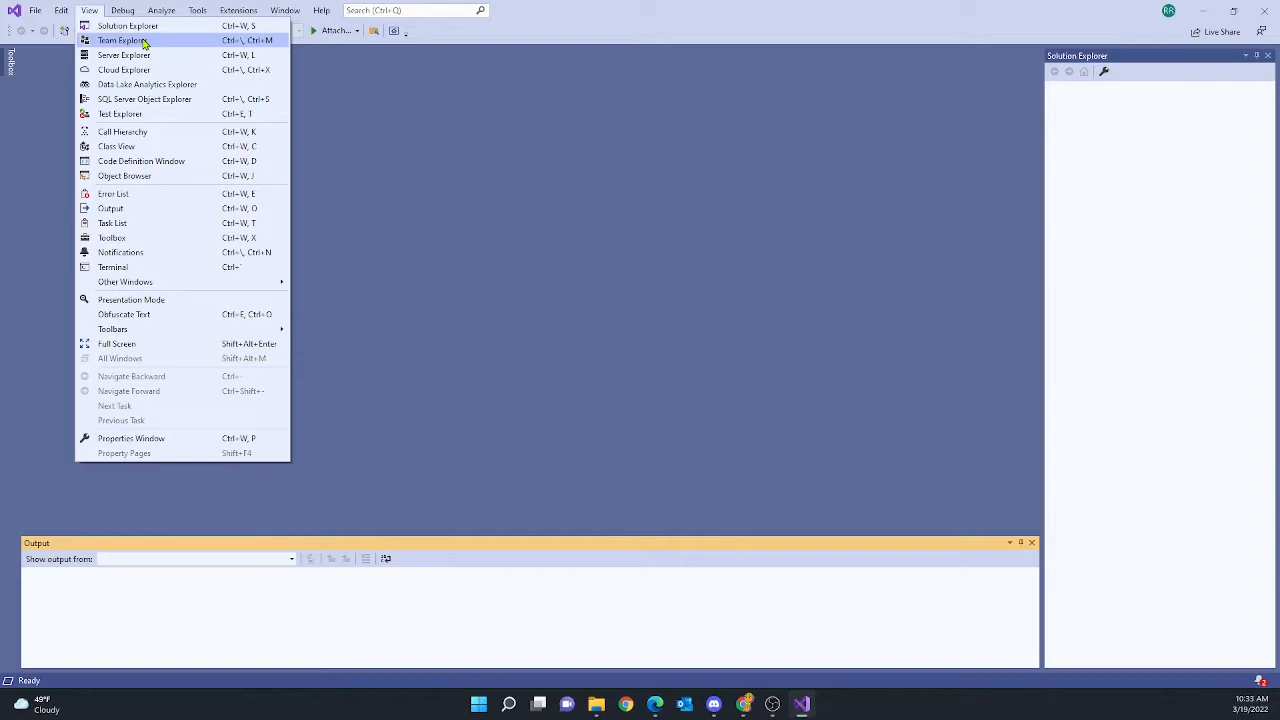
{"action": "left_click", "coordinate": [143, 42]}
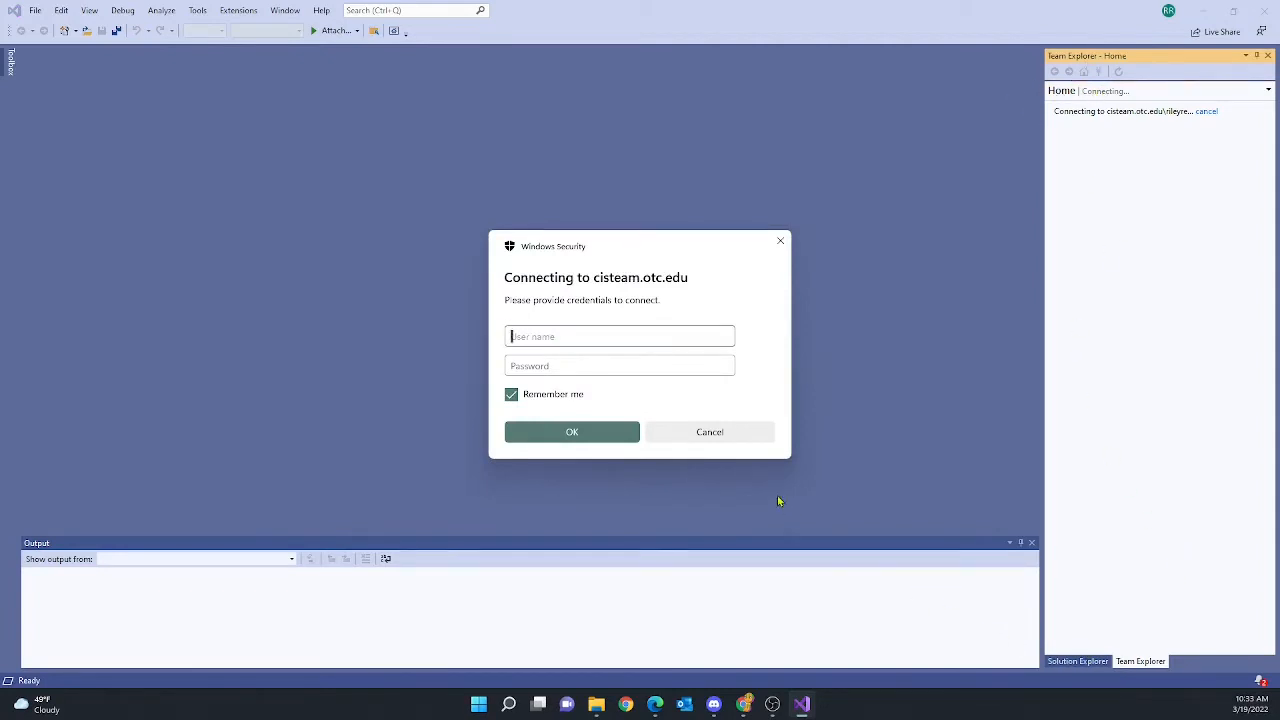
Cancel the Windows Security credentials prompt and bring up the View menu
{"action": "left_click", "coordinate": [723, 434]}
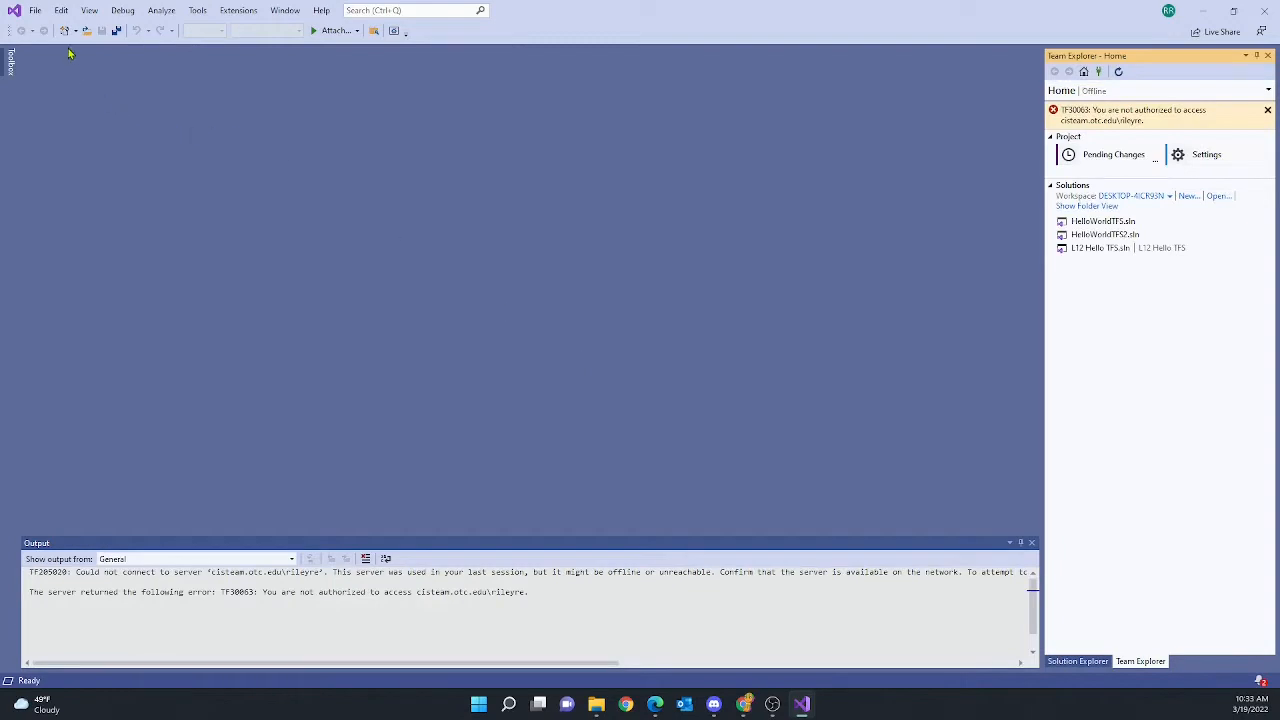
{"action": "left_click", "coordinate": [84, 14]}
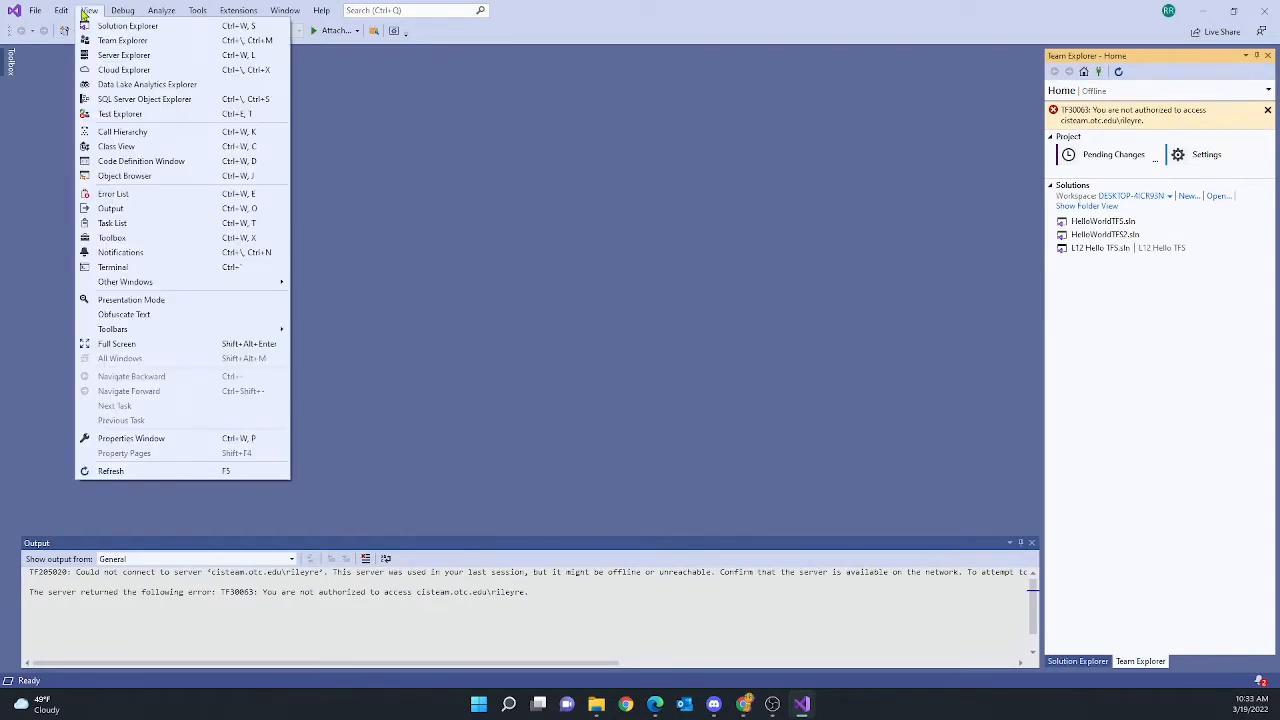
Check Edge's 'visual studio team menu missing' results, then return to Visual Studio
{"action": "mouse_move", "coordinate": [146, 286]}
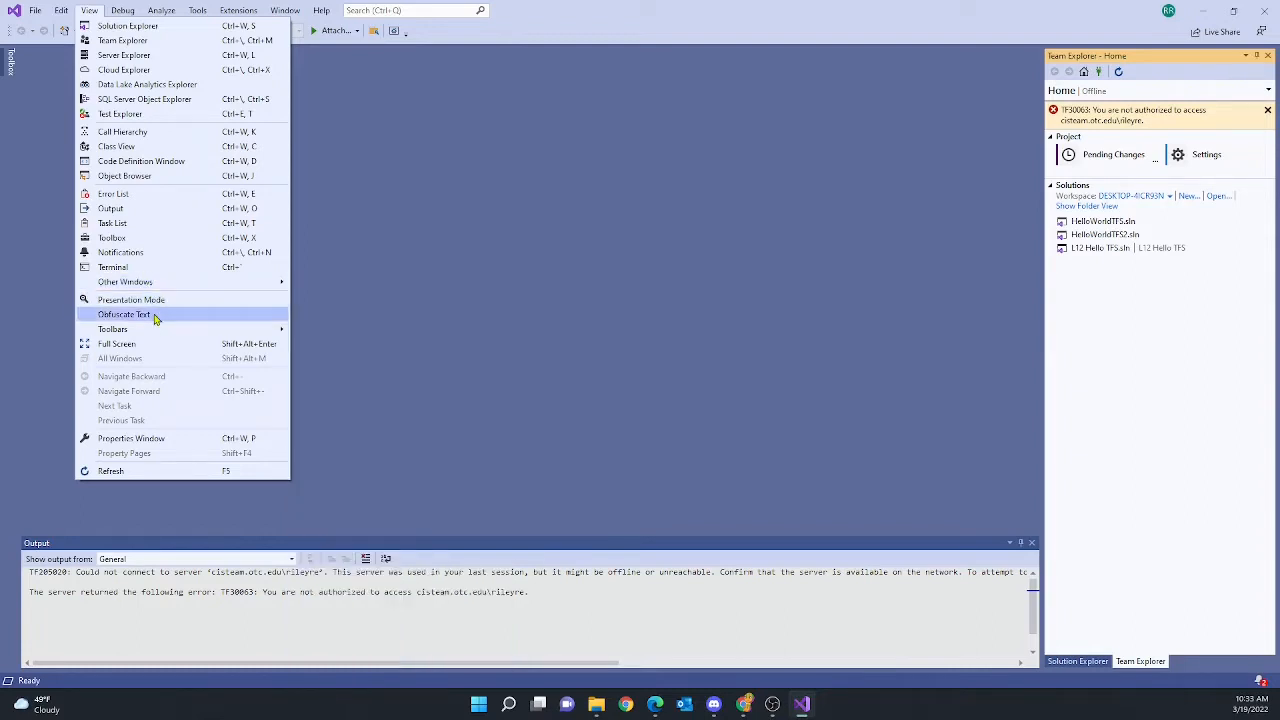
{"action": "left_click", "coordinate": [653, 705]}
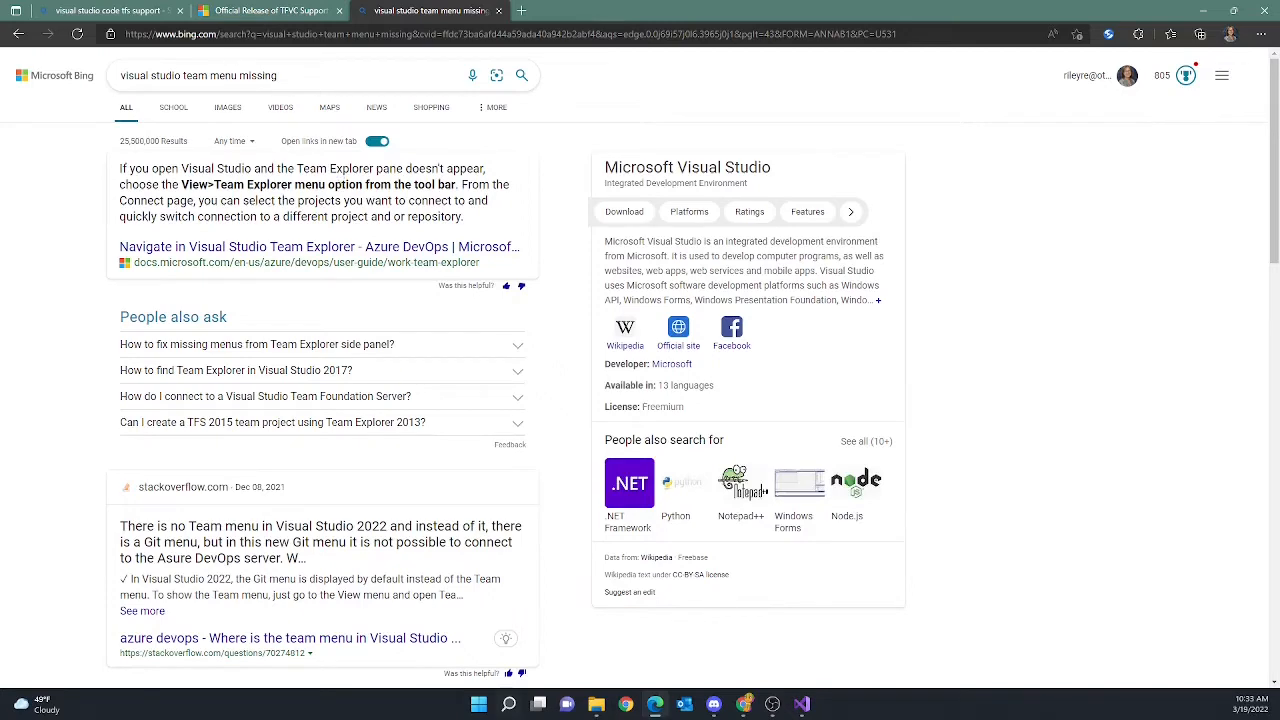
{"action": "left_click", "coordinate": [801, 704]}
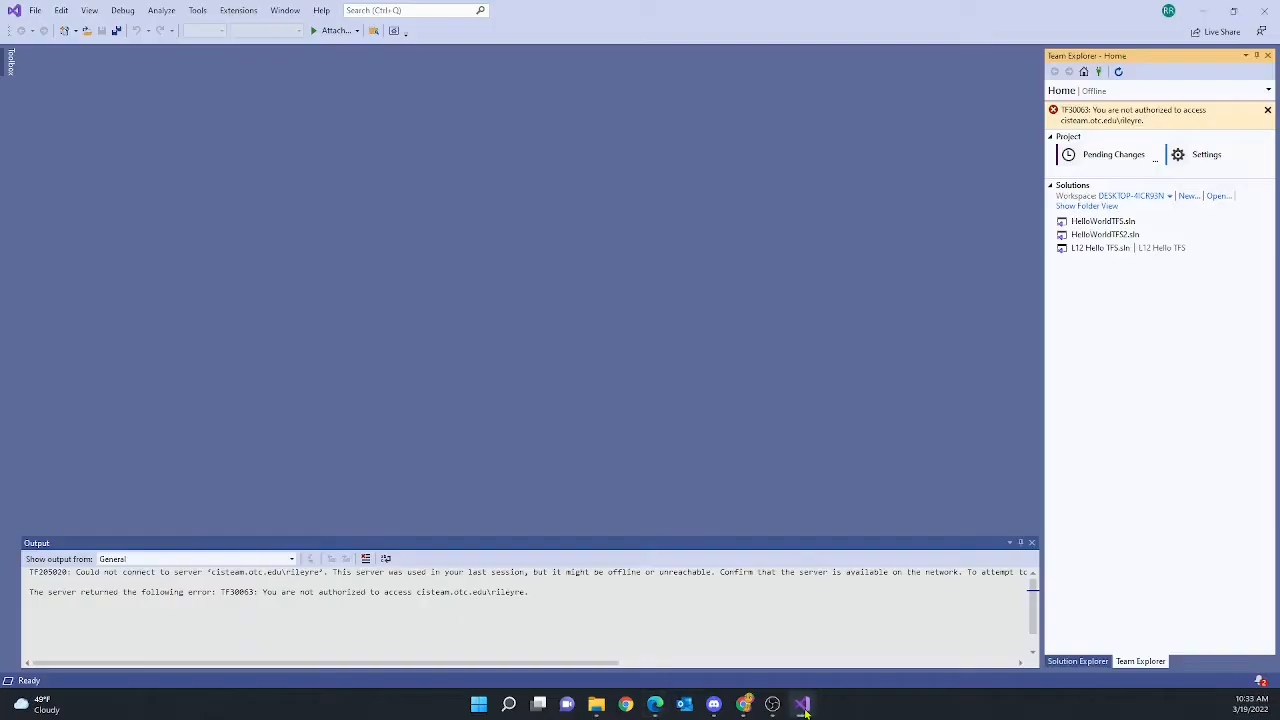
Refresh Team Explorer, visit its Settings and Home pages, then switch back to Edge
{"action": "left_click", "coordinate": [95, 11]}
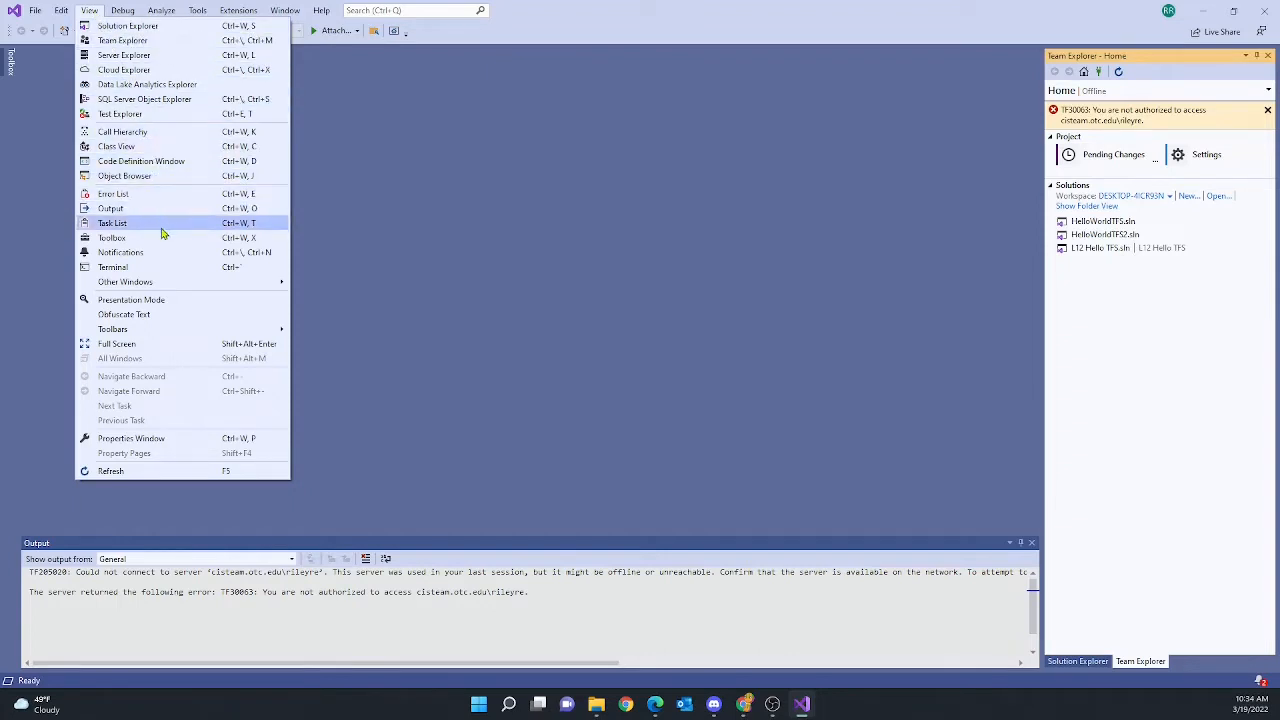
{"action": "left_click", "coordinate": [225, 470]}
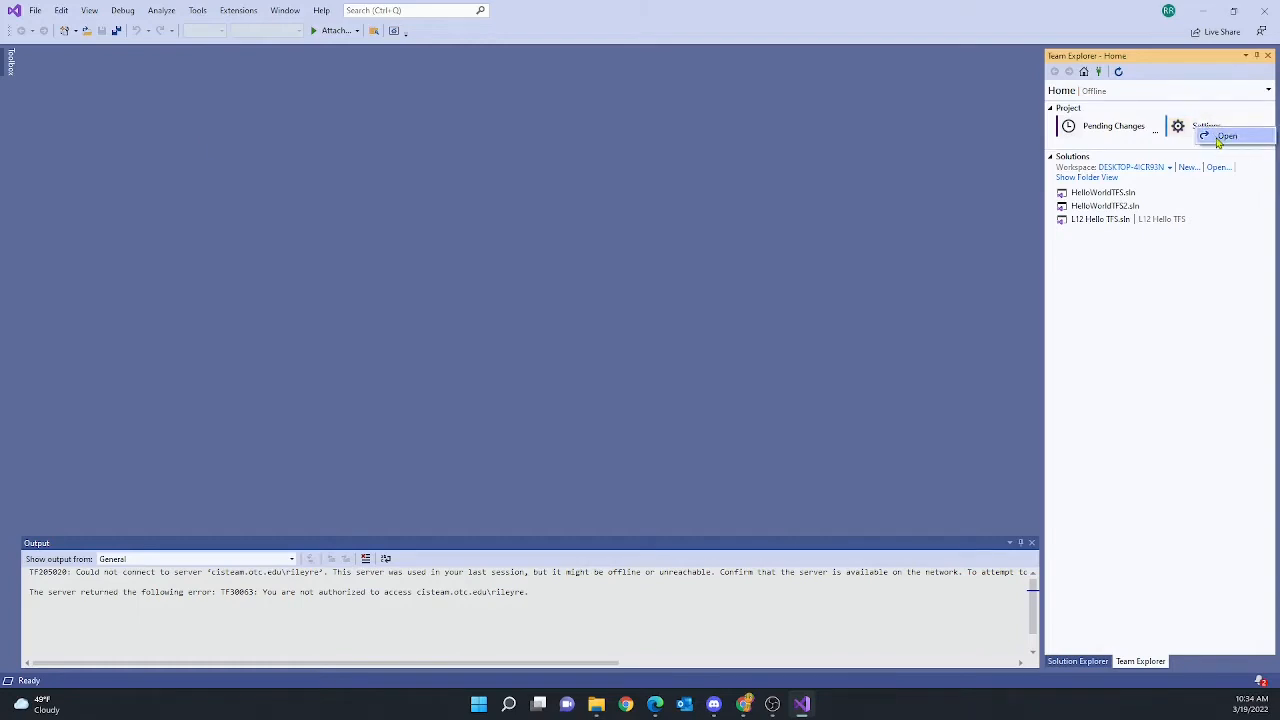
{"action": "left_click", "coordinate": [1210, 132]}
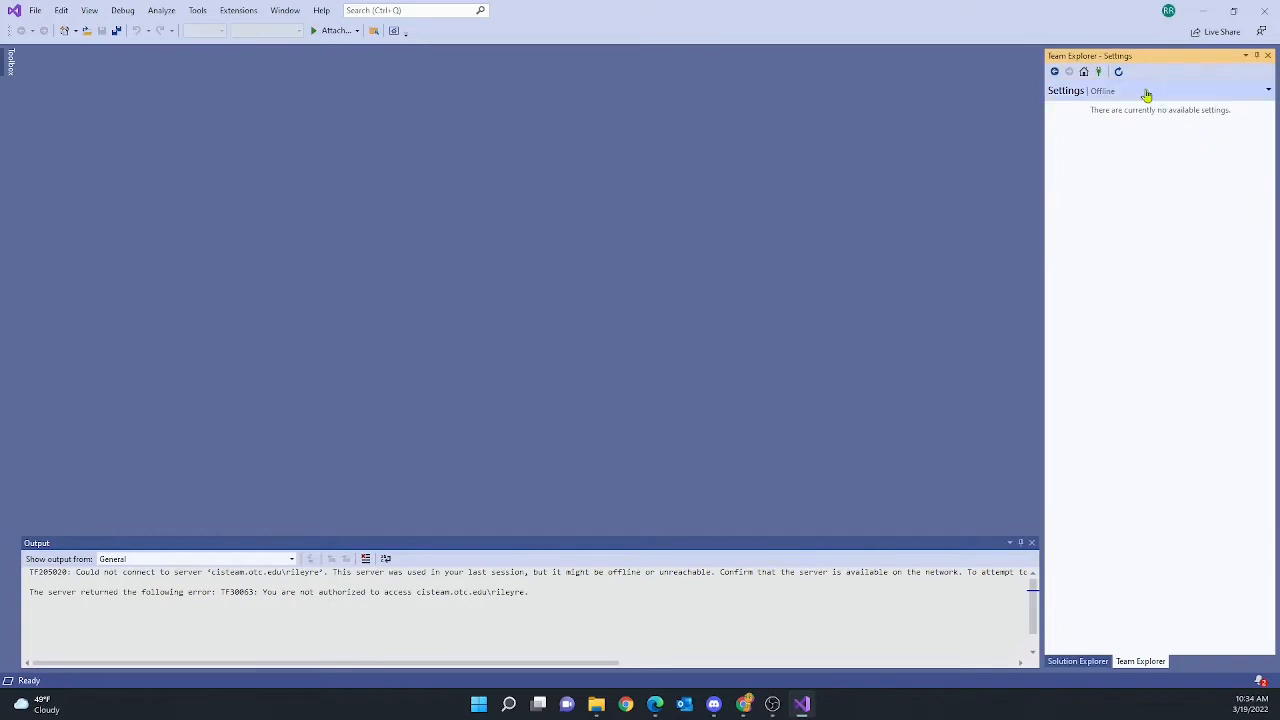
{"action": "left_click", "coordinate": [1084, 71]}
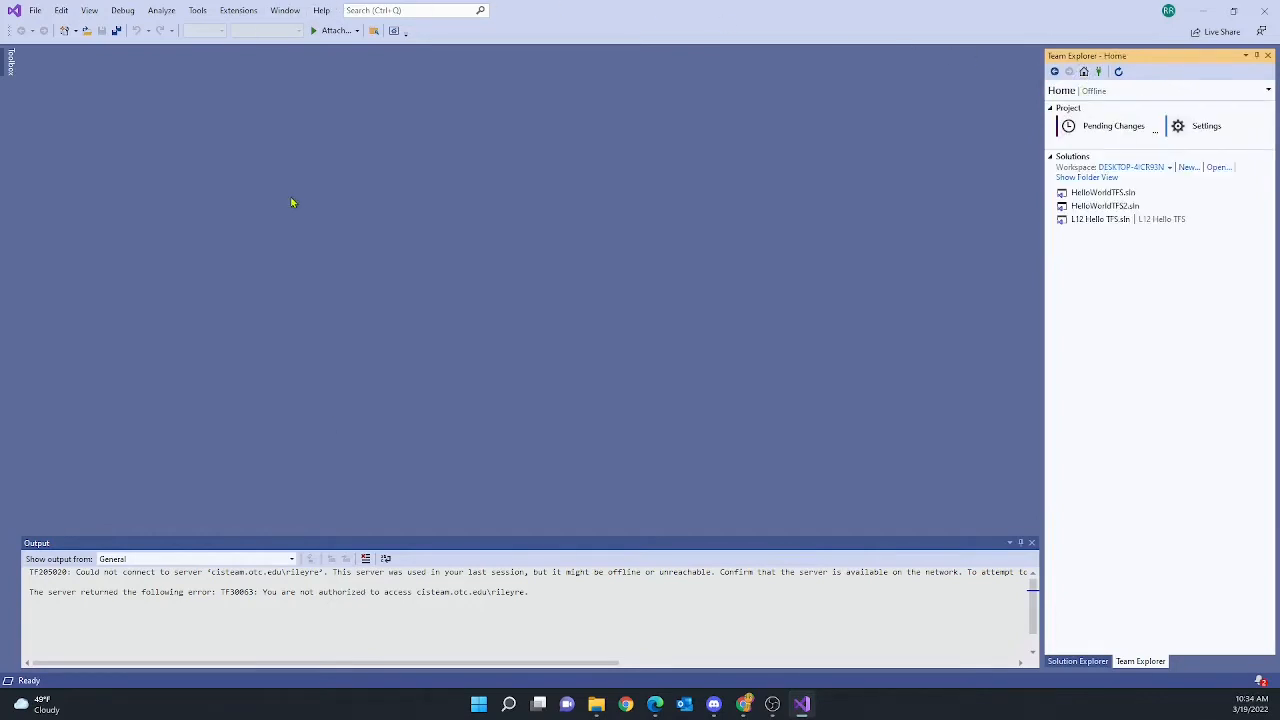
{"action": "left_click", "coordinate": [655, 705]}
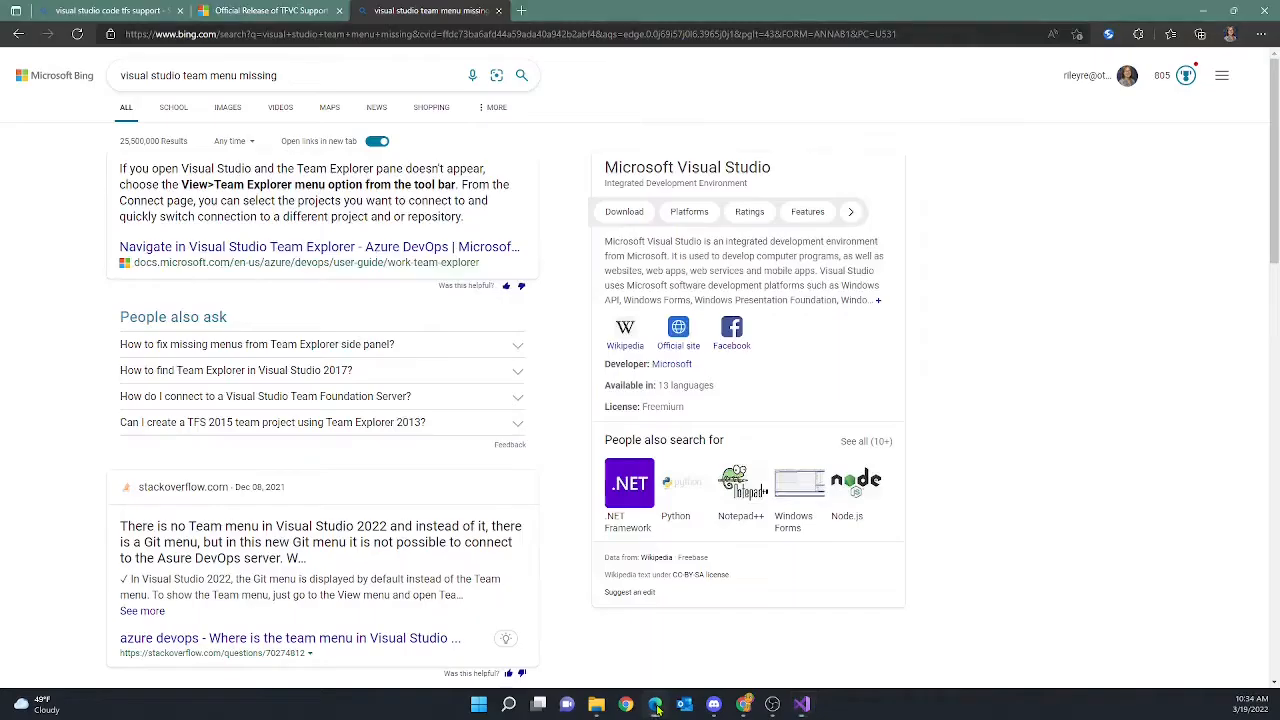
Open and read through the 'Navigate in Visual Studio Team Explorer' article, then minimize Edge
{"action": "left_click", "coordinate": [338, 250]}
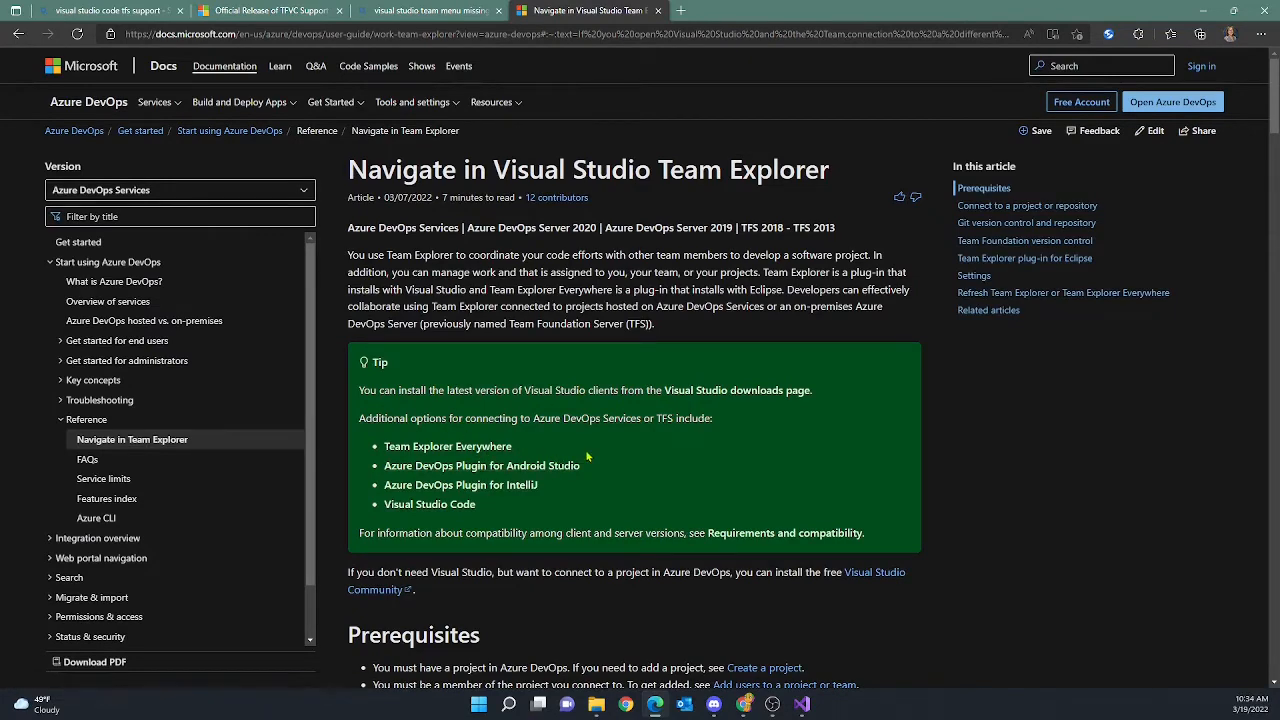
{"action": "scroll", "coordinate": [590, 453], "scroll_direction": "down", "scroll_amount": 5}
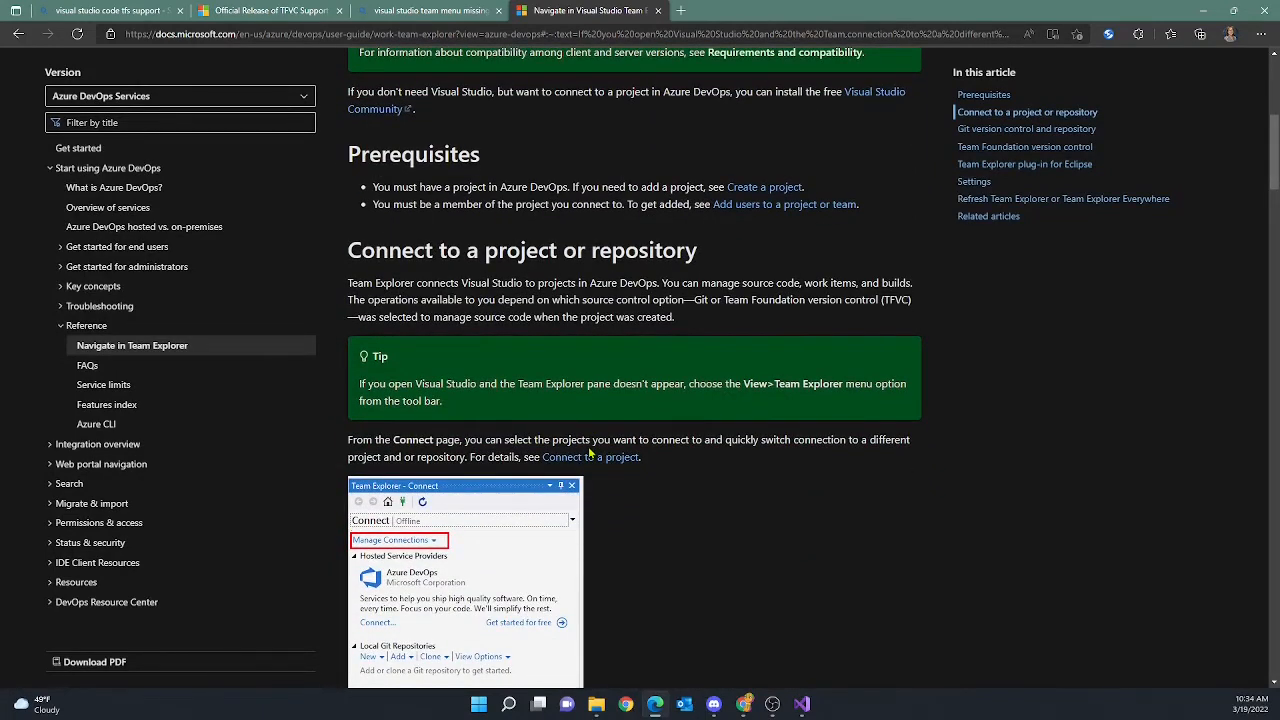
{"action": "scroll", "coordinate": [590, 453], "scroll_direction": "down", "scroll_amount": 1}
{"action": "scroll", "coordinate": [590, 450], "scroll_direction": "down", "scroll_amount": 3}
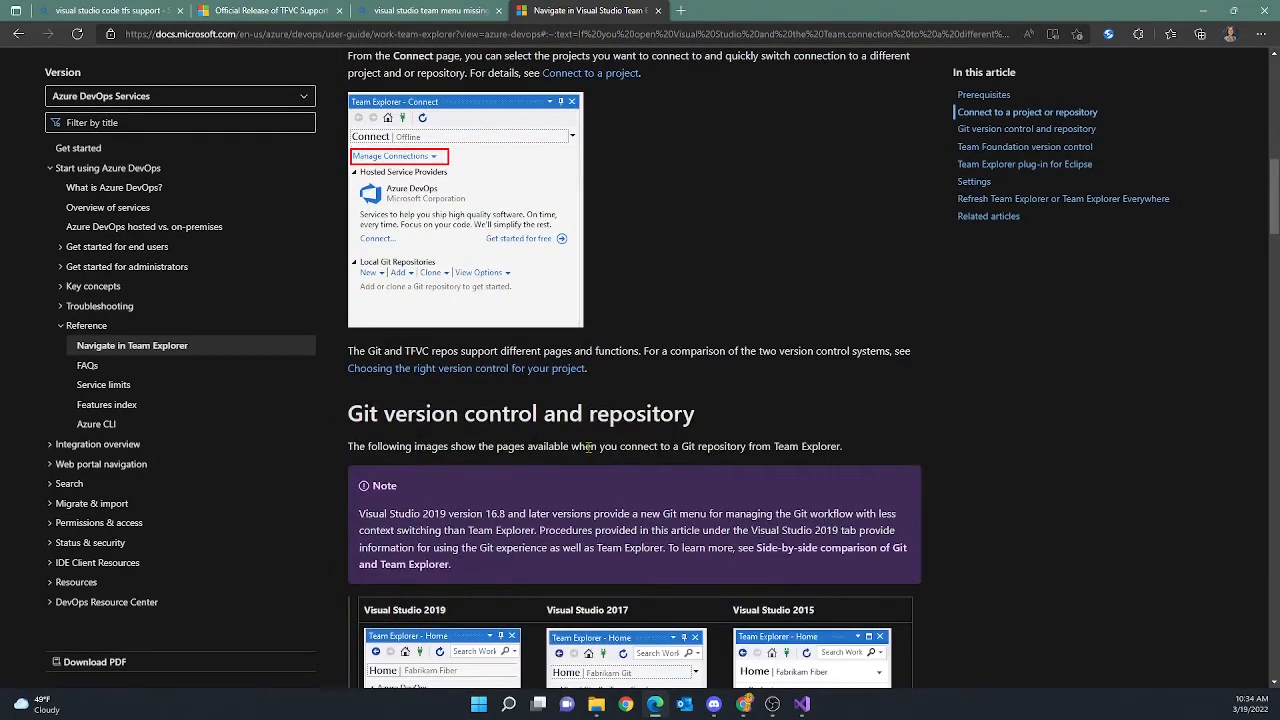
{"action": "scroll", "coordinate": [588, 447], "scroll_direction": "up", "scroll_amount": 9}
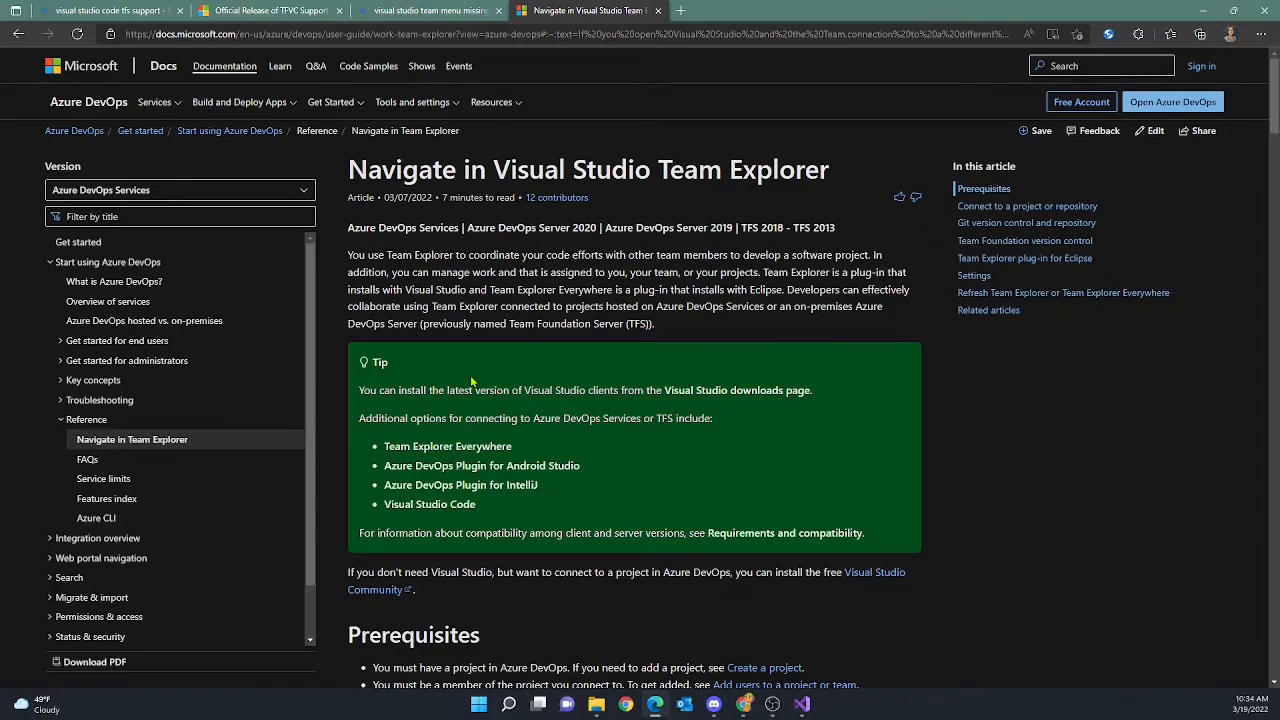
{"action": "scroll", "coordinate": [472, 380], "scroll_direction": "down", "scroll_amount": 9}
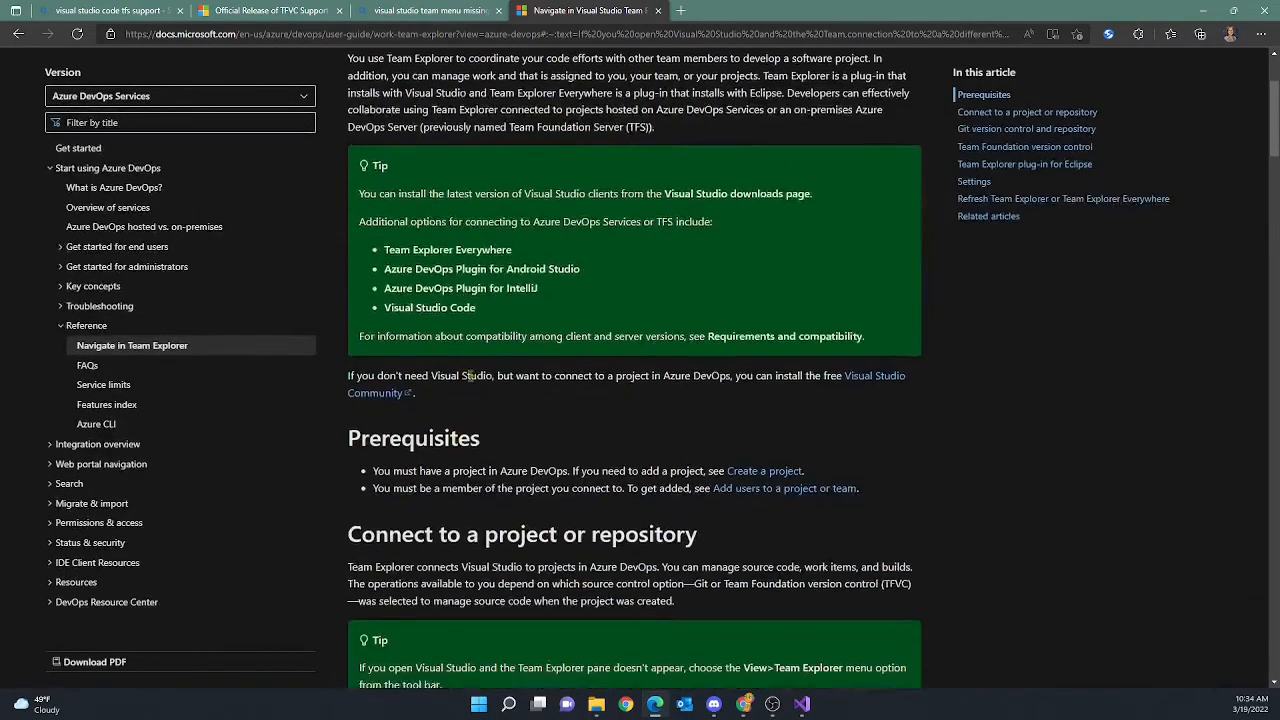
{"action": "scroll", "coordinate": [472, 380], "scroll_direction": "down", "scroll_amount": 6}
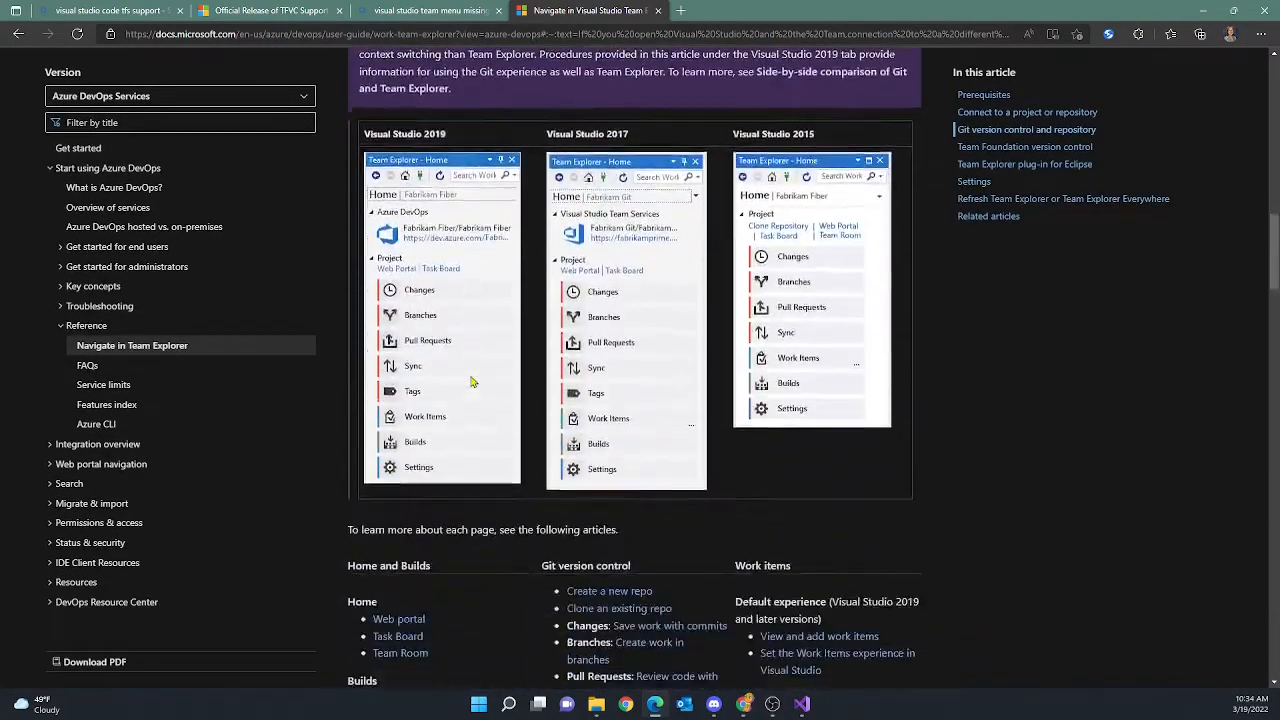
{"action": "scroll", "coordinate": [472, 380], "scroll_direction": "down", "scroll_amount": 12}
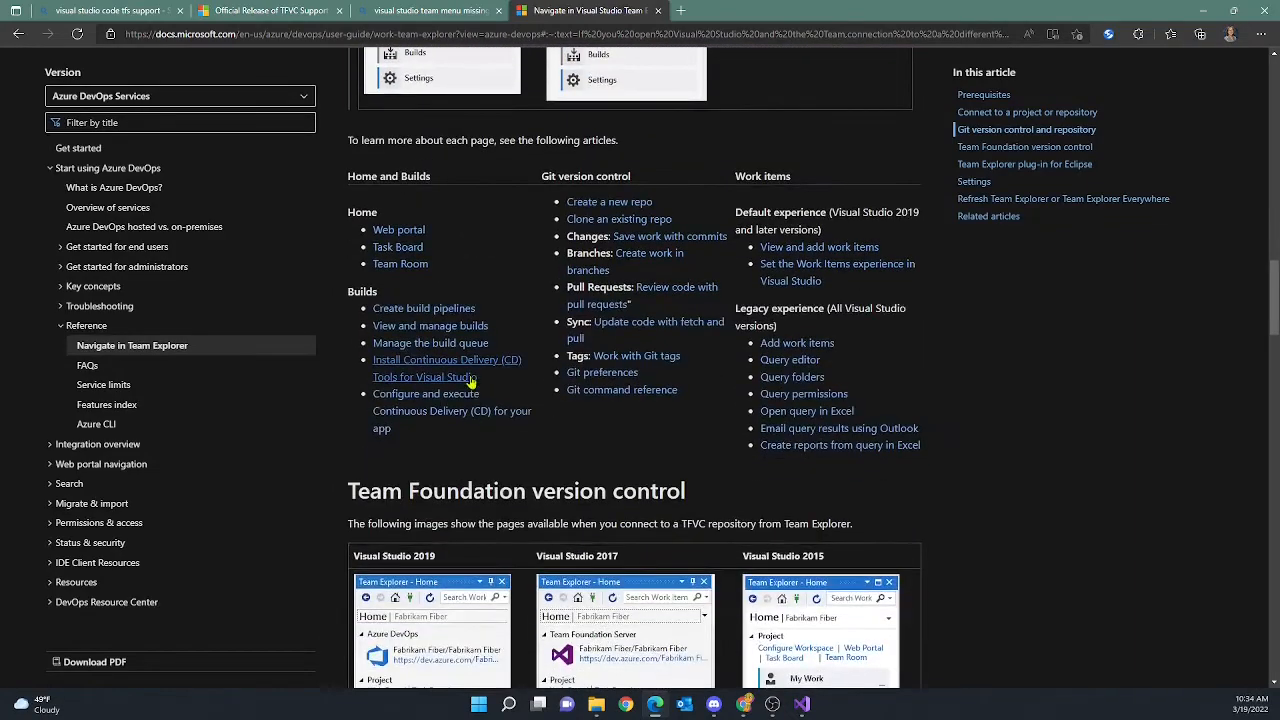
{"action": "scroll", "coordinate": [472, 381], "scroll_direction": "down", "scroll_amount": 9}
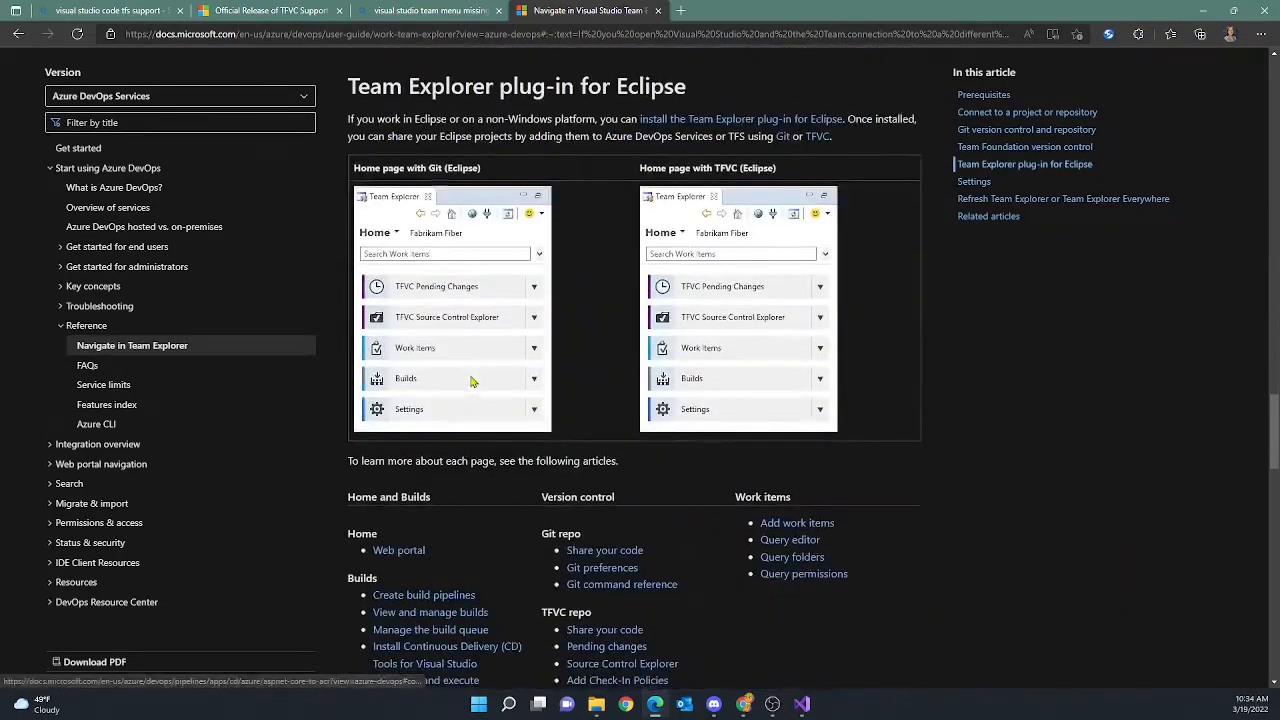
{"action": "scroll", "coordinate": [472, 380], "scroll_direction": "down", "scroll_amount": 2}
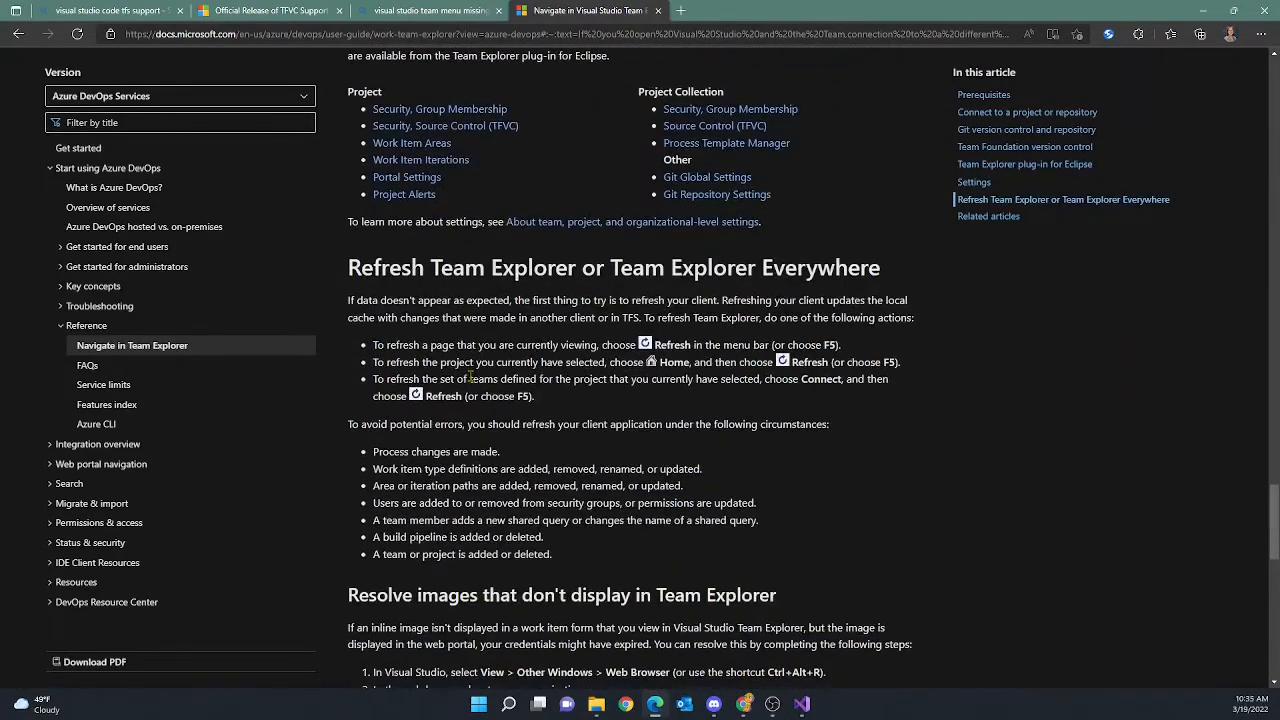
{"action": "scroll", "coordinate": [470, 378], "scroll_direction": "down", "scroll_amount": 4}
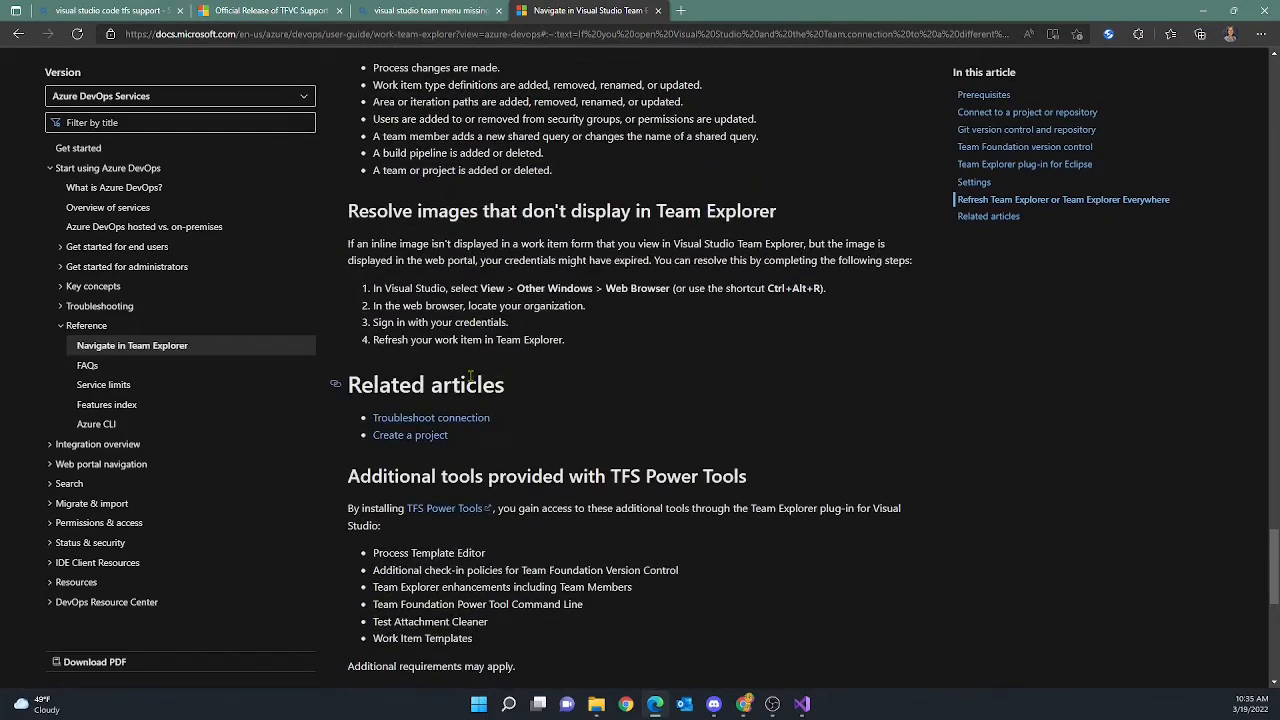
{"action": "scroll", "coordinate": [470, 377], "scroll_direction": "down", "scroll_amount": 3}
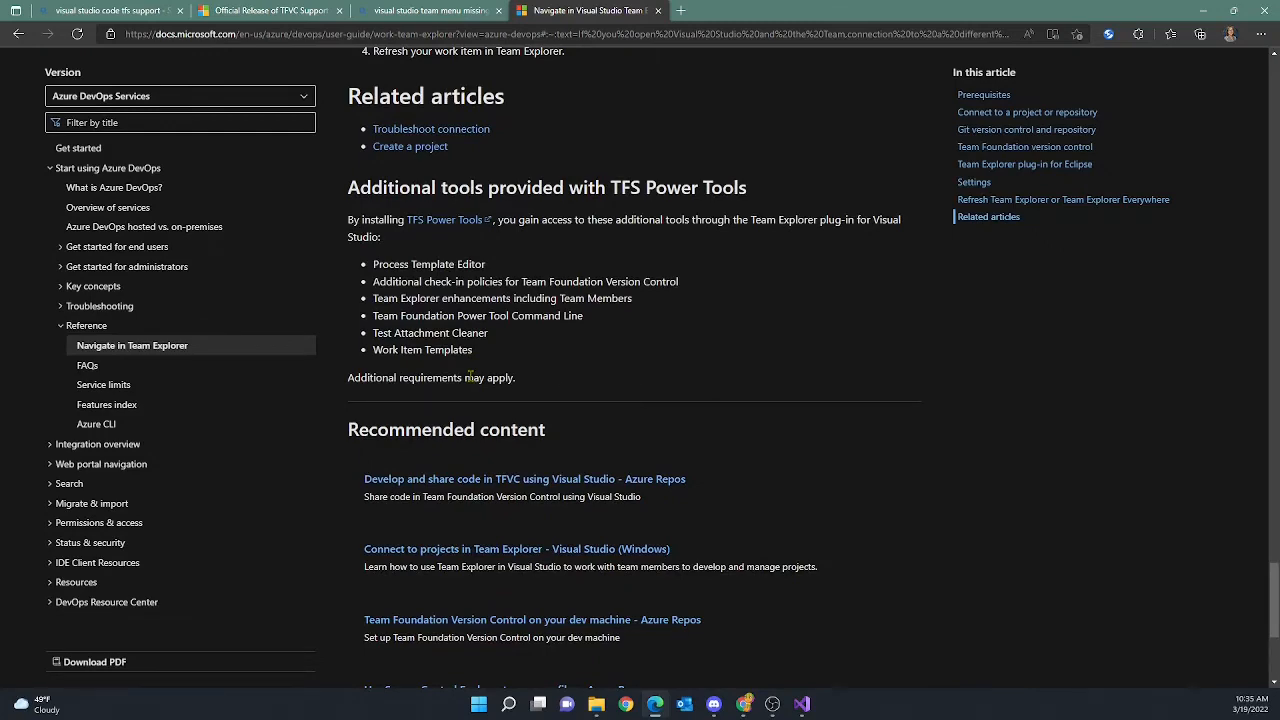
{"action": "scroll", "coordinate": [470, 377], "scroll_direction": "down", "scroll_amount": 1}
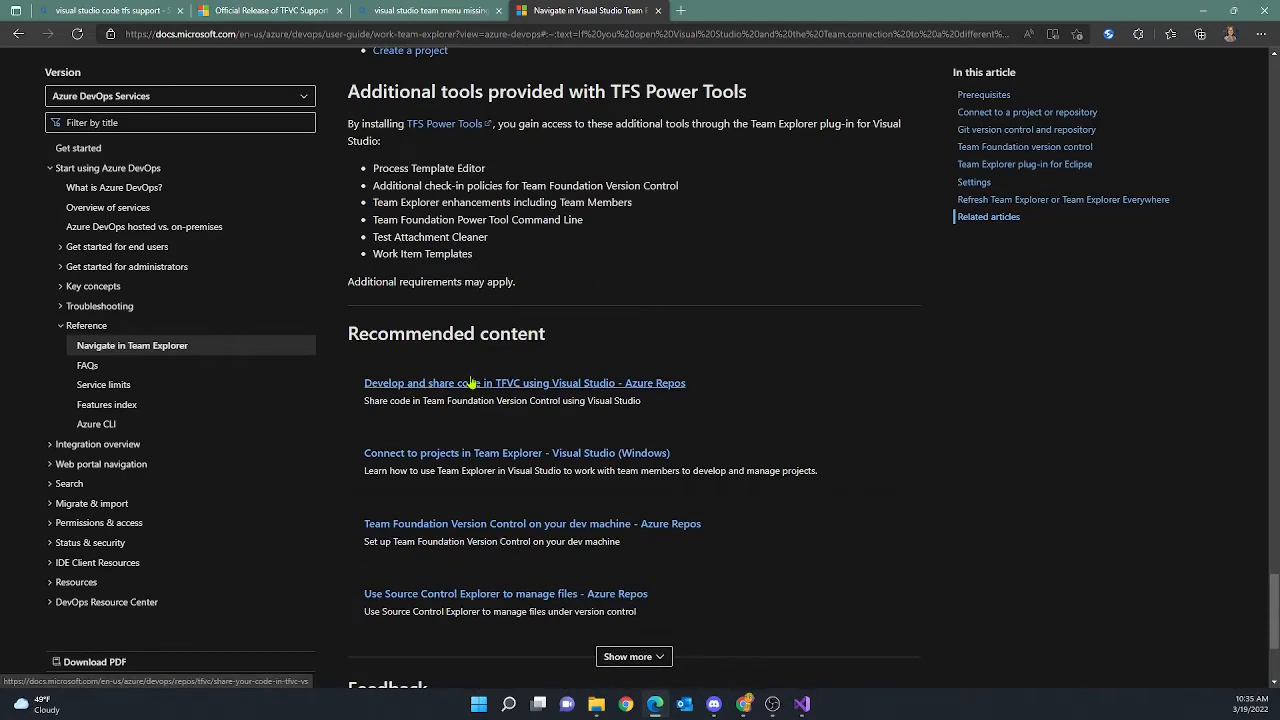
{"action": "scroll", "coordinate": [470, 382], "scroll_direction": "up", "scroll_amount": 4}
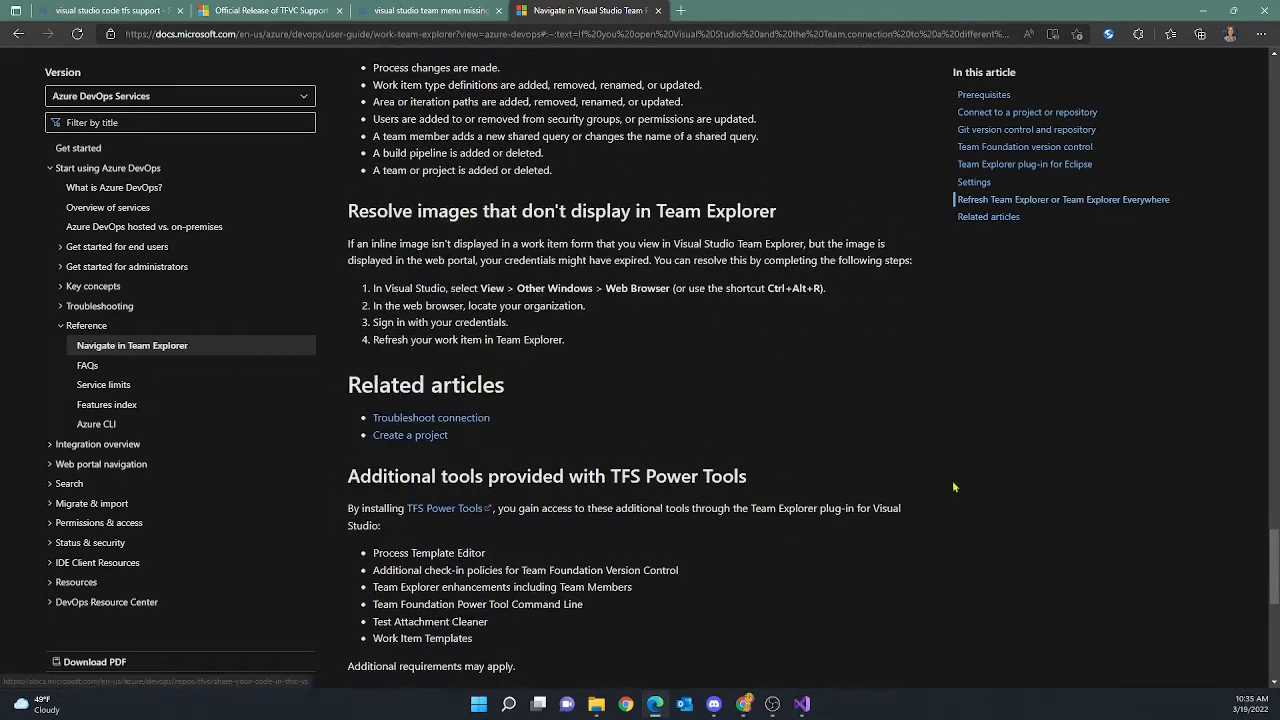
{"action": "left_click_drag", "start_coordinate": [1272, 558], "coordinate": [1272, 88]}
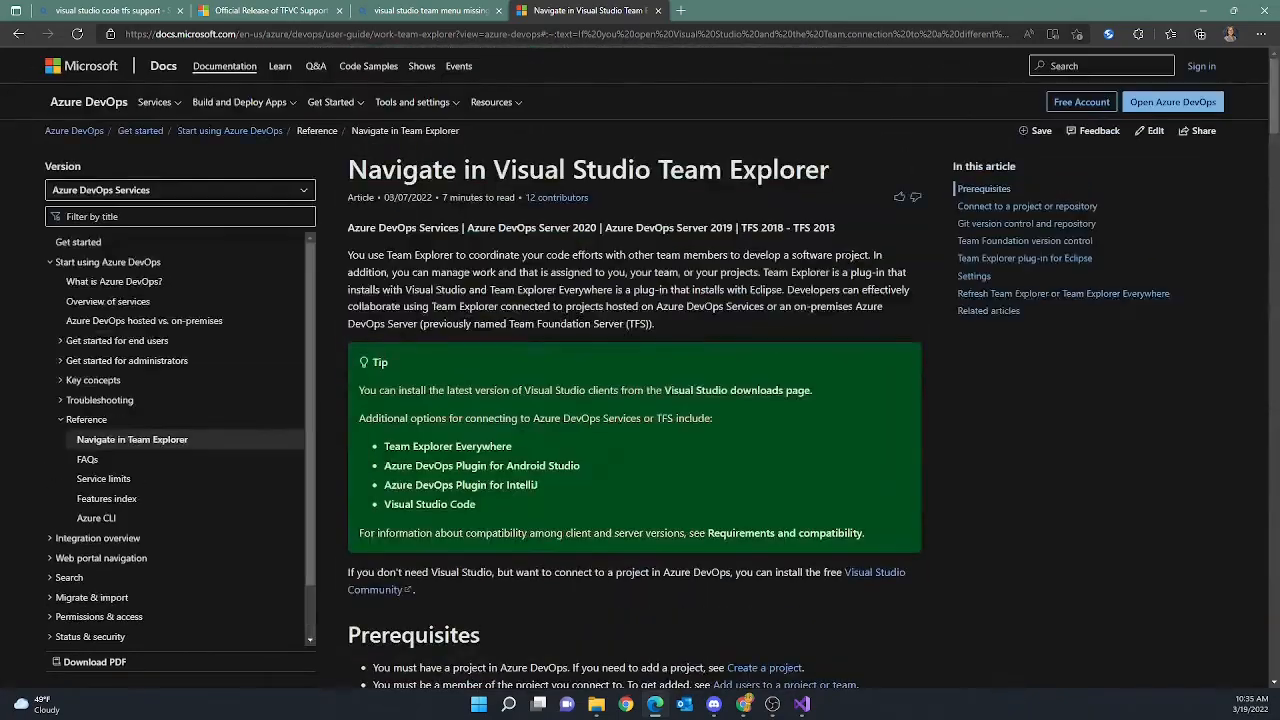
{"action": "left_click", "coordinate": [1203, 10]}
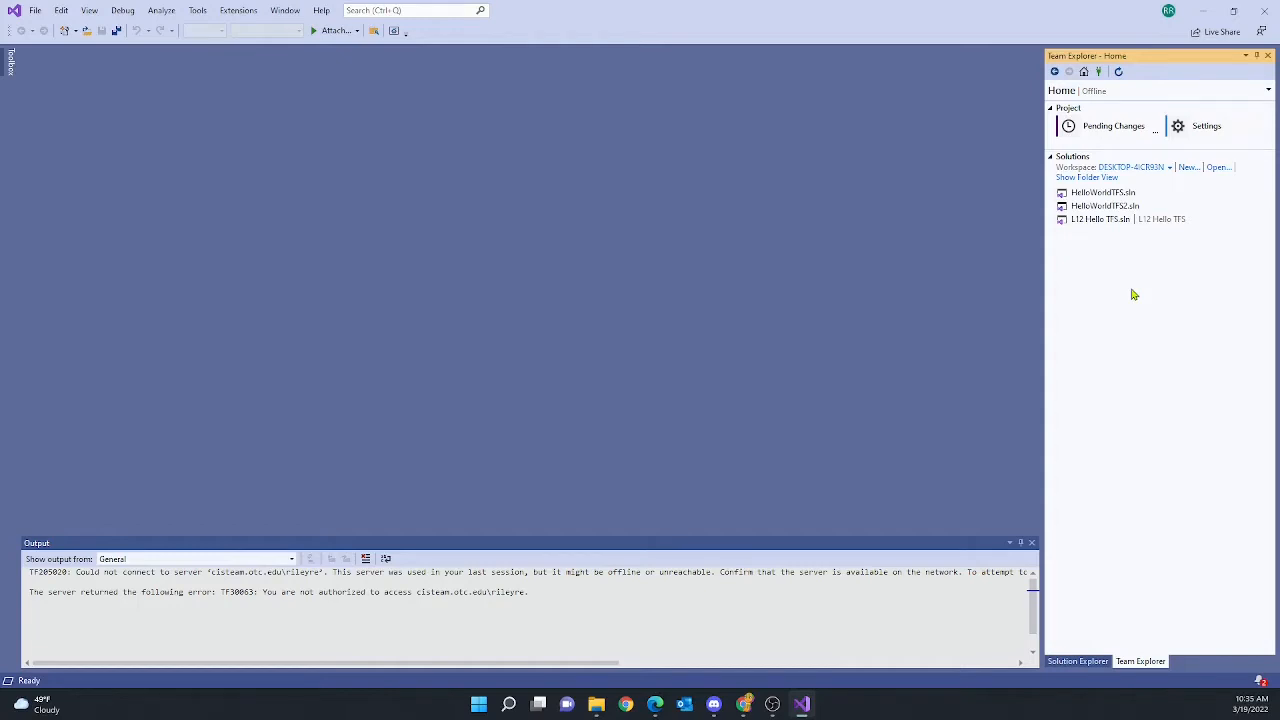
From Team Explorer's Connect page, choose Manage Connections > Connect to a Project
{"action": "left_click", "coordinate": [1099, 72]}
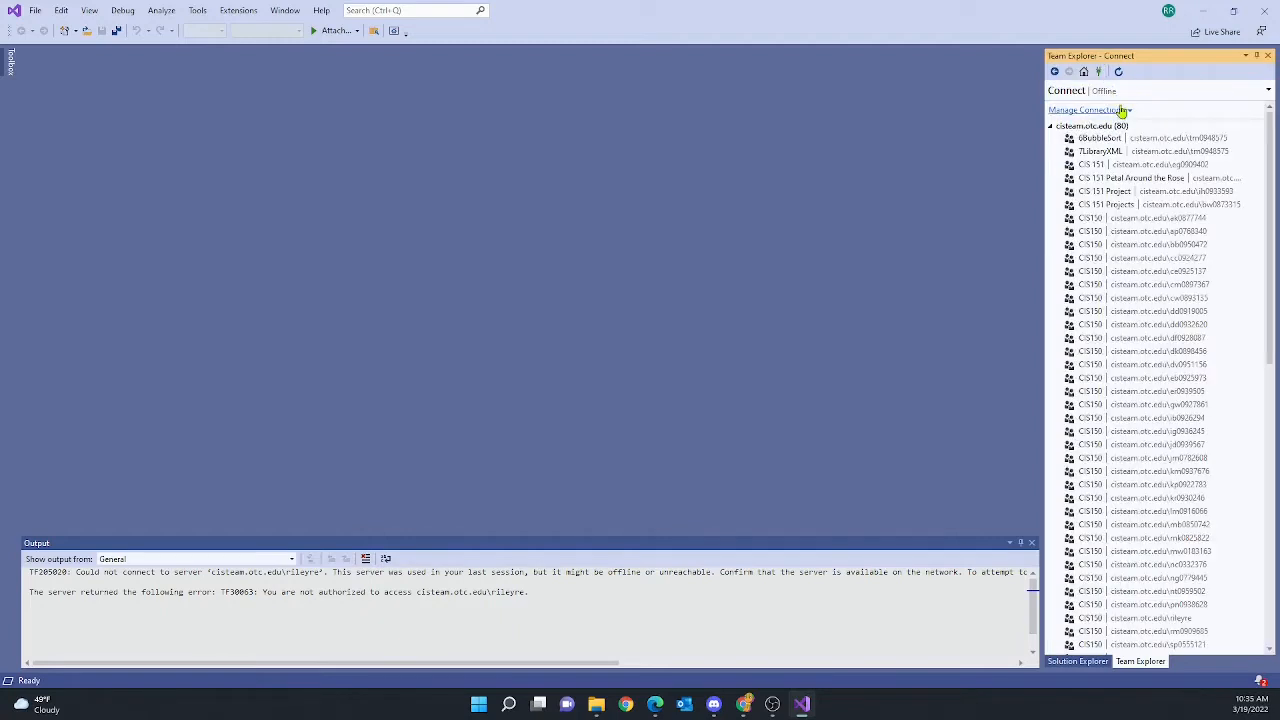
{"action": "left_click", "coordinate": [1129, 110]}
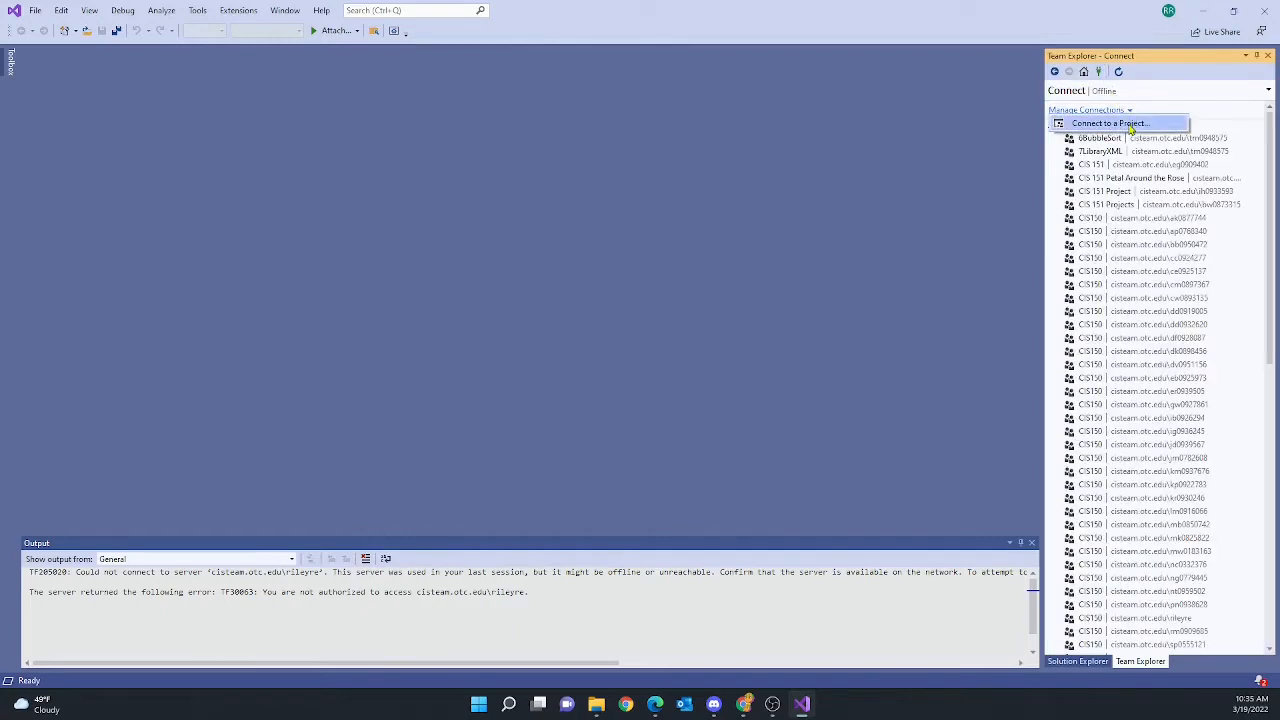
{"action": "left_click", "coordinate": [1110, 123]}
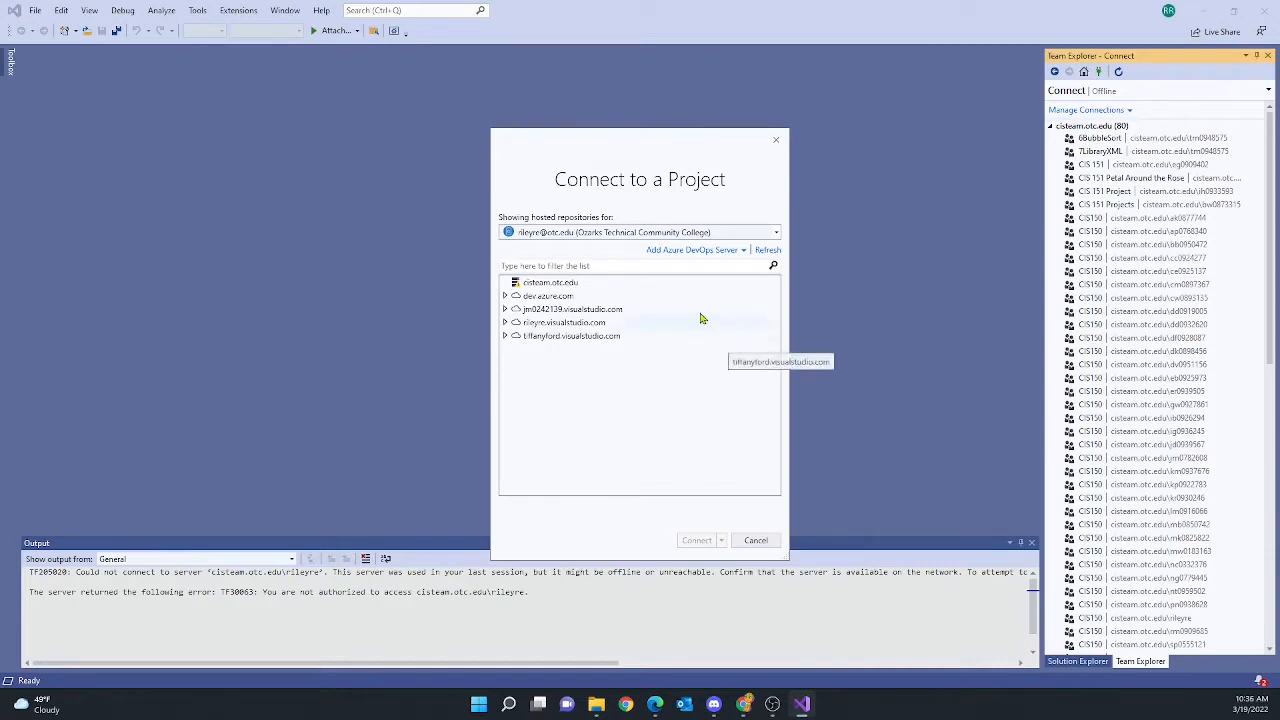
Remove cisteam.otc.edu from the server list and start adding a new Azure DevOps Server
{"action": "right_click", "coordinate": [543, 286]}
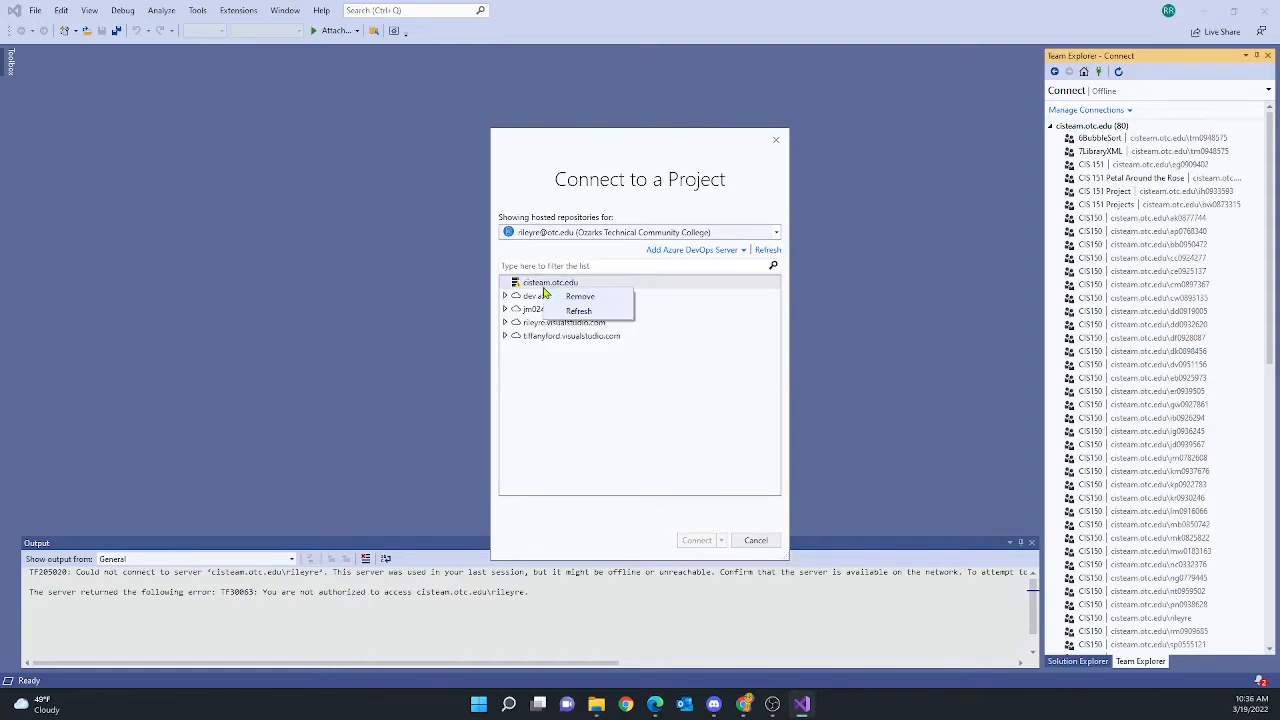
{"action": "left_click", "coordinate": [579, 296]}
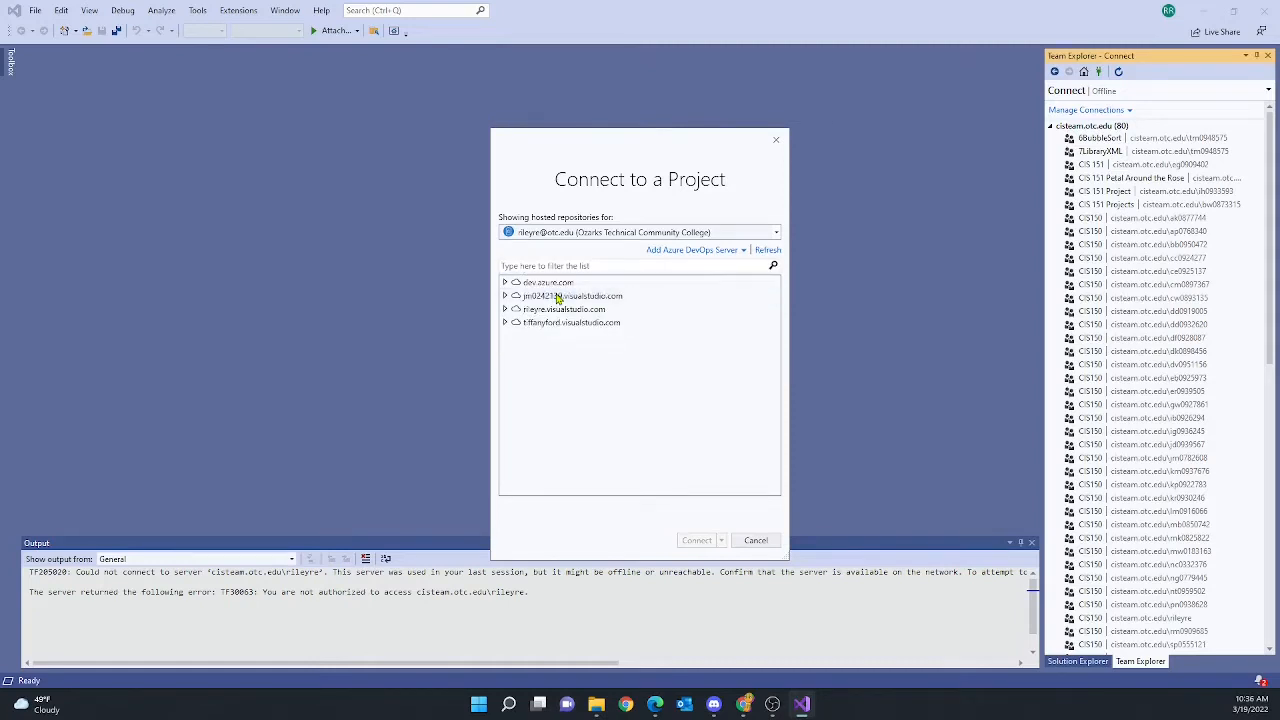
{"action": "left_click", "coordinate": [692, 255]}
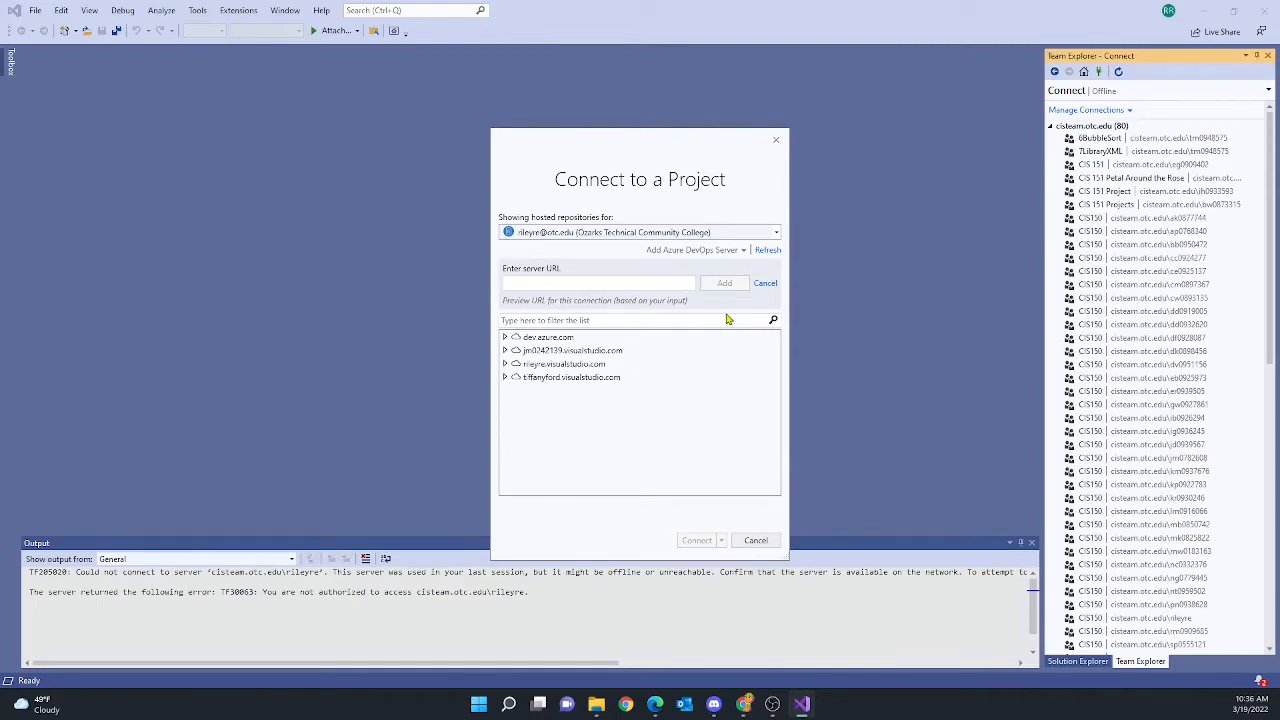
{"action": "type", "text": "https"}
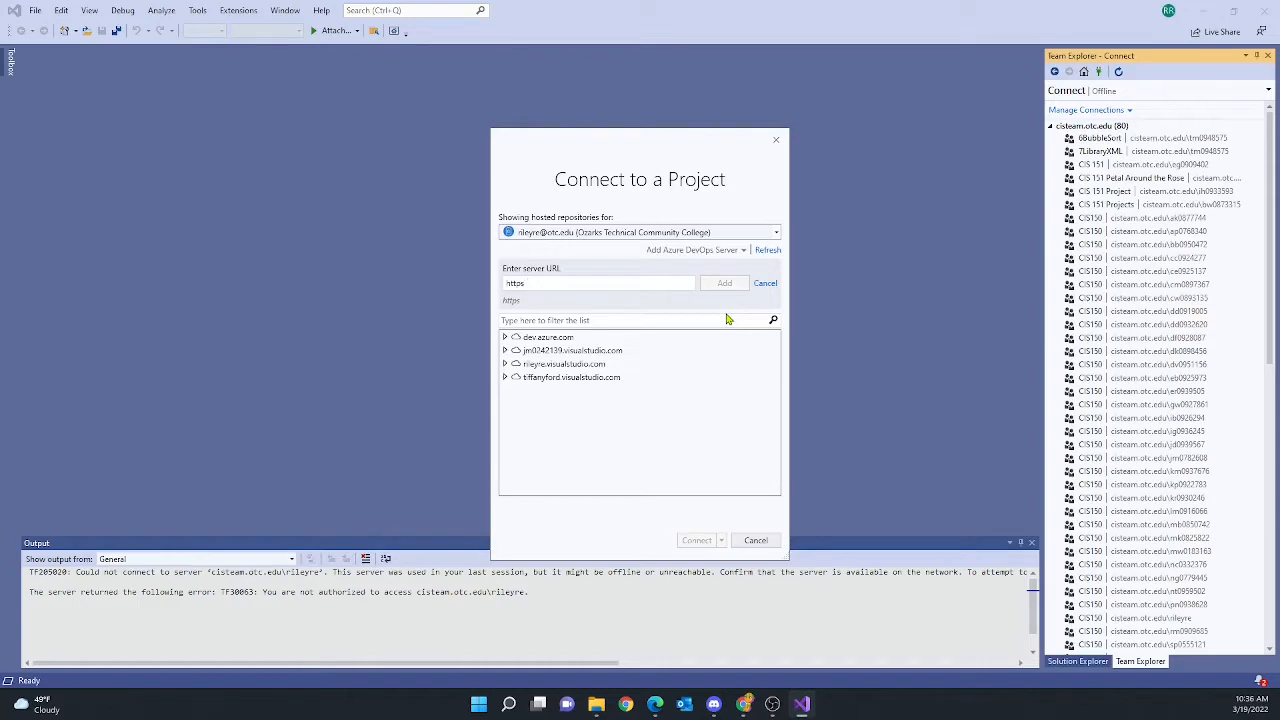
{"action": "type", "text": "://cisteam.otc.edu/"}
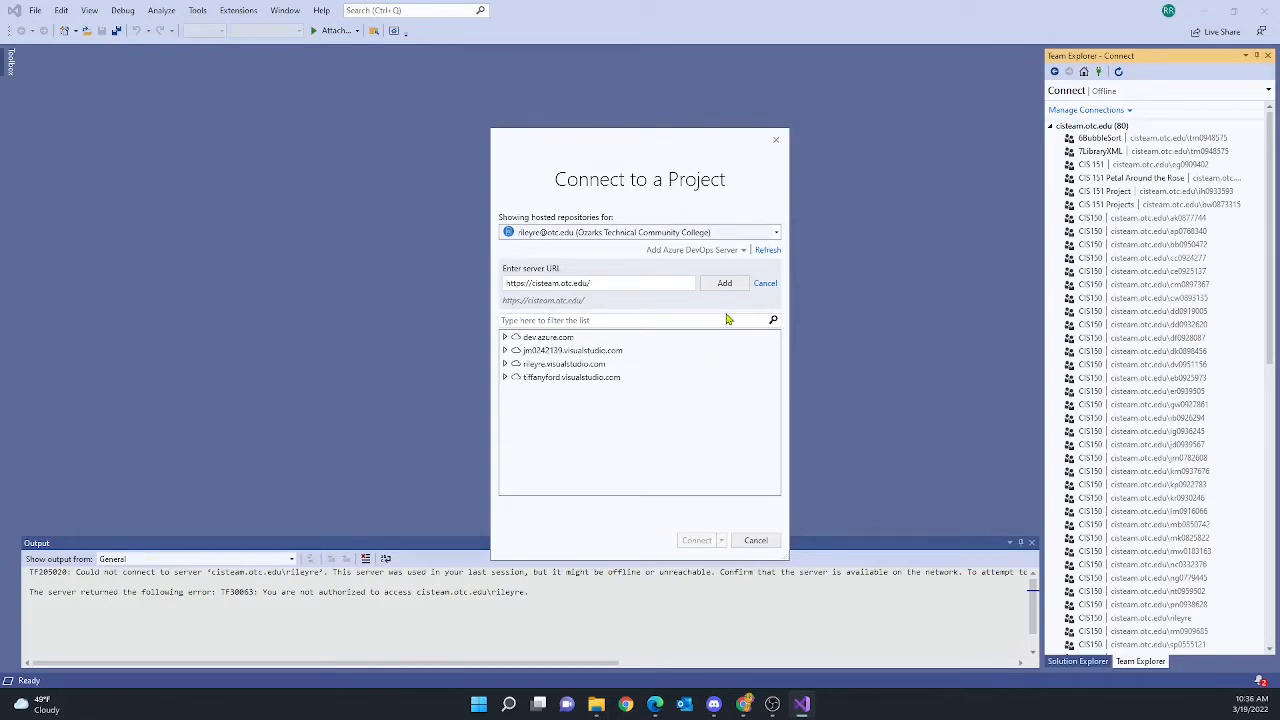
{"action": "type", "text": "tfs"}
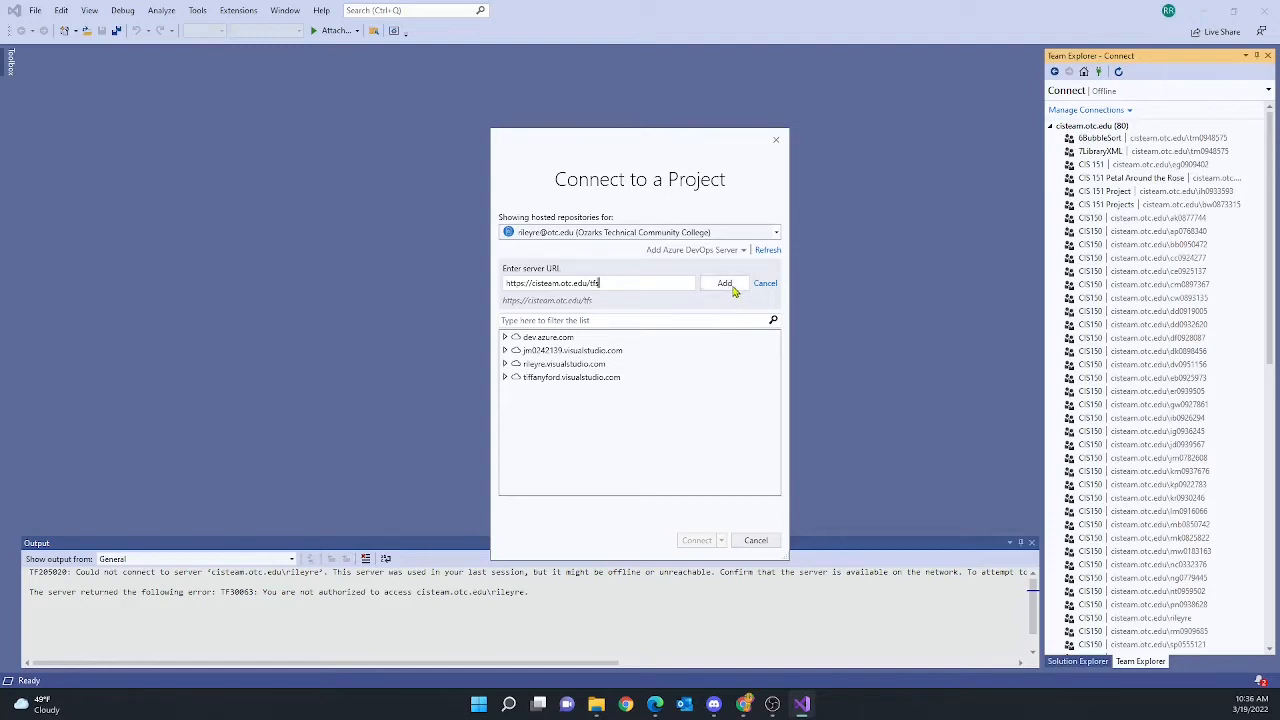
{"action": "left_click", "coordinate": [726, 284]}
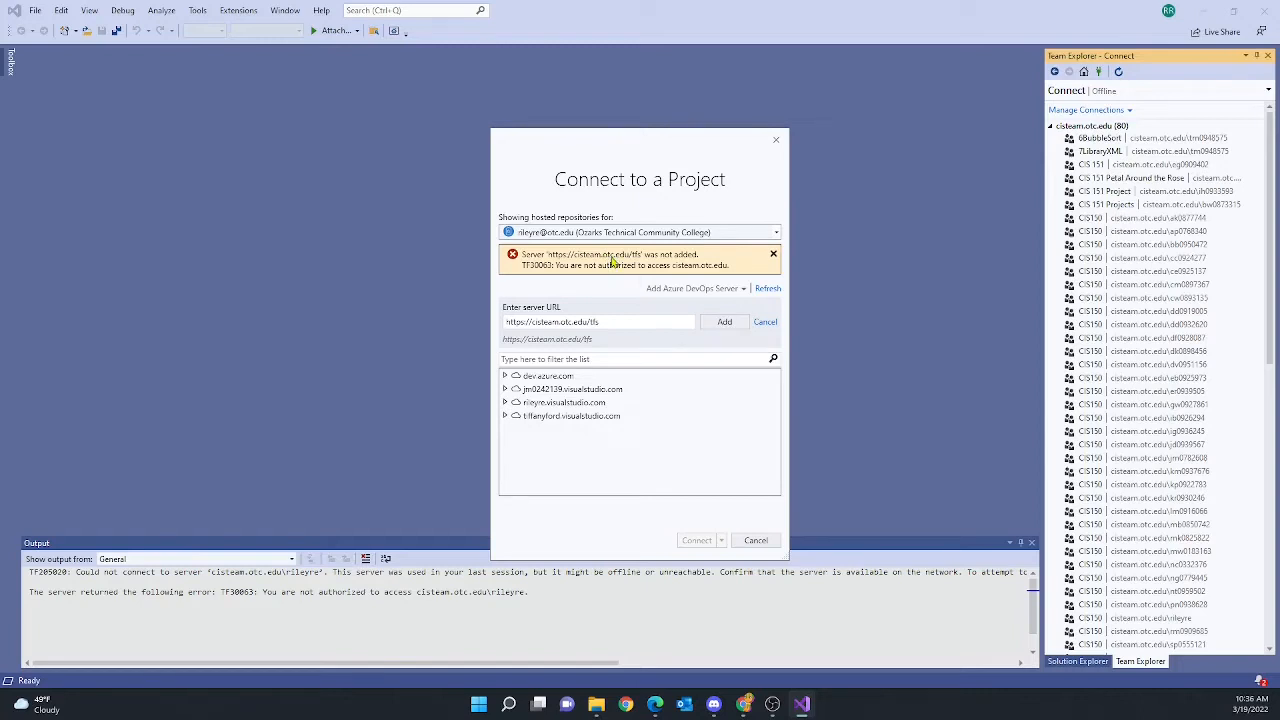
{"action": "left_click", "coordinate": [766, 290]}
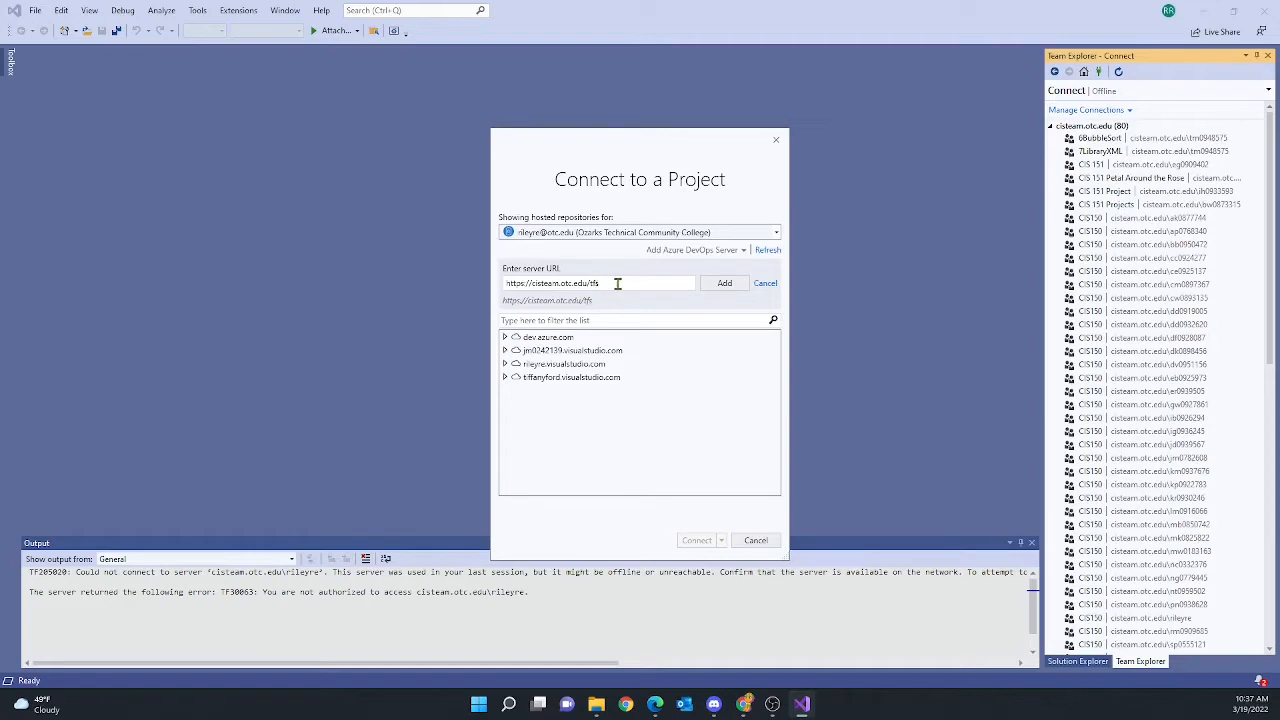
{"action": "left_click", "coordinate": [715, 293]}
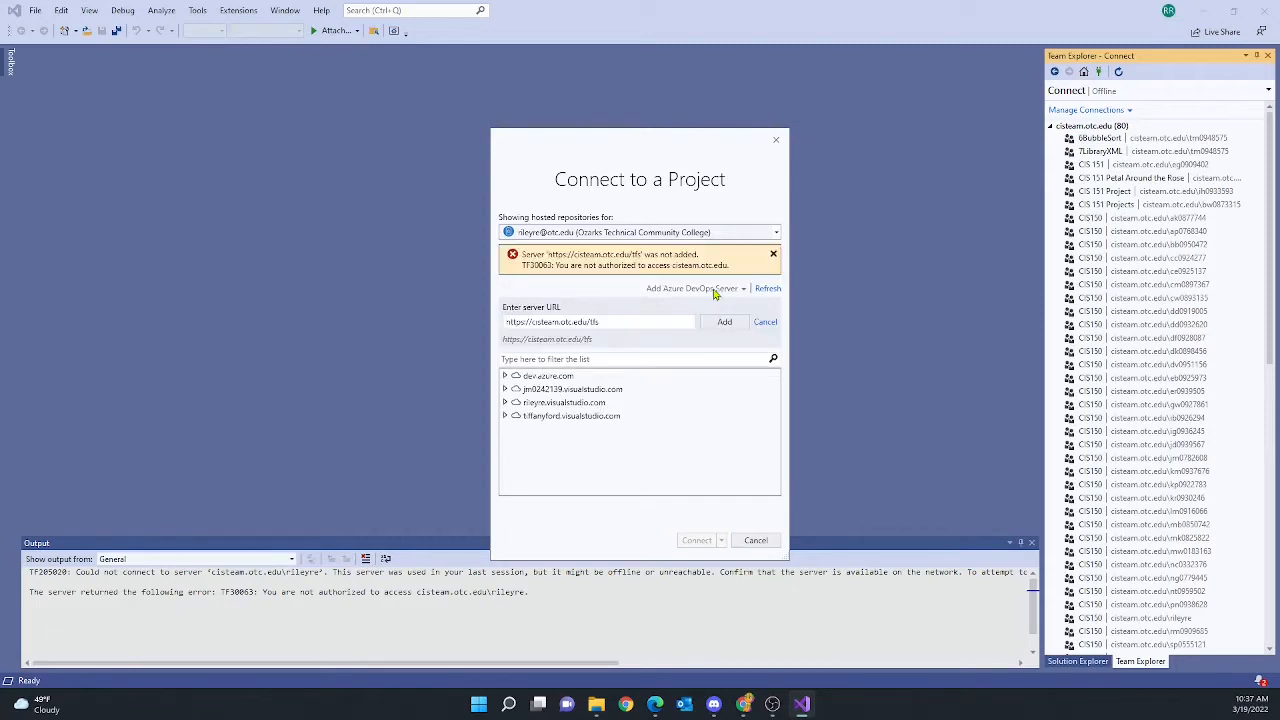
{"action": "left_click", "coordinate": [757, 540]}
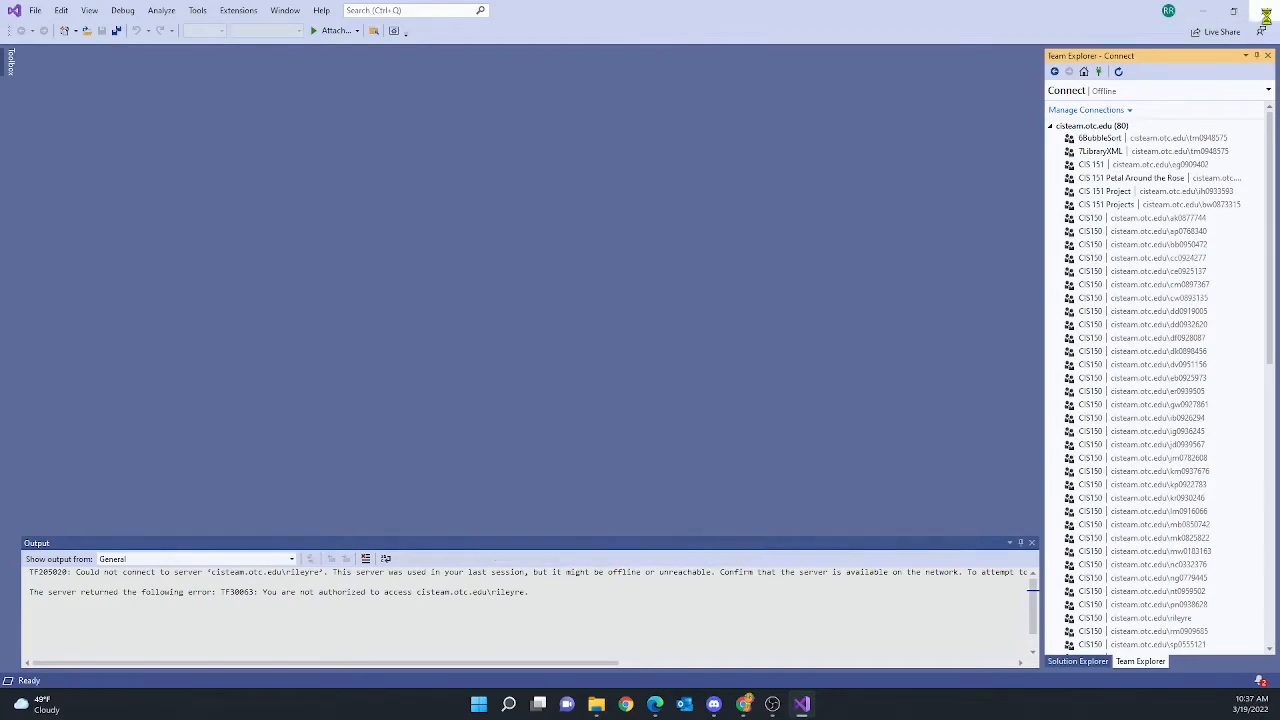
Close Visual Studio and relaunch Visual Studio 2019 from a Start menu search for 'vis'
{"action": "left_click", "coordinate": [1265, 16]}
{"action": "left_click", "coordinate": [489, 706]}
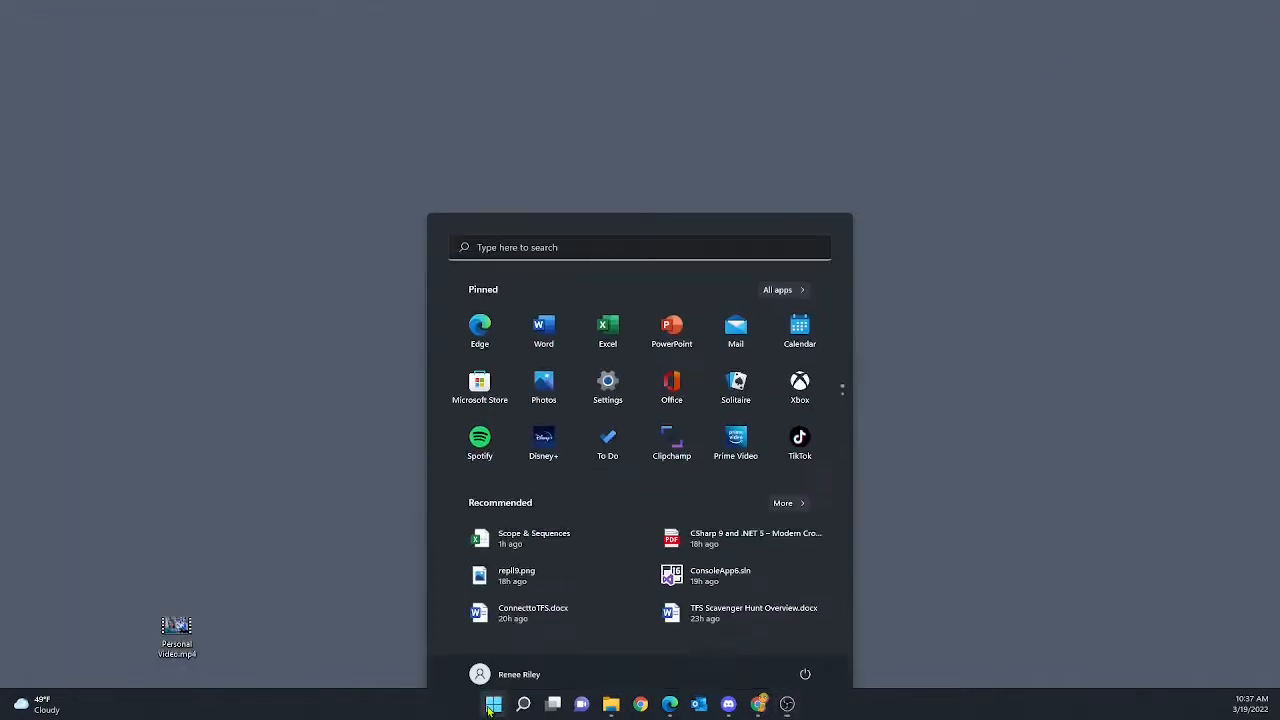
{"action": "type", "text": "visual Studio Code"}
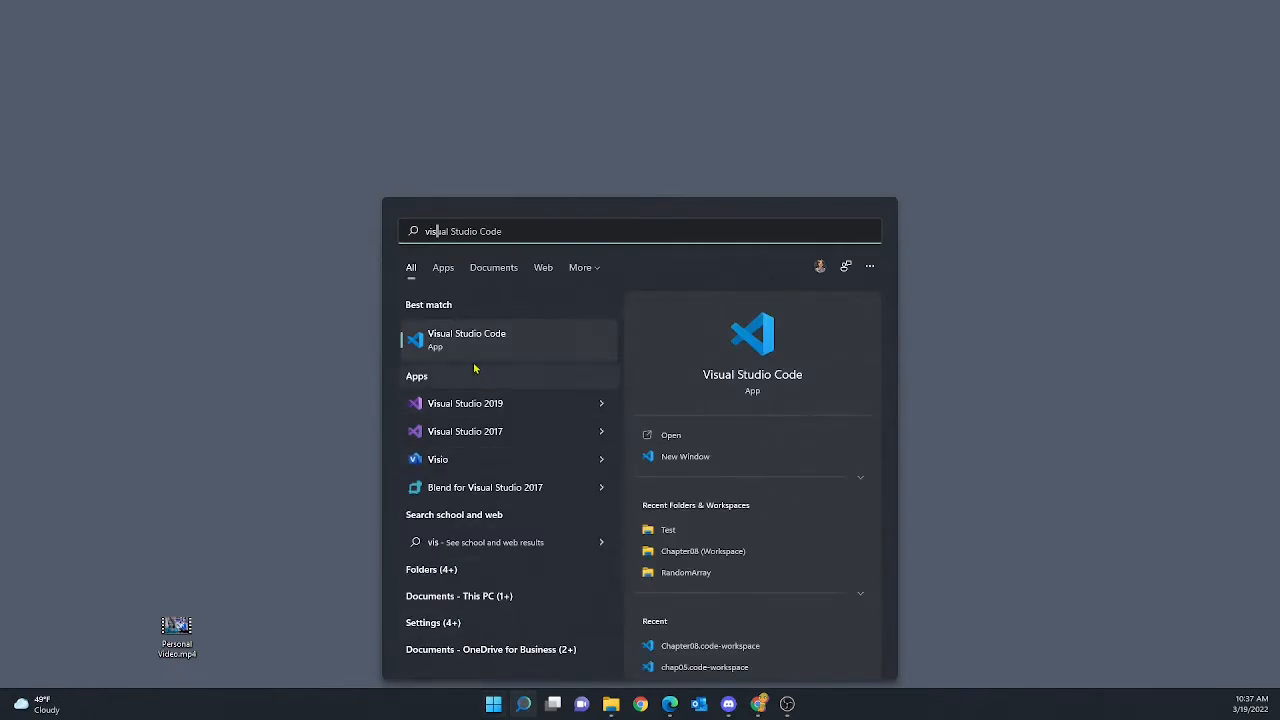
{"action": "left_click", "coordinate": [480, 402]}
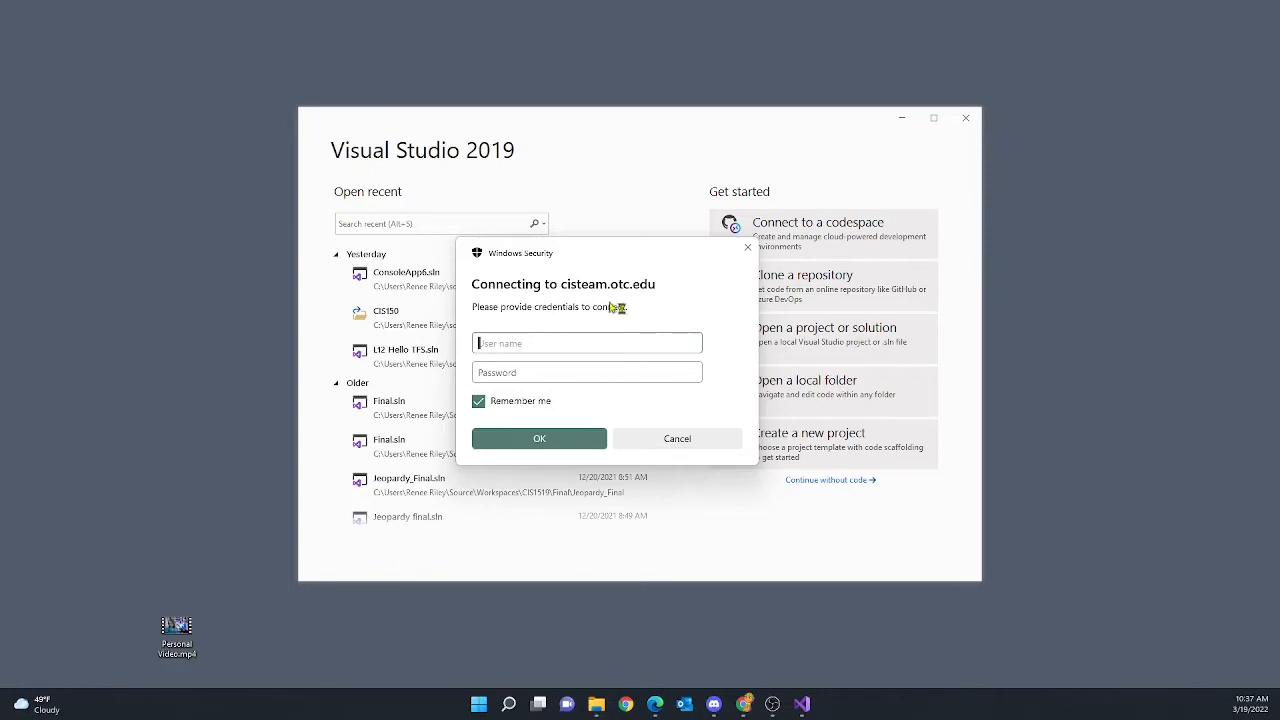
Sign in to cisteam.otc.edu with the domain user name and password
{"action": "key", "text": "Tab"}
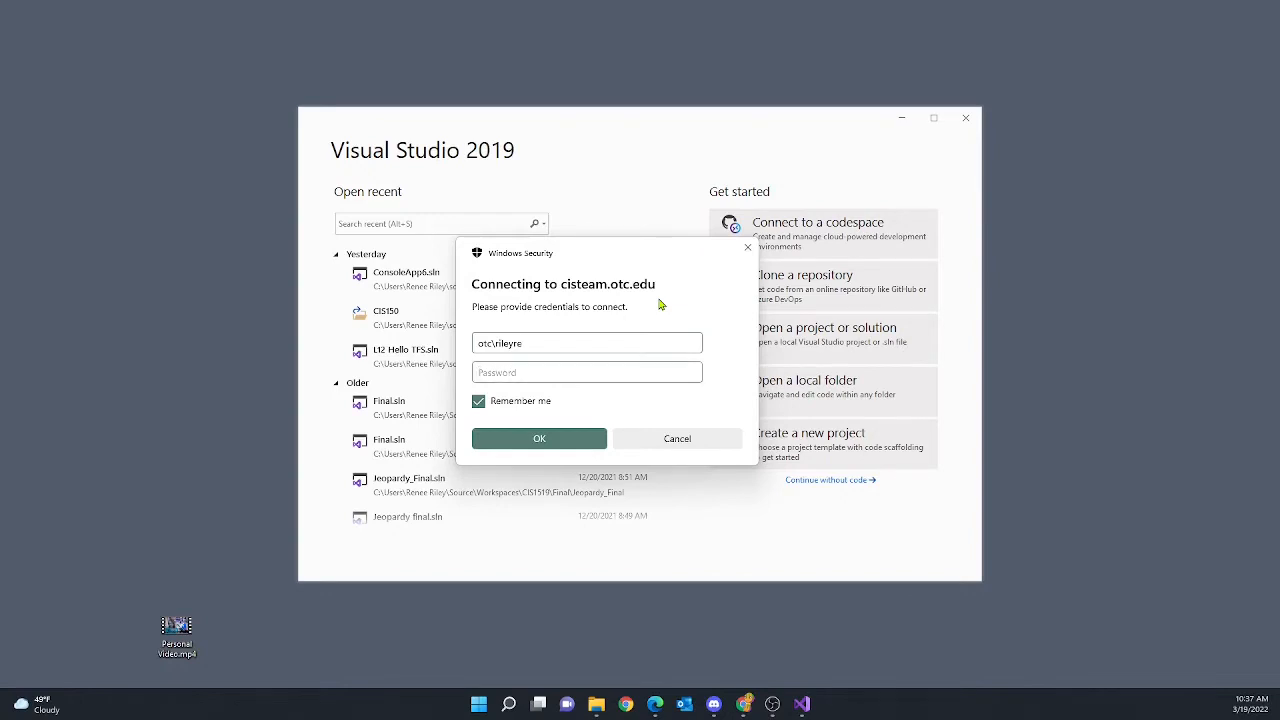
{"action": "type", "text": "••••••••"}
{"action": "left_click", "coordinate": [556, 445]}
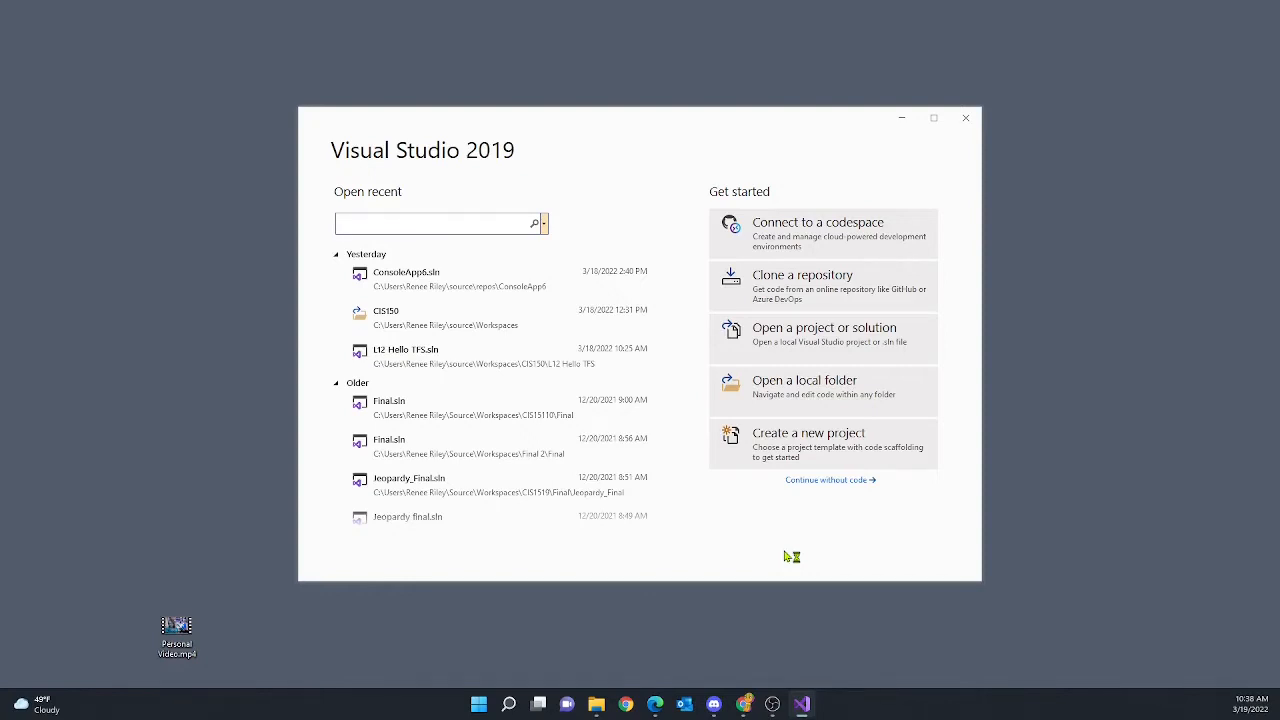
Continue without code and open Source Control Explorer from the Team Explorer home page
{"action": "left_click", "coordinate": [829, 481]}
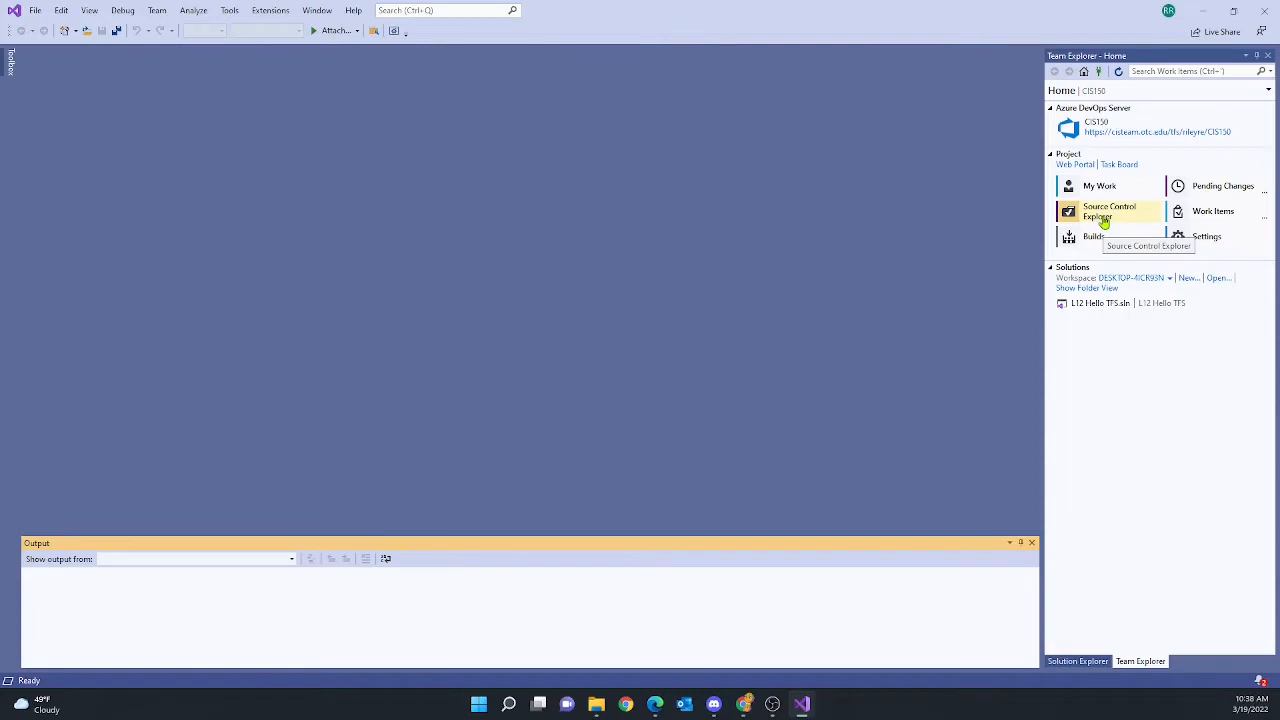
{"action": "left_click", "coordinate": [1084, 75]}
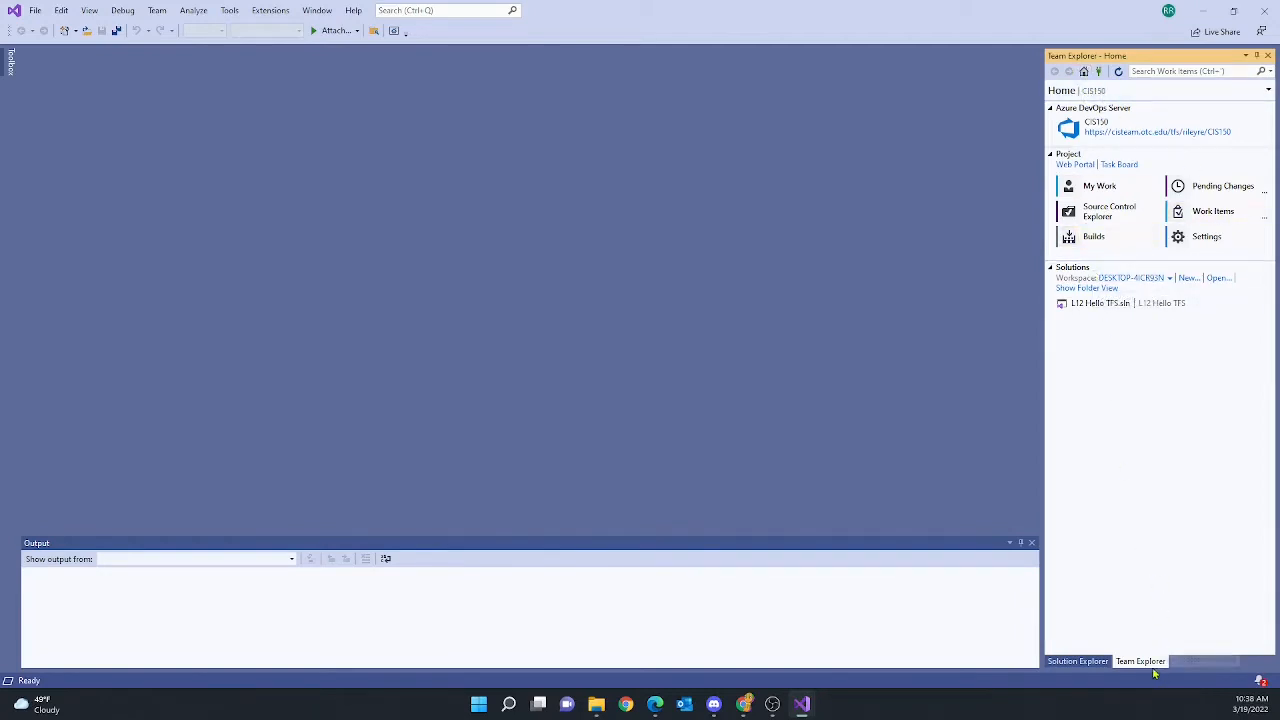
{"action": "left_click", "coordinate": [1102, 212]}
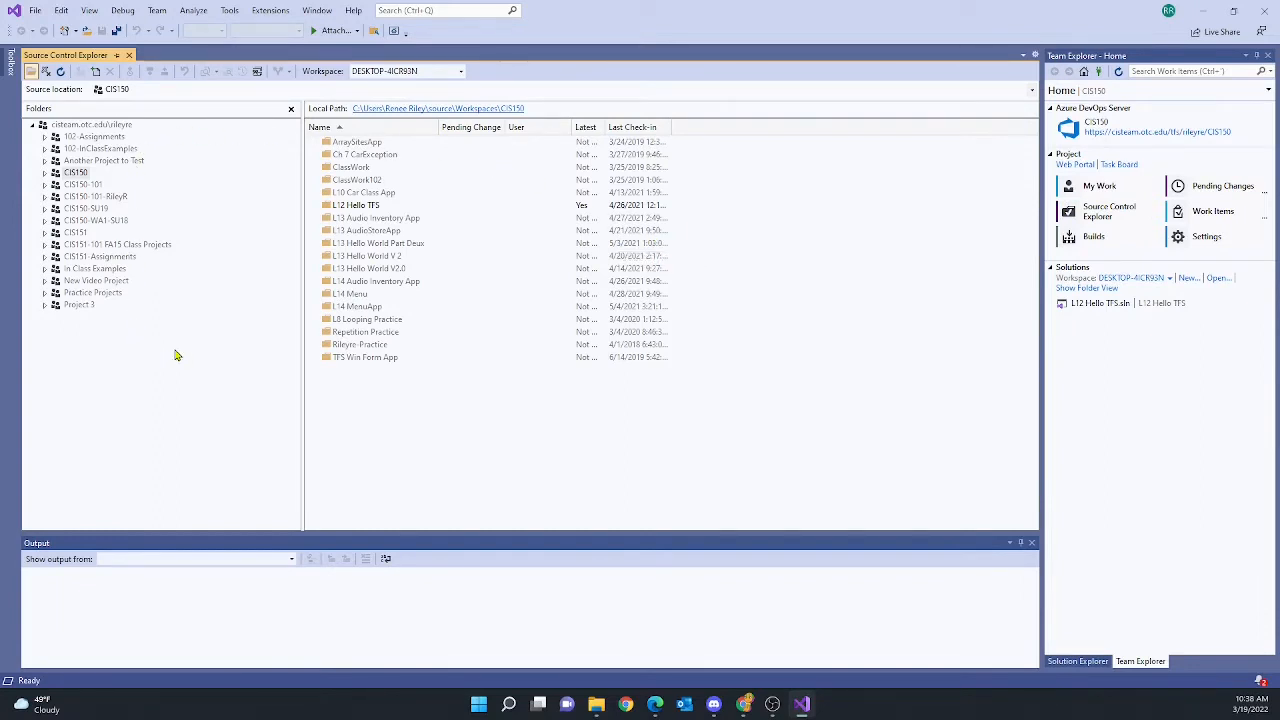
Select CIS150-101 and open its mapping dialog via the 'Not mapped' local path link
{"action": "left_click", "coordinate": [72, 185]}
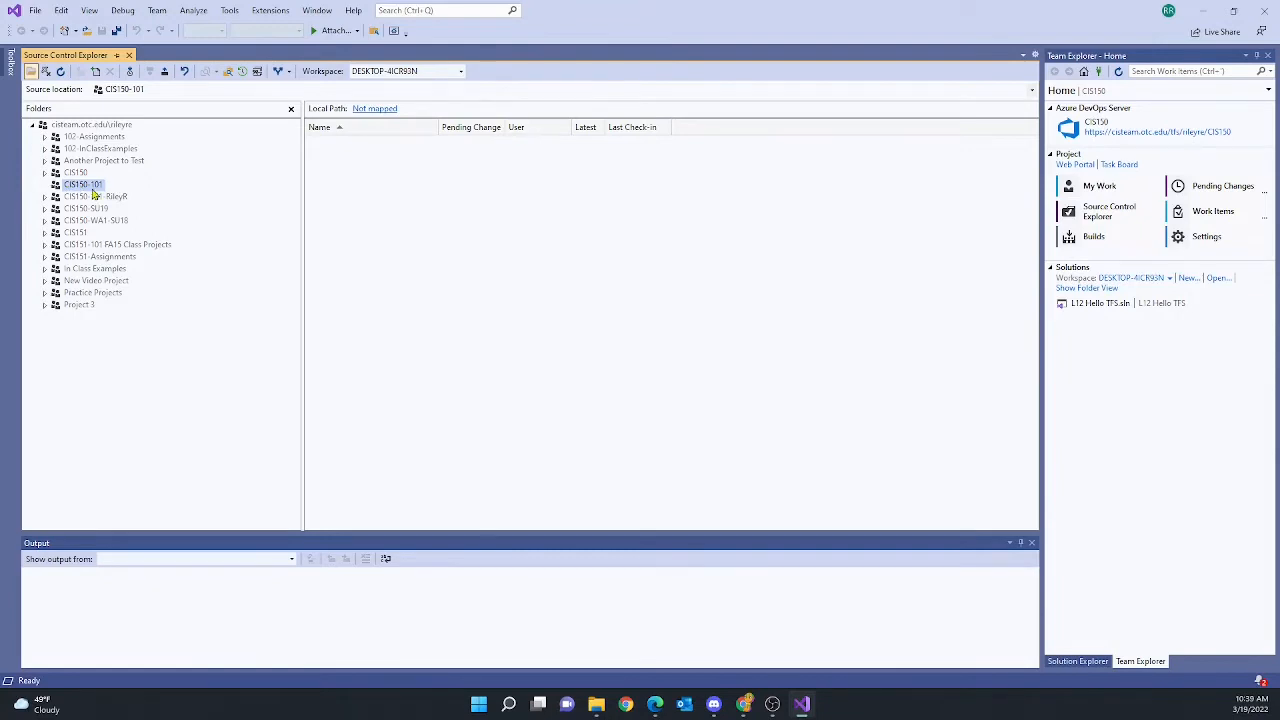
{"action": "left_click", "coordinate": [389, 112]}
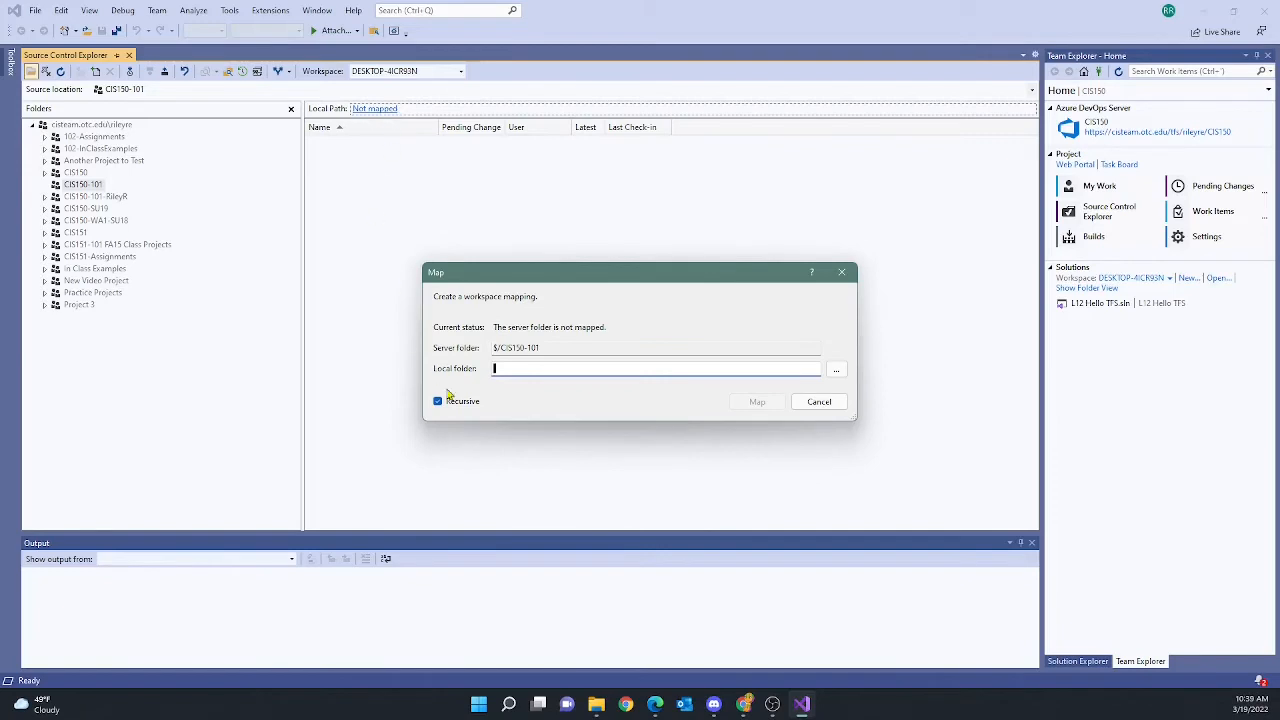
Browse to the source\Workspaces folder under the user's home folder on C:
{"action": "left_click", "coordinate": [838, 371]}
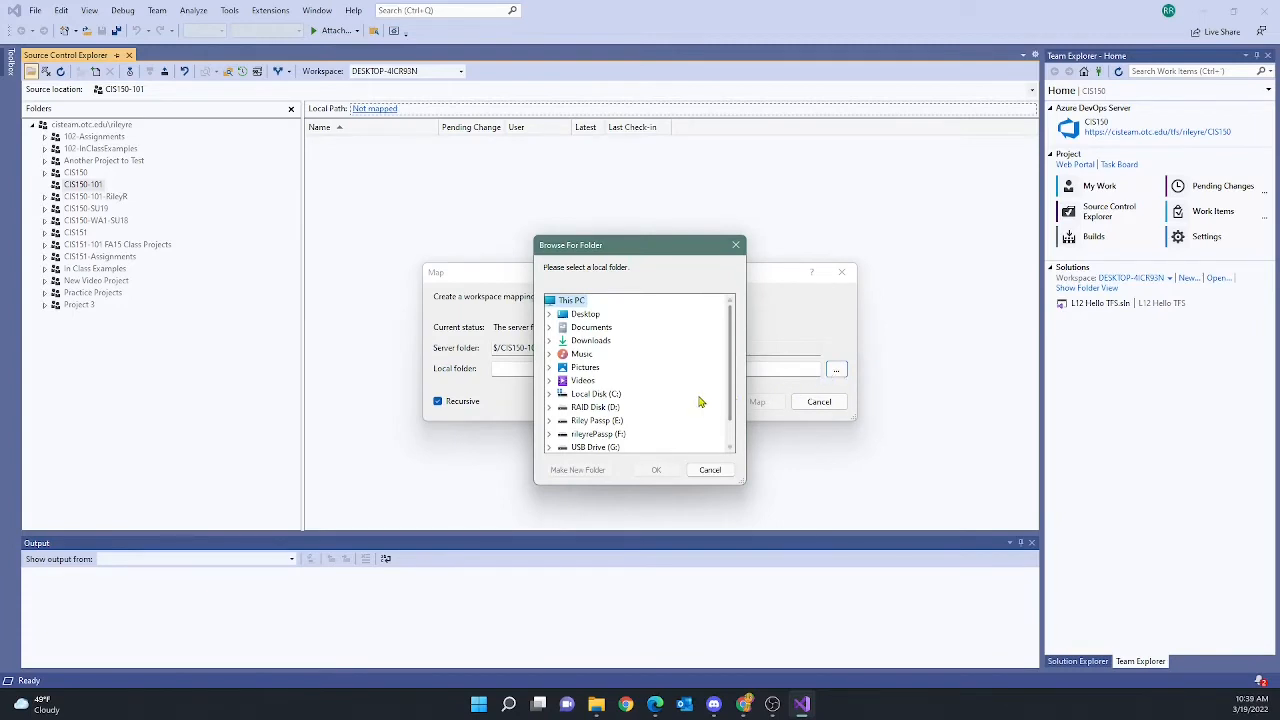
{"action": "scroll", "coordinate": [630, 355], "scroll_direction": "down", "scroll_amount": 1}
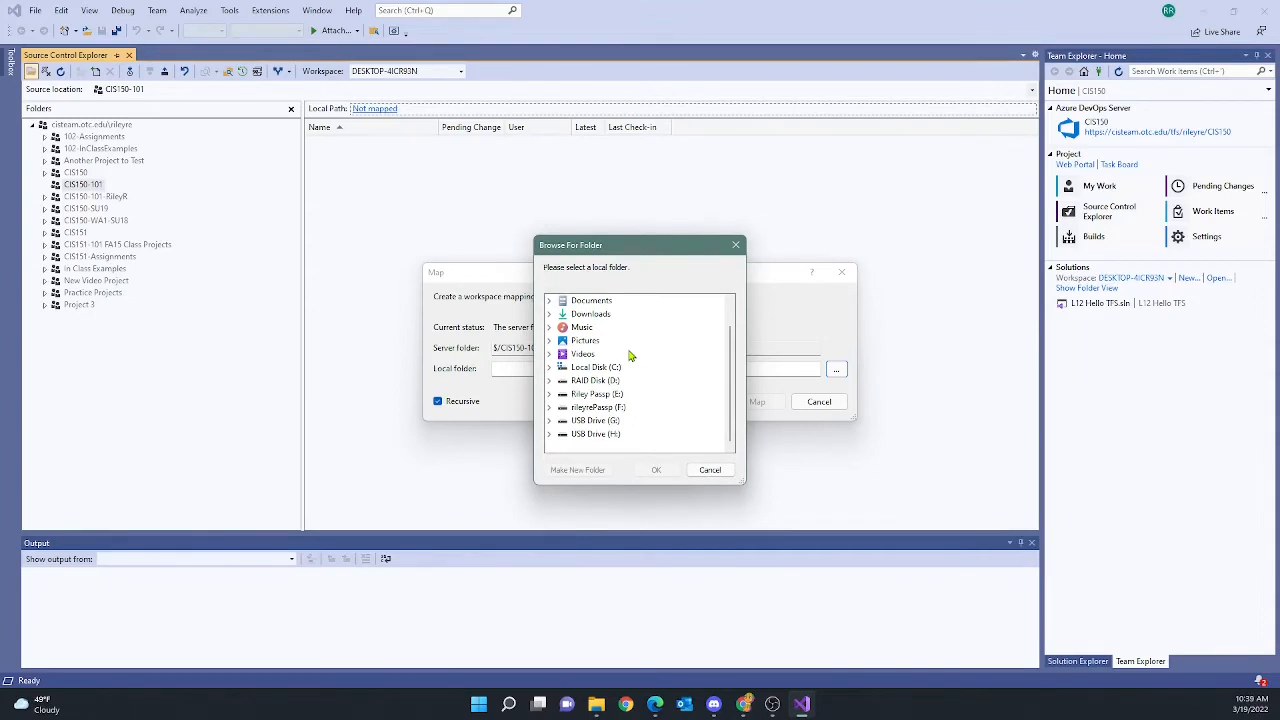
{"action": "scroll", "coordinate": [630, 355], "scroll_direction": "up", "scroll_amount": 1}
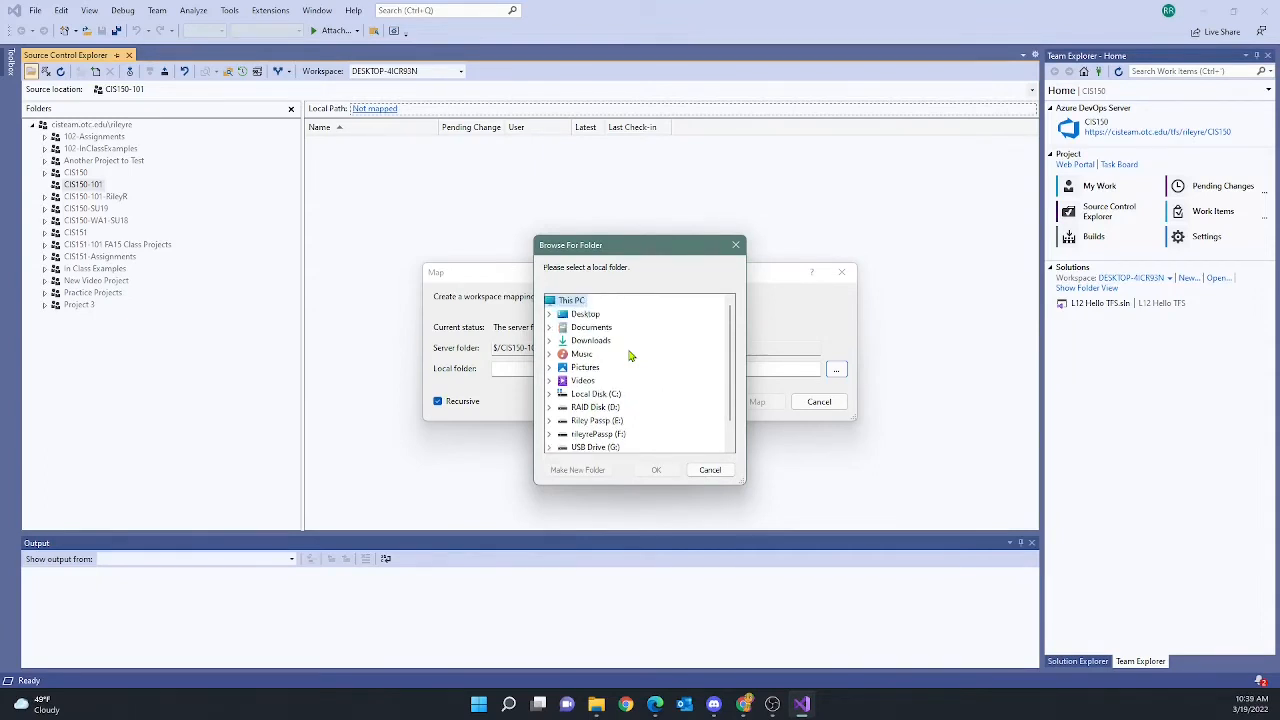
{"action": "left_click", "coordinate": [549, 395]}
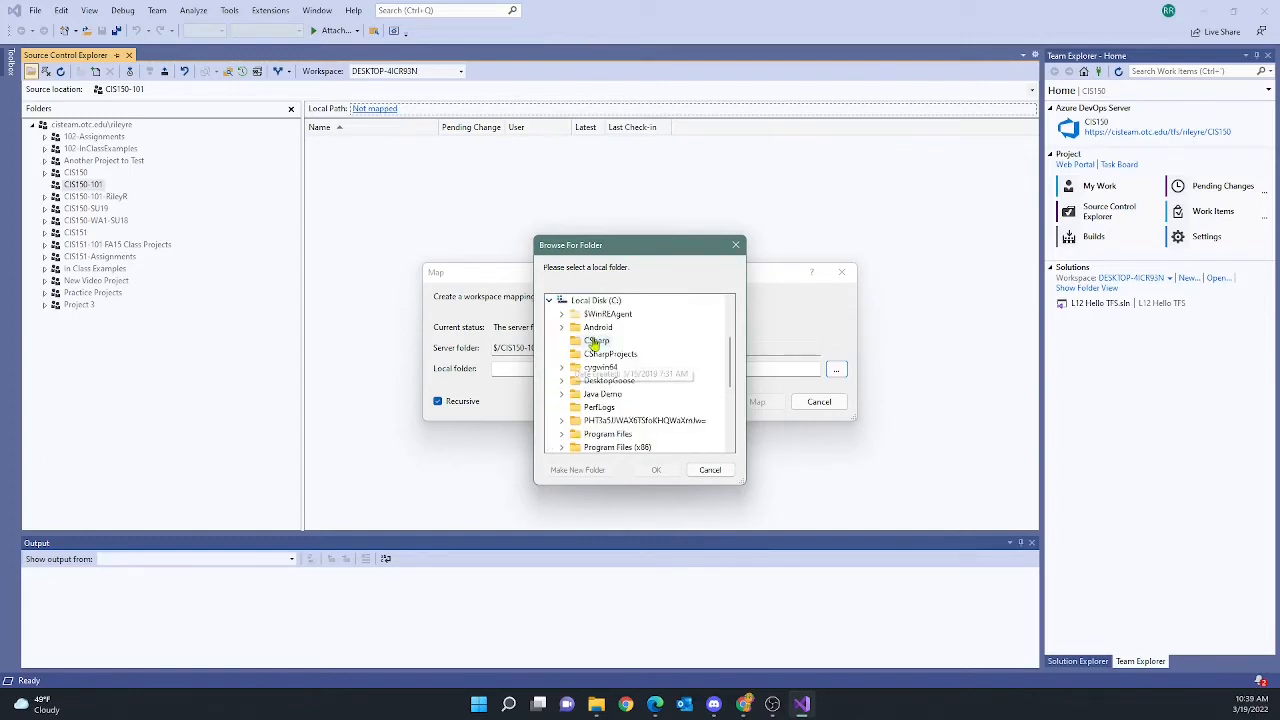
{"action": "scroll", "coordinate": [640, 380], "scroll_direction": "down", "scroll_amount": 2}
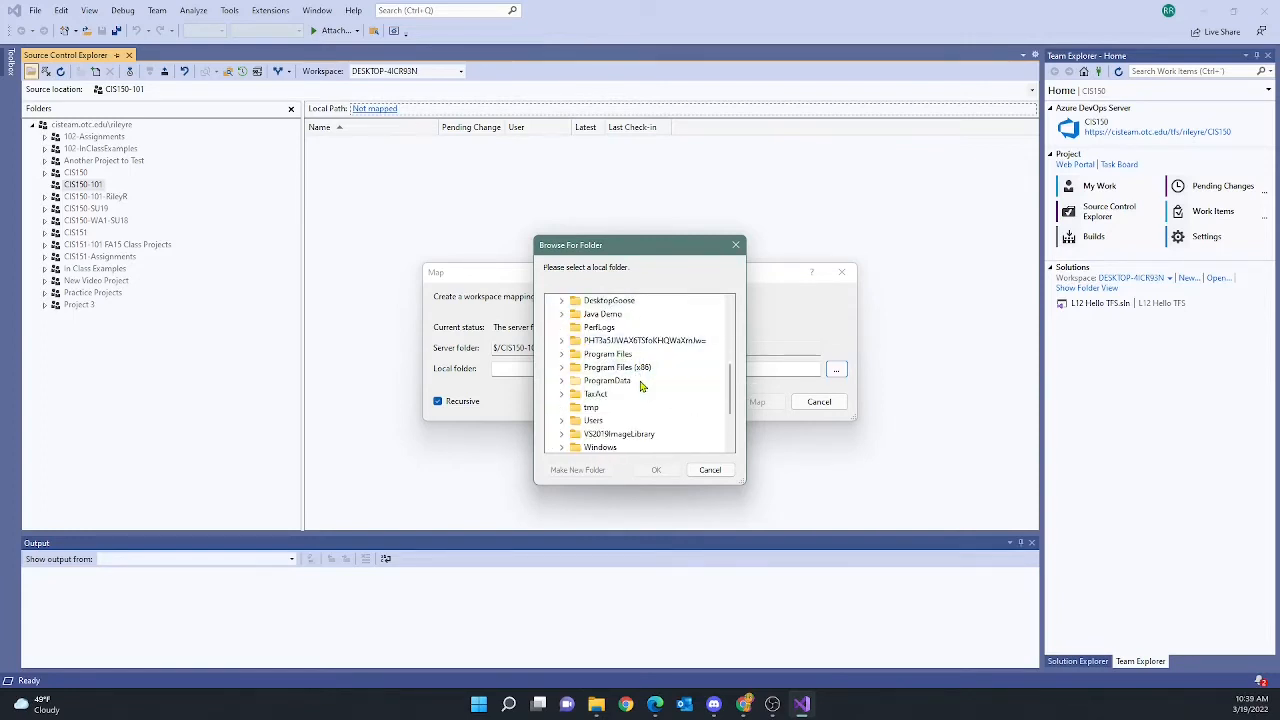
{"action": "left_click", "coordinate": [562, 421]}
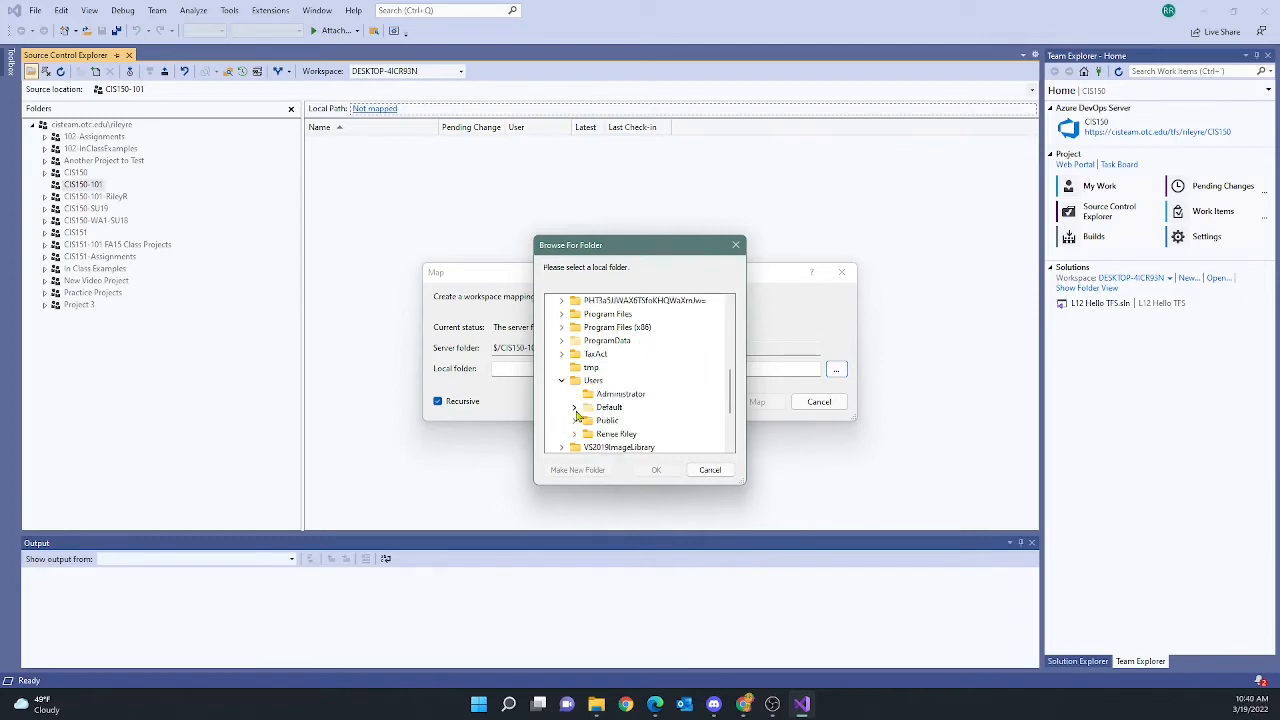
{"action": "scroll", "coordinate": [577, 410], "scroll_direction": "down", "scroll_amount": 1}
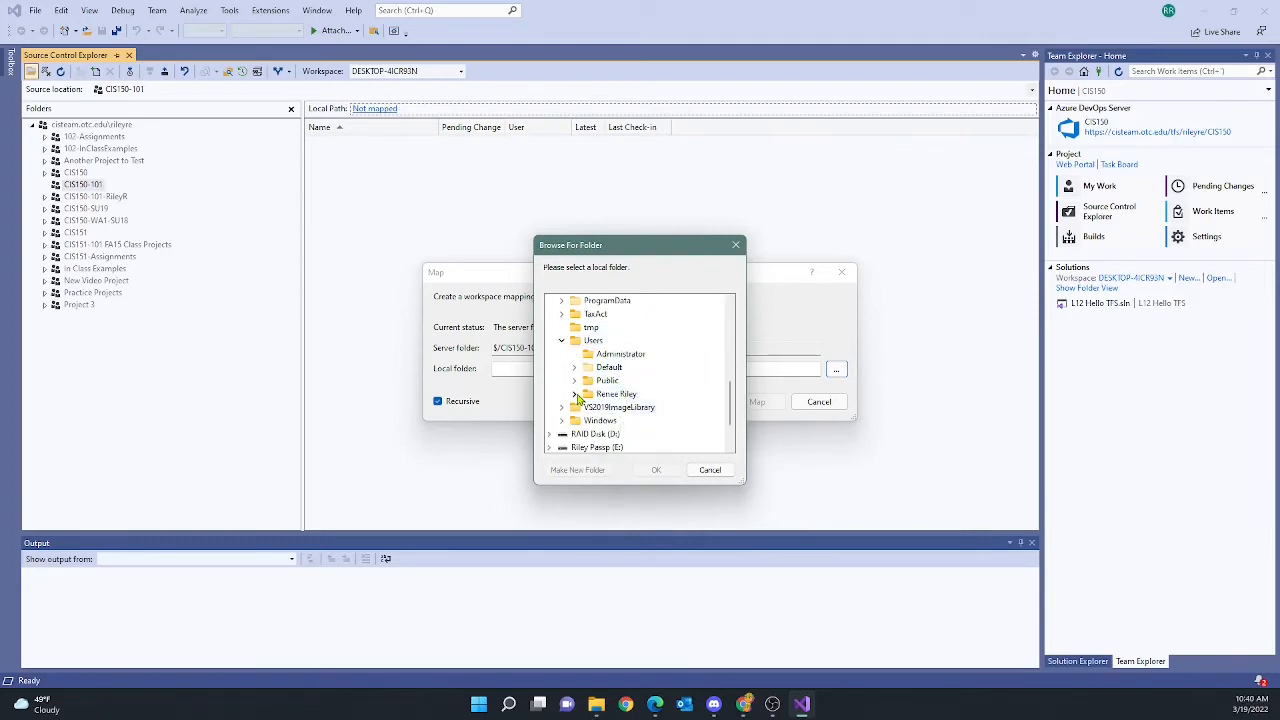
{"action": "left_click", "coordinate": [575, 395]}
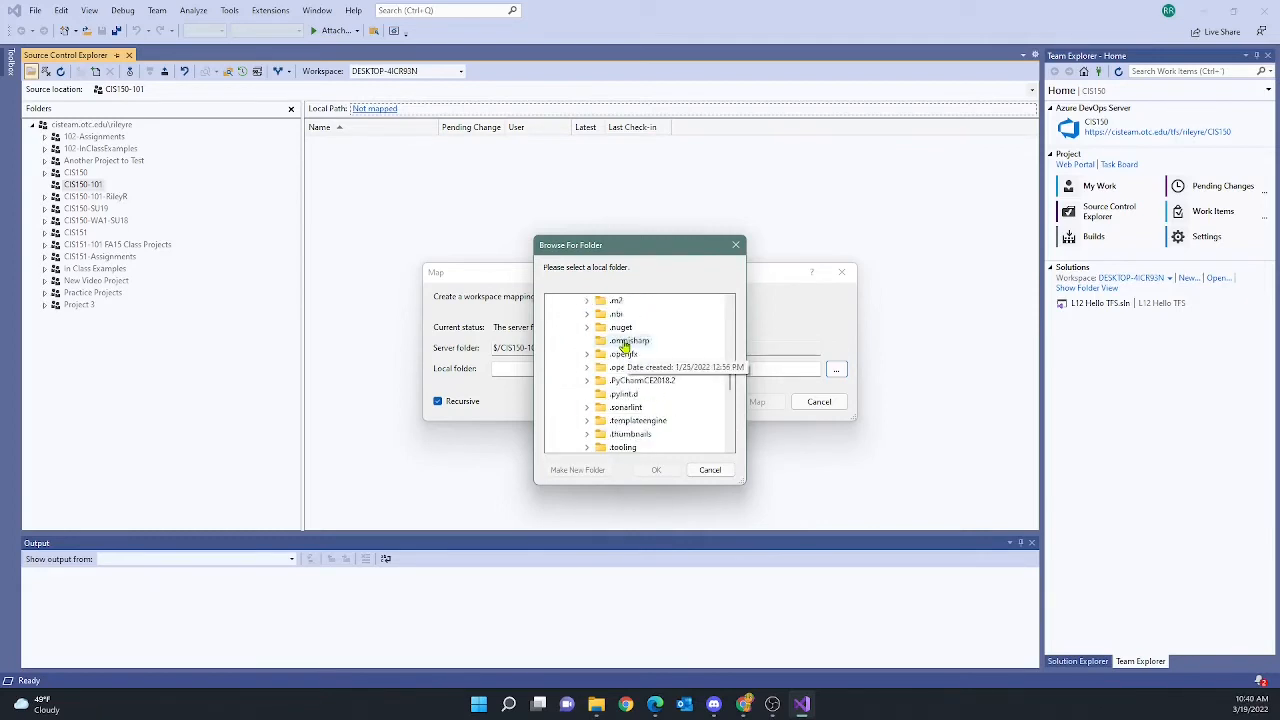
{"action": "scroll", "coordinate": [626, 360], "scroll_direction": "down", "scroll_amount": 5}
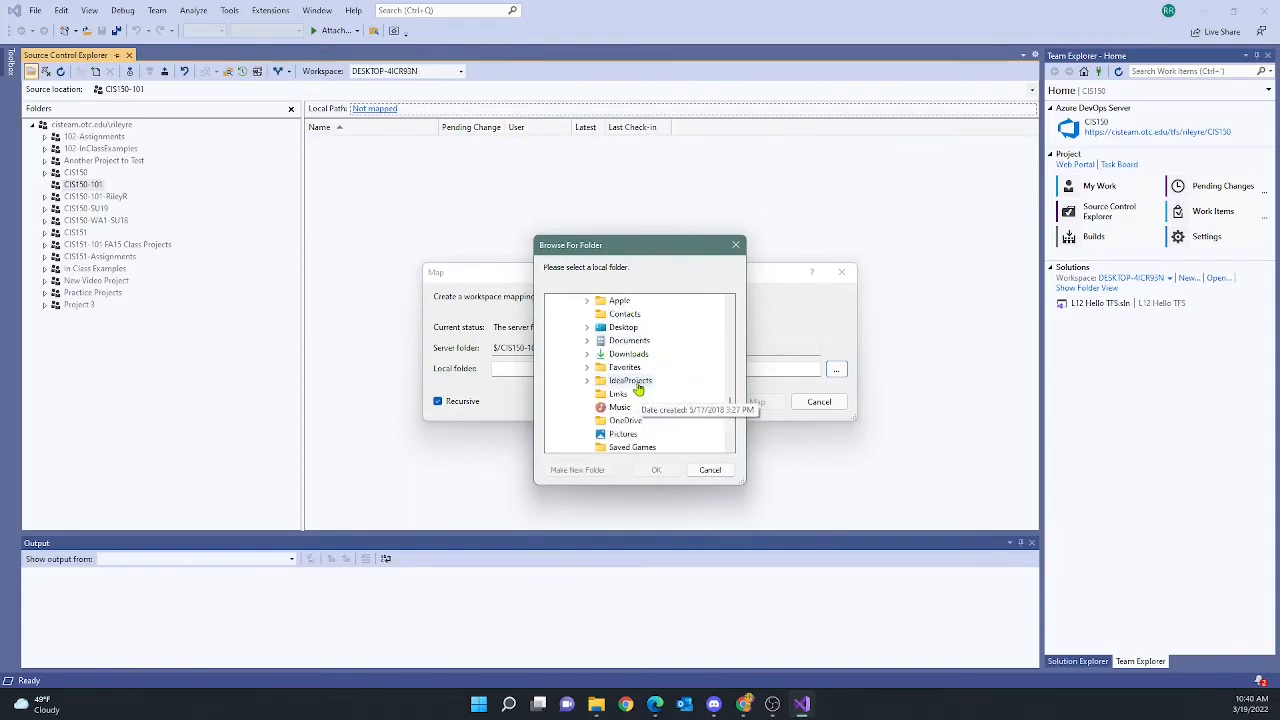
{"action": "scroll", "coordinate": [638, 389], "scroll_direction": "down", "scroll_amount": 1}
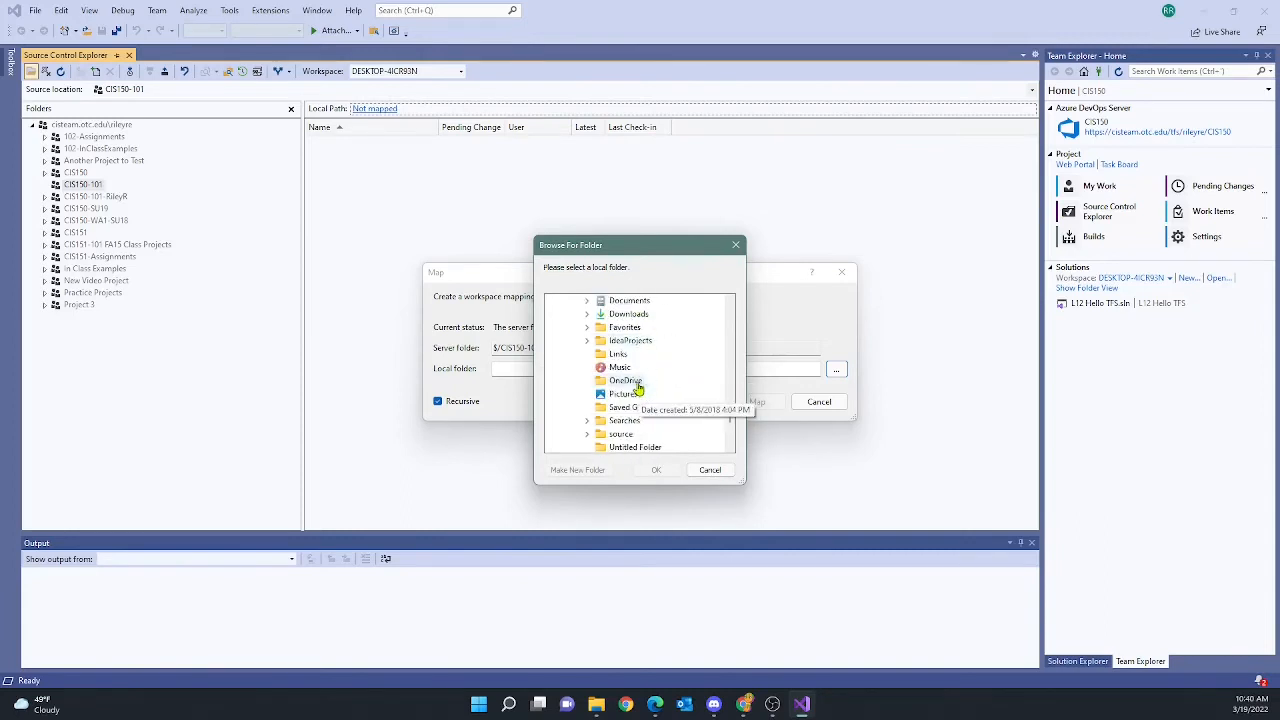
{"action": "left_click", "coordinate": [596, 435]}
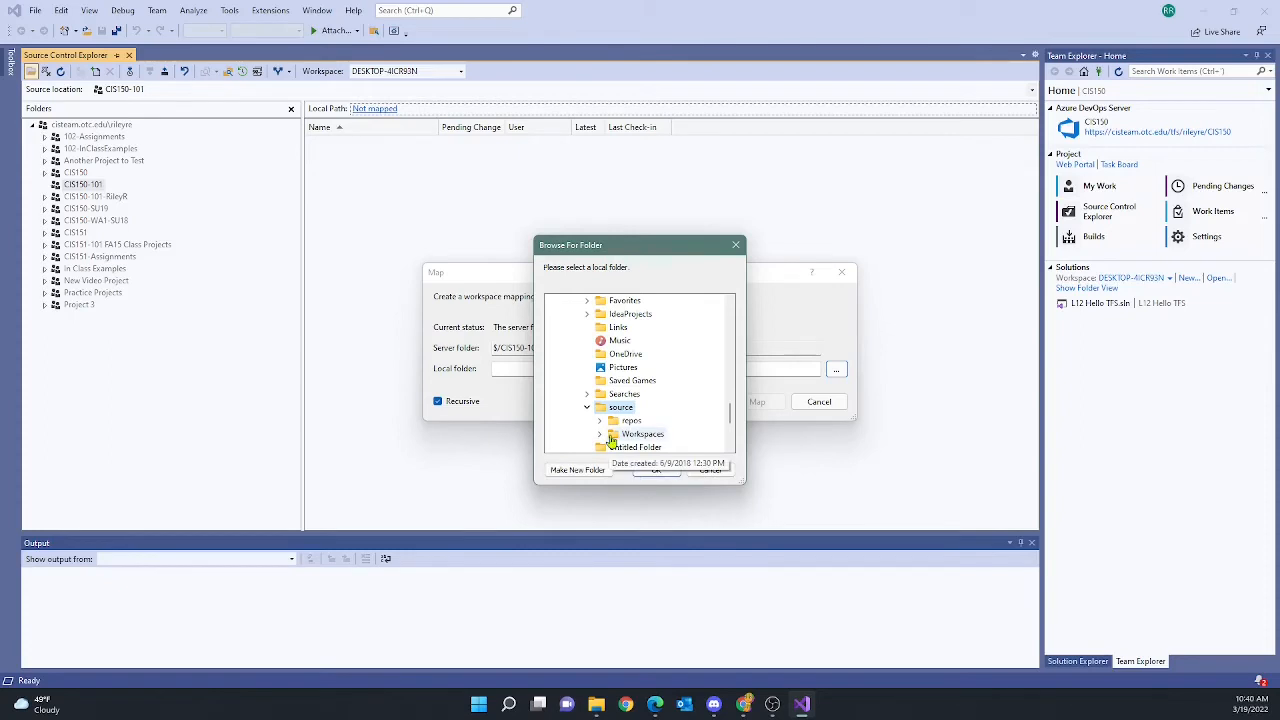
{"action": "left_click", "coordinate": [622, 436]}
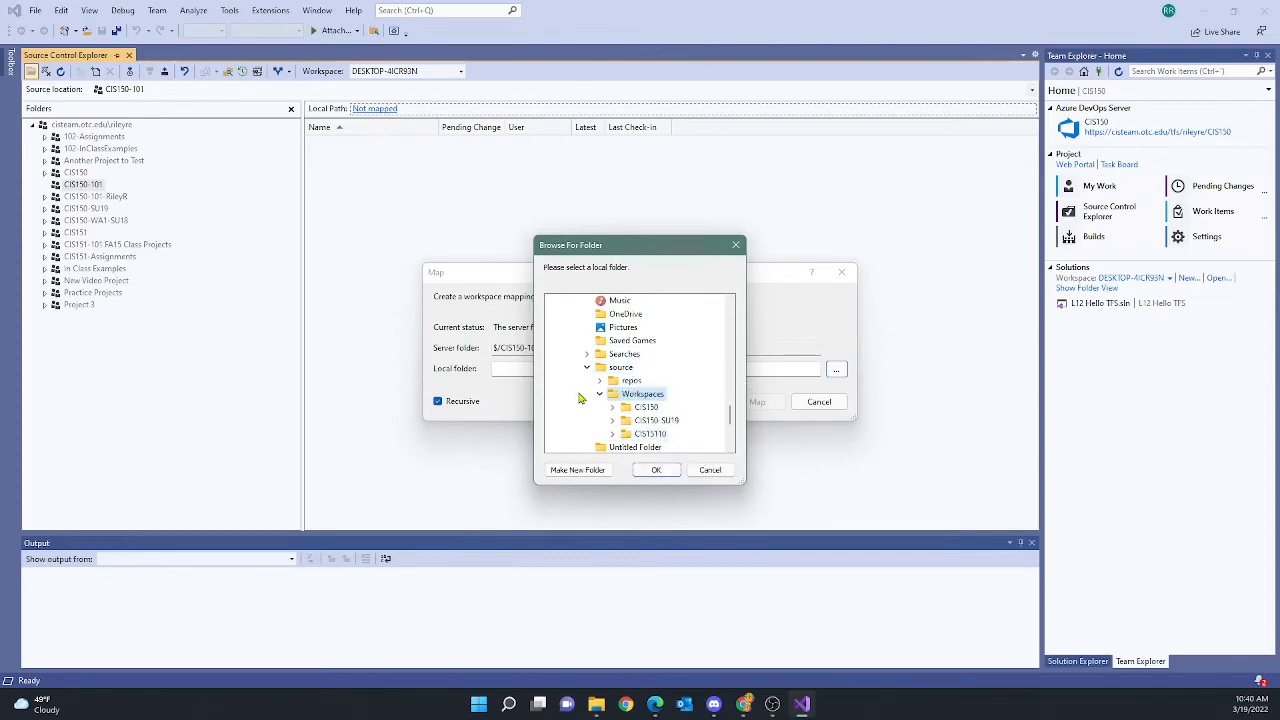
Create a new CIS150-101 folder in Workspaces and accept it as the local folder
{"action": "left_click", "coordinate": [582, 474]}
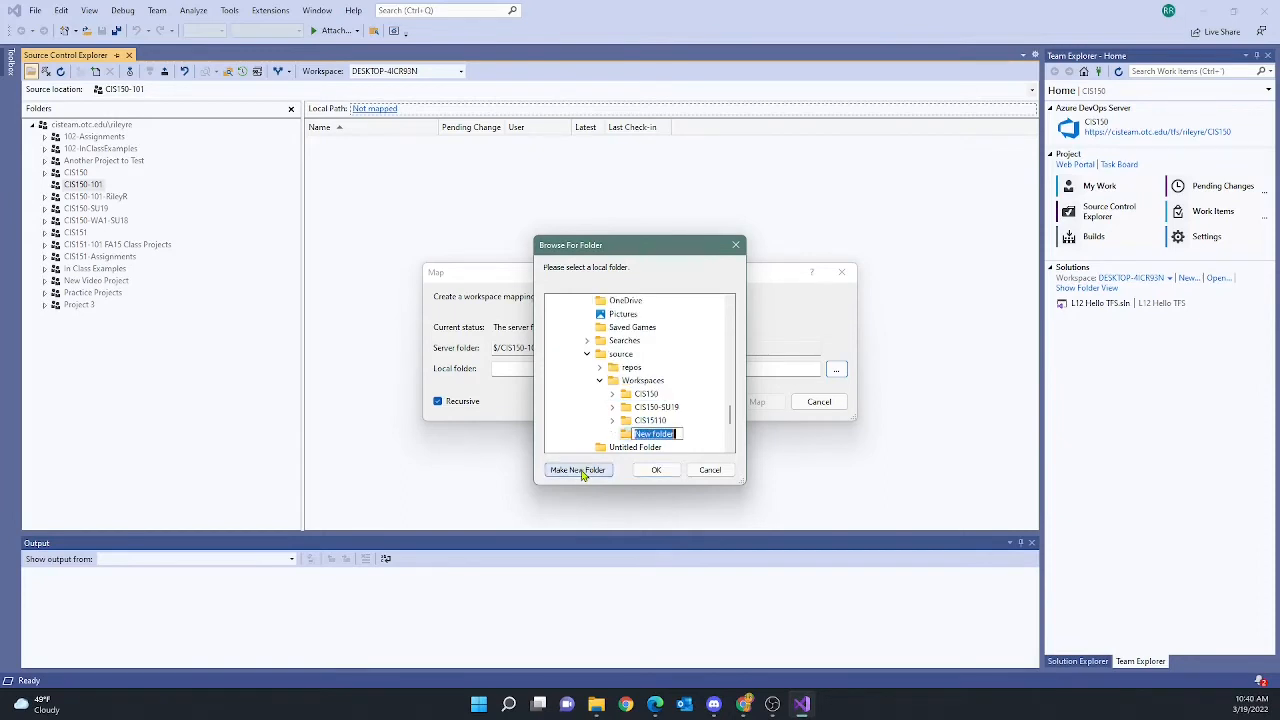
{"action": "type", "text": "CIS150-101"}
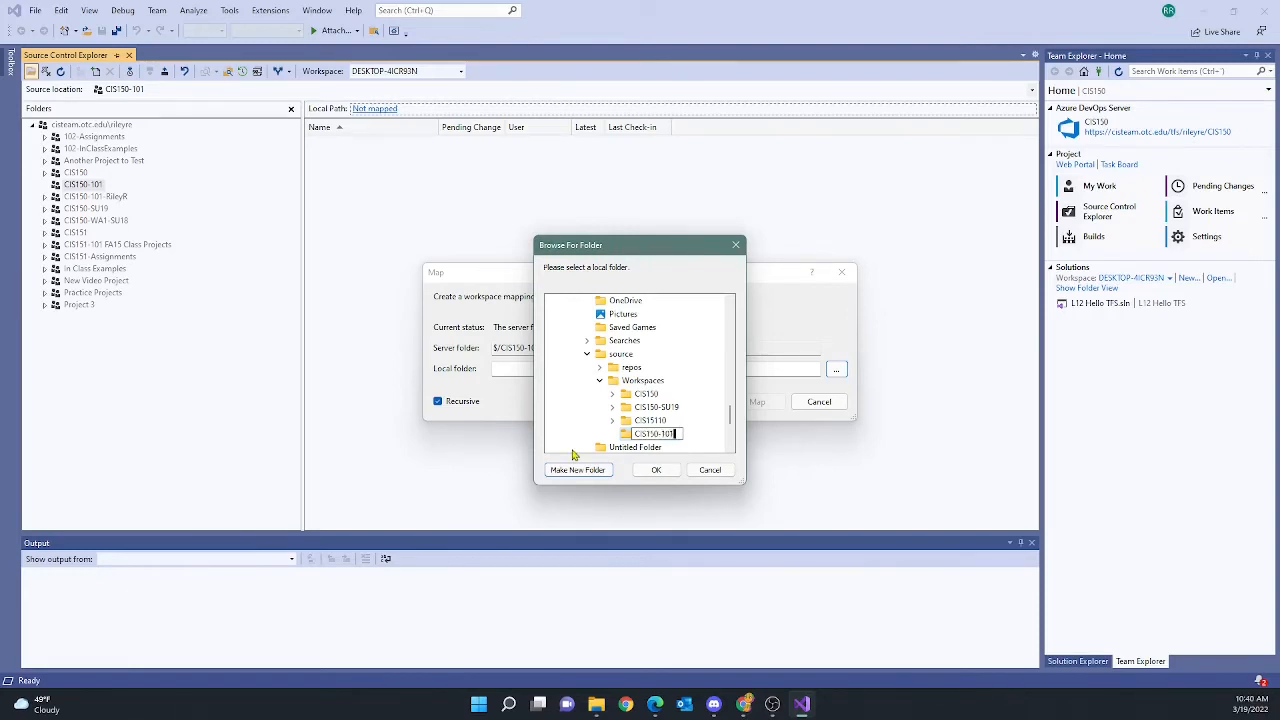
{"action": "key", "text": "Escape"}
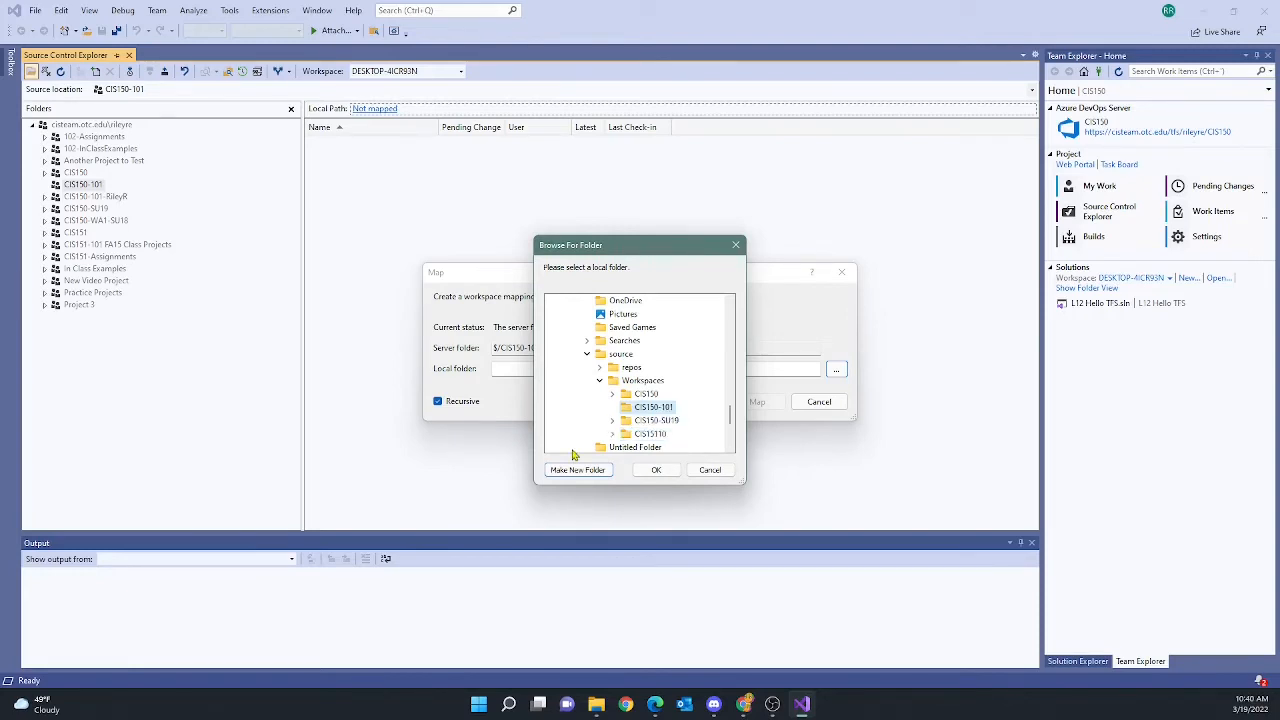
{"action": "left_click", "coordinate": [656, 470]}
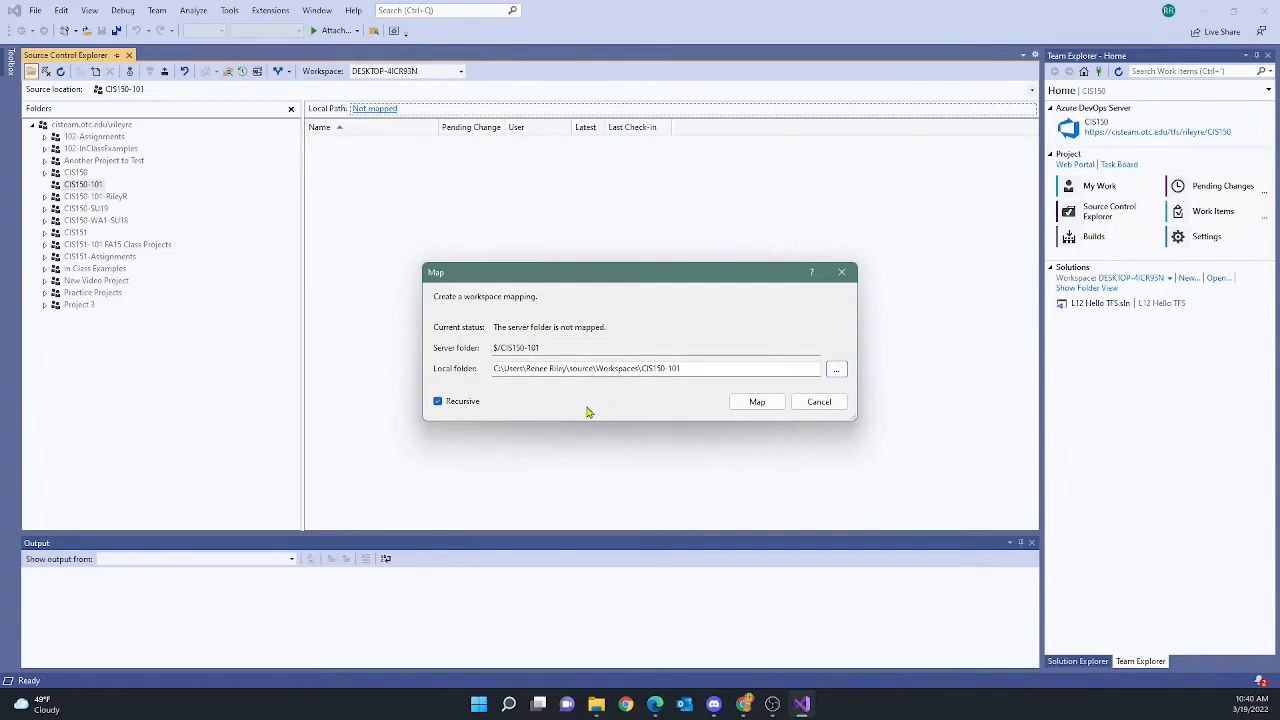
Map $/CIS150-101 to the local Workspaces\CIS150-101 folder and get the latest files now
{"action": "left_click", "coordinate": [757, 405]}
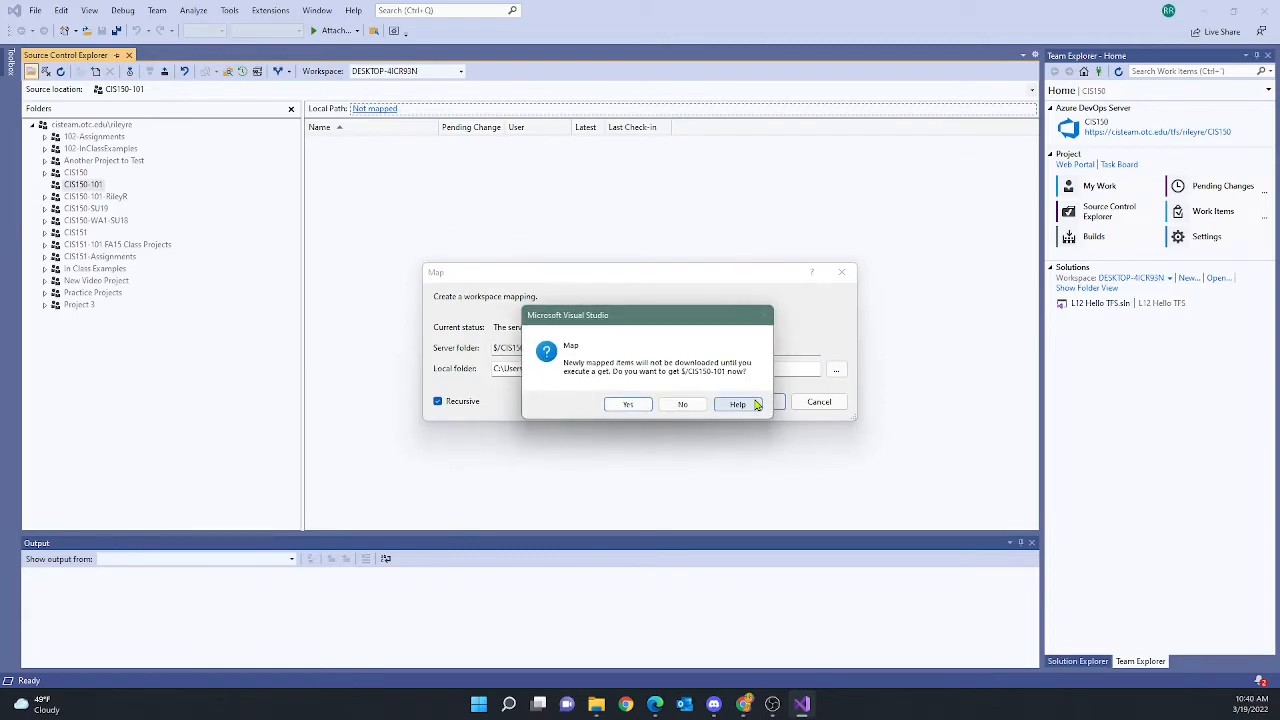
{"action": "left_click", "coordinate": [628, 404]}
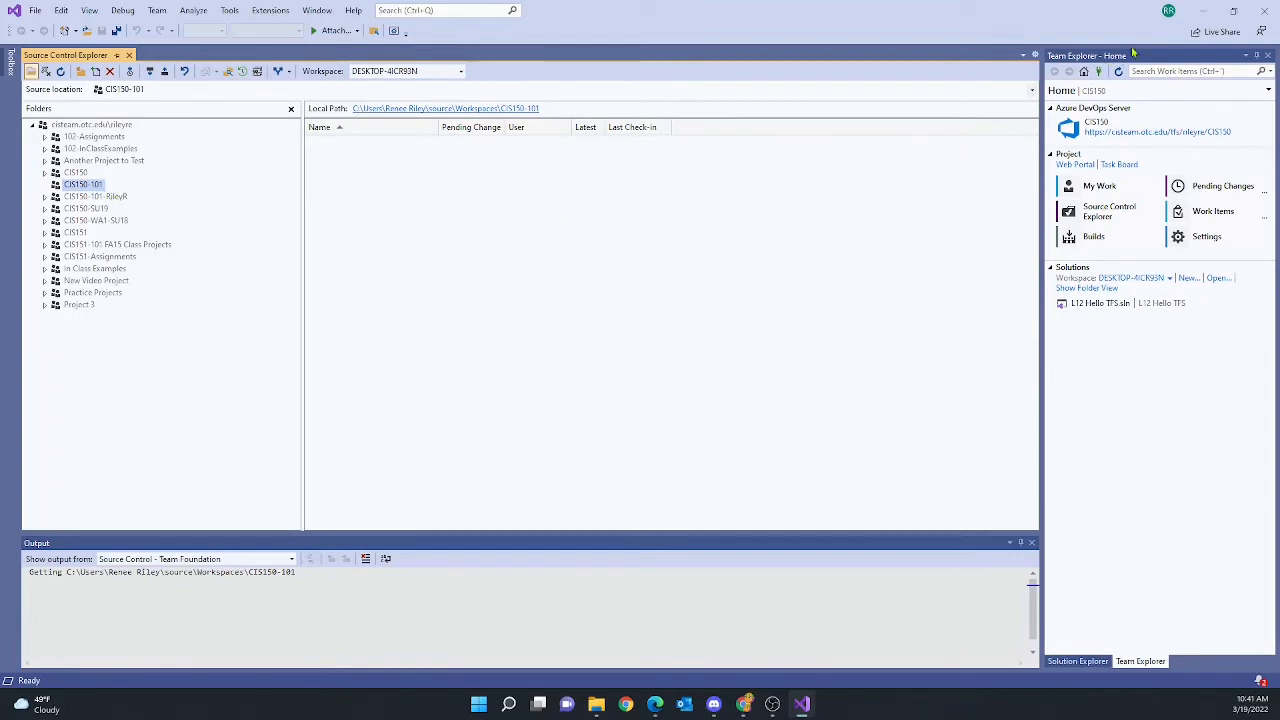
Close Visual Studio and relaunch Visual Studio 2019 from a Start search for 'visu', continuing without code
{"action": "left_click", "coordinate": [1268, 12]}
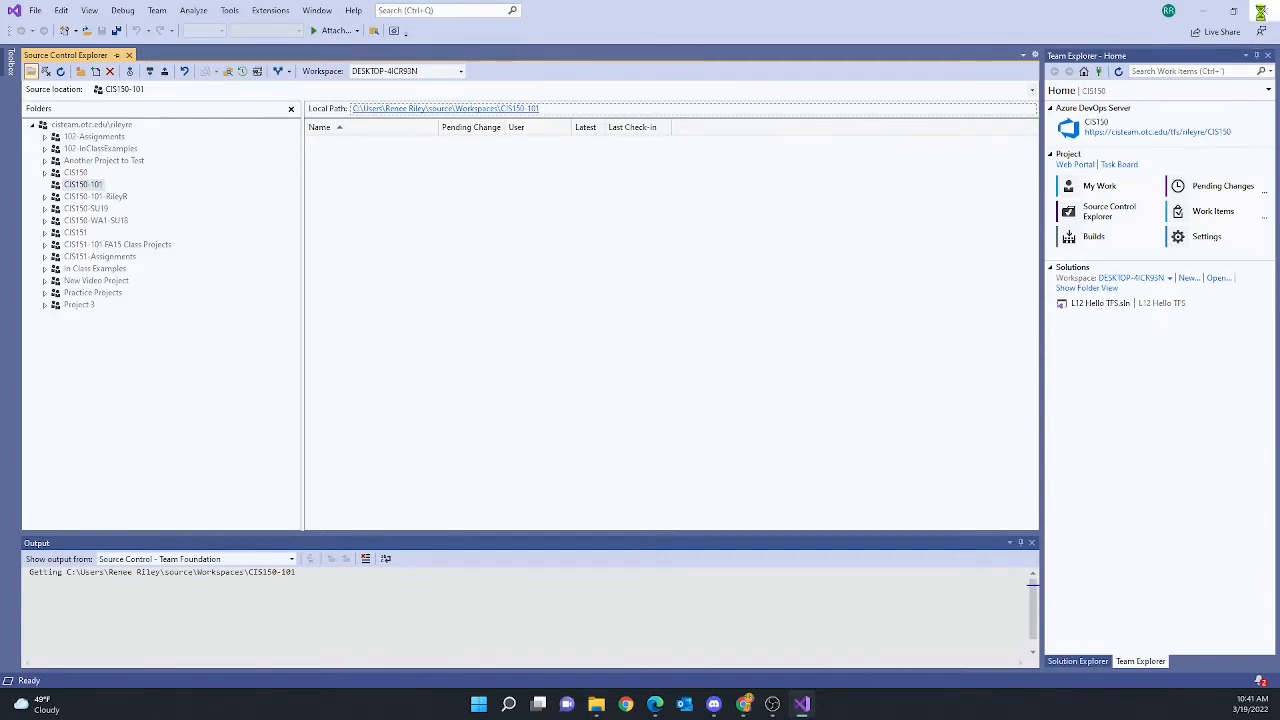
{"action": "left_click", "coordinate": [493, 704]}
{"action": "type", "text": "visu"}
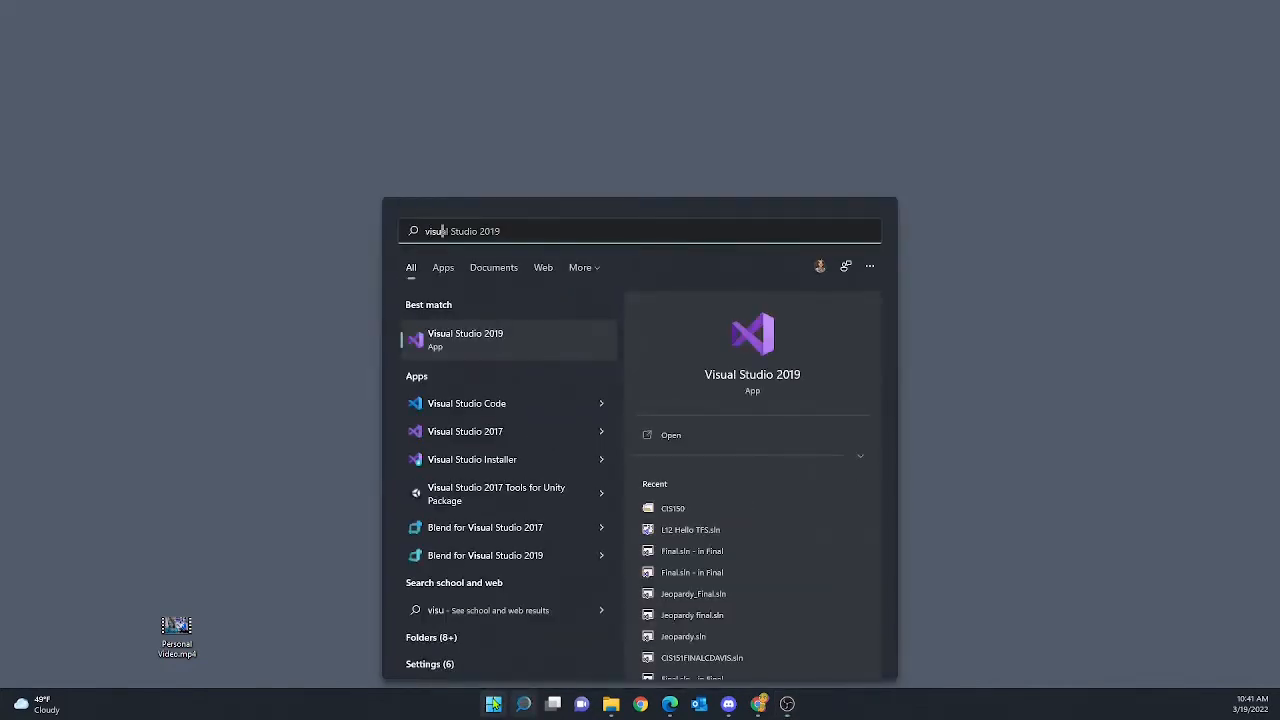
{"action": "left_click", "coordinate": [463, 339]}
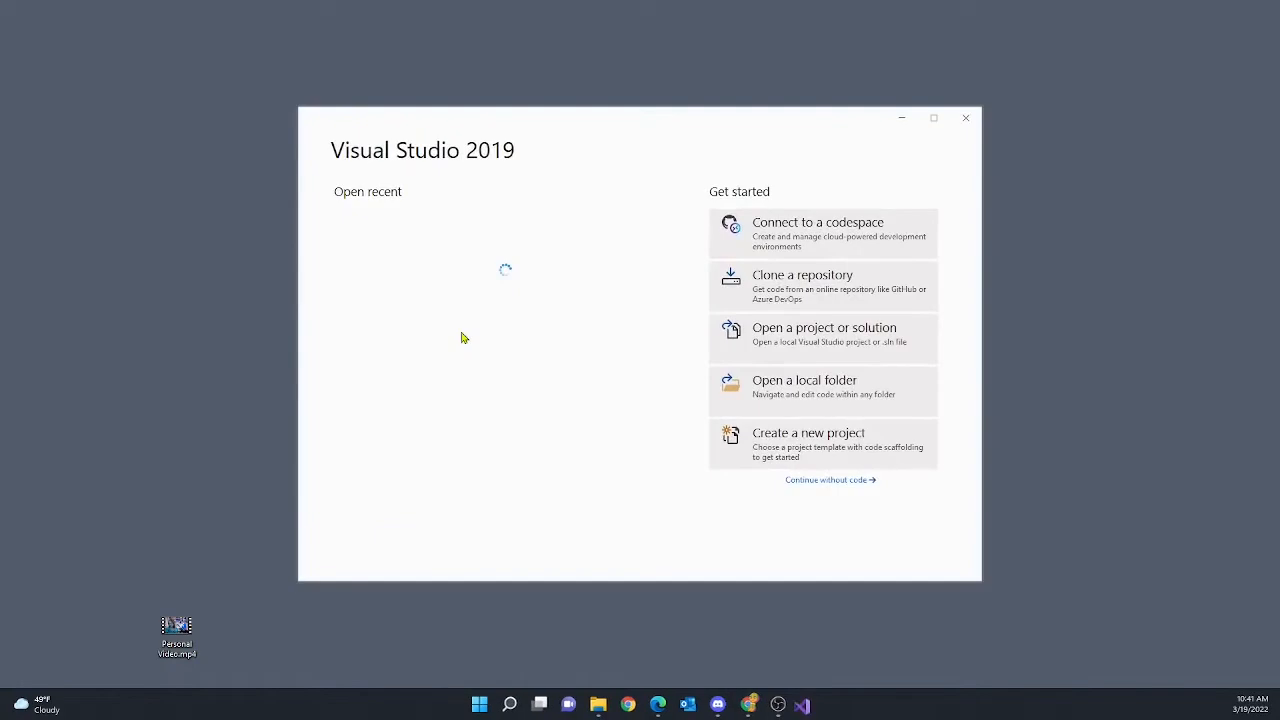
{"action": "left_click", "coordinate": [839, 481]}
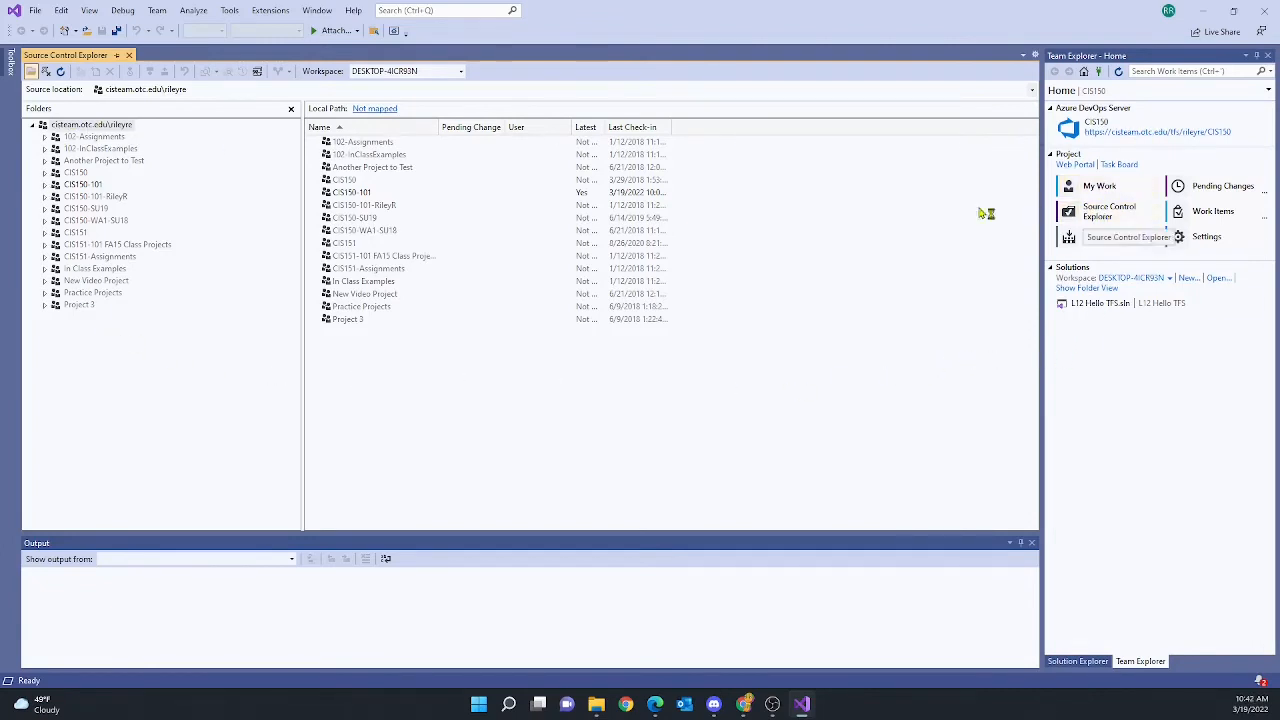
Select the CIS150-101 server folder in Source Control Explorer, then choose File > New > Project
{"action": "left_click", "coordinate": [54, 185]}
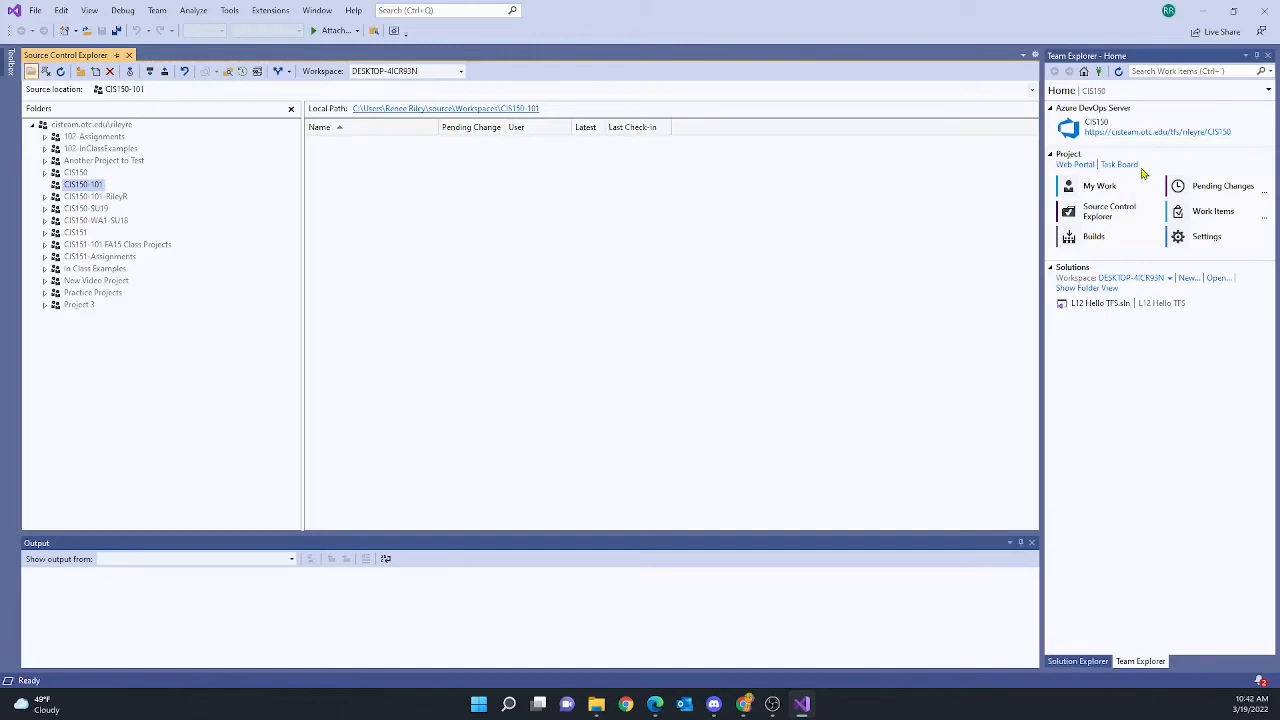
{"action": "left_click", "coordinate": [35, 12]}
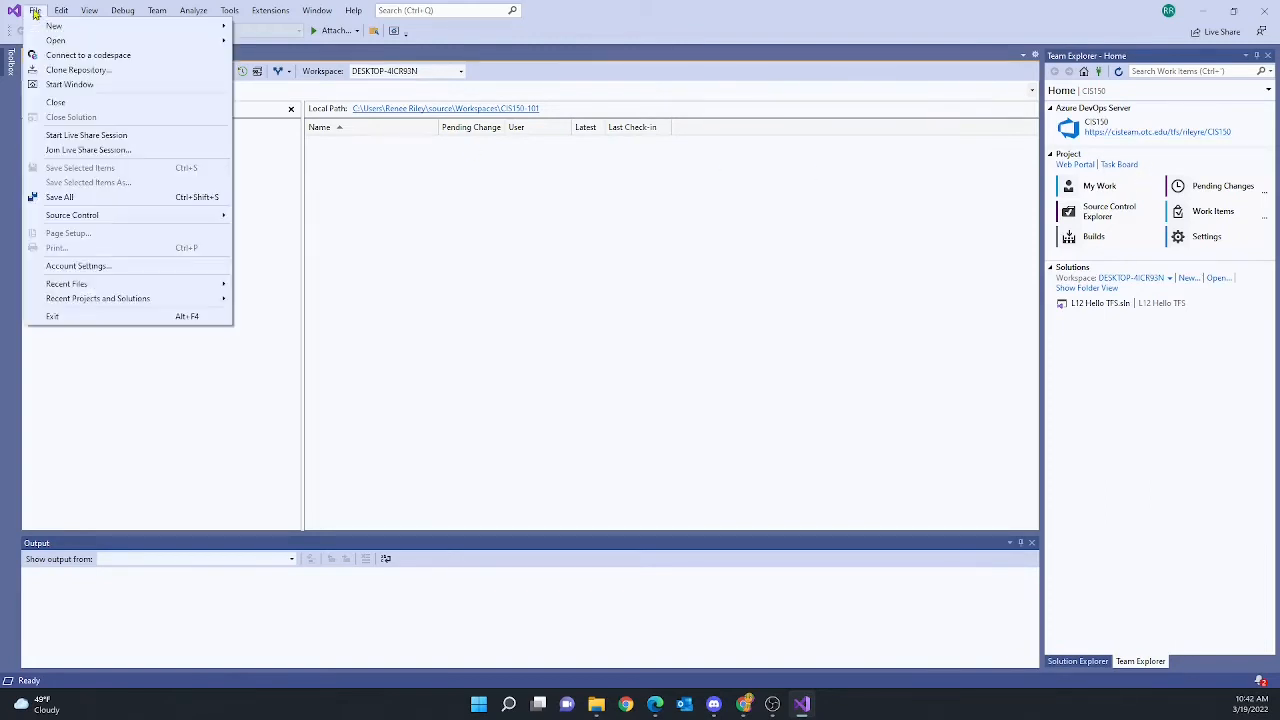
{"action": "mouse_move", "coordinate": [55, 27]}
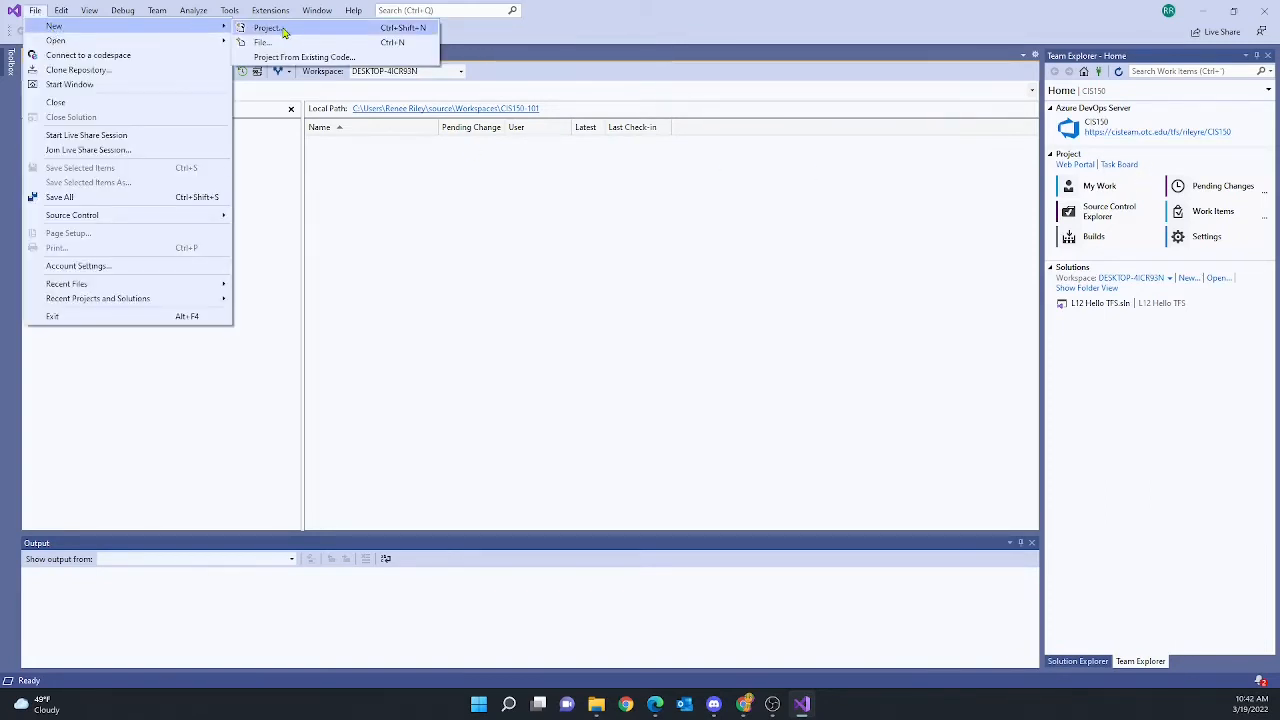
{"action": "left_click", "coordinate": [245, 27]}
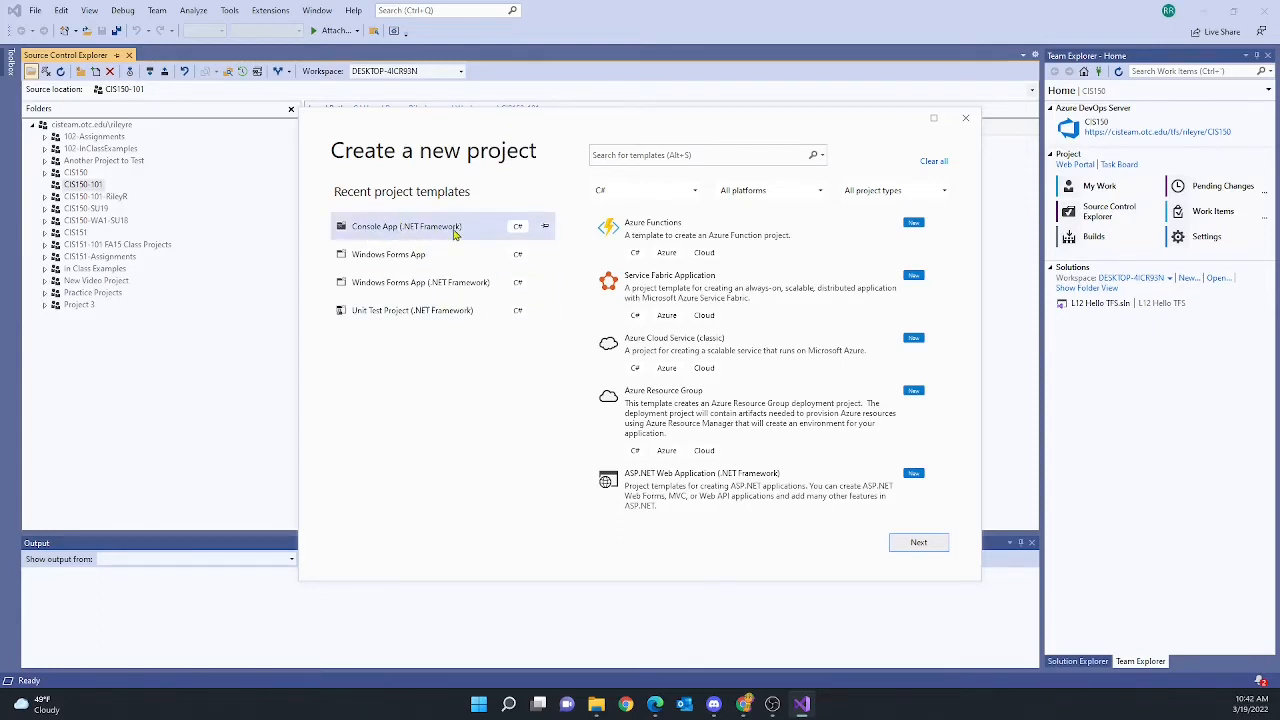
Search templates for 'console', pick Console App (.NET Framework), and move on to configuration
{"action": "left_click", "coordinate": [636, 151]}
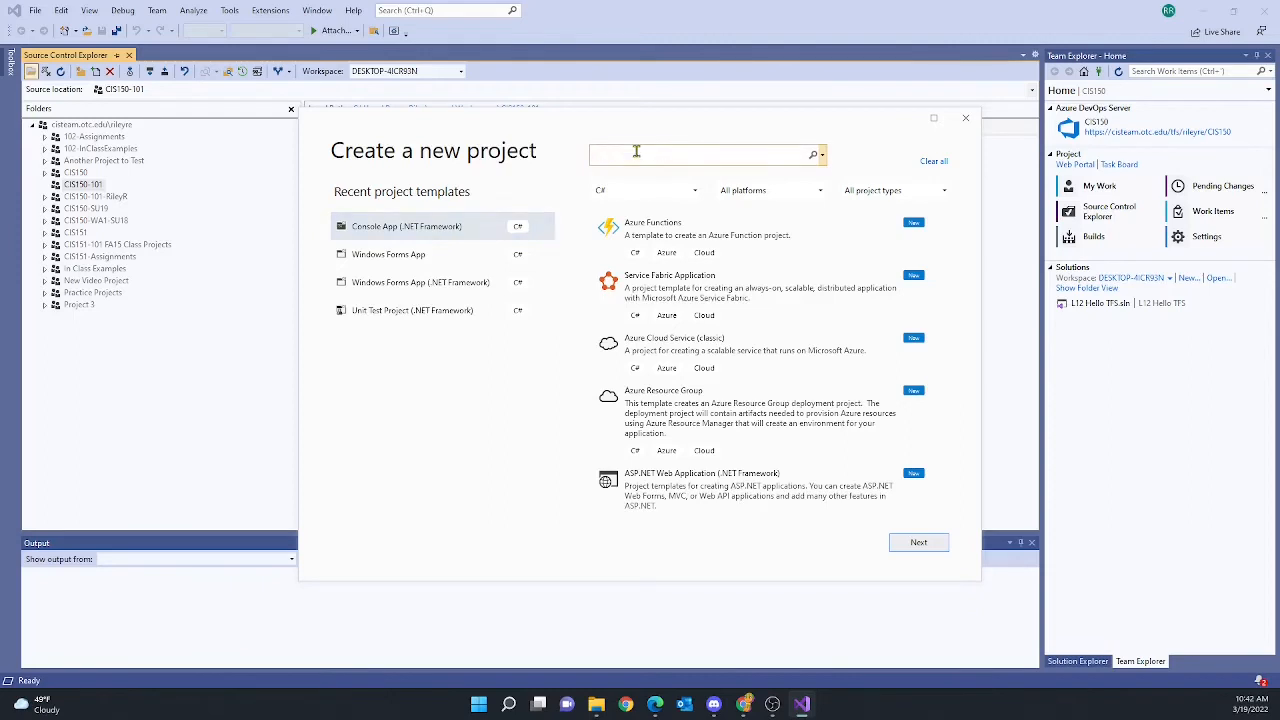
{"action": "type", "text": "console"}
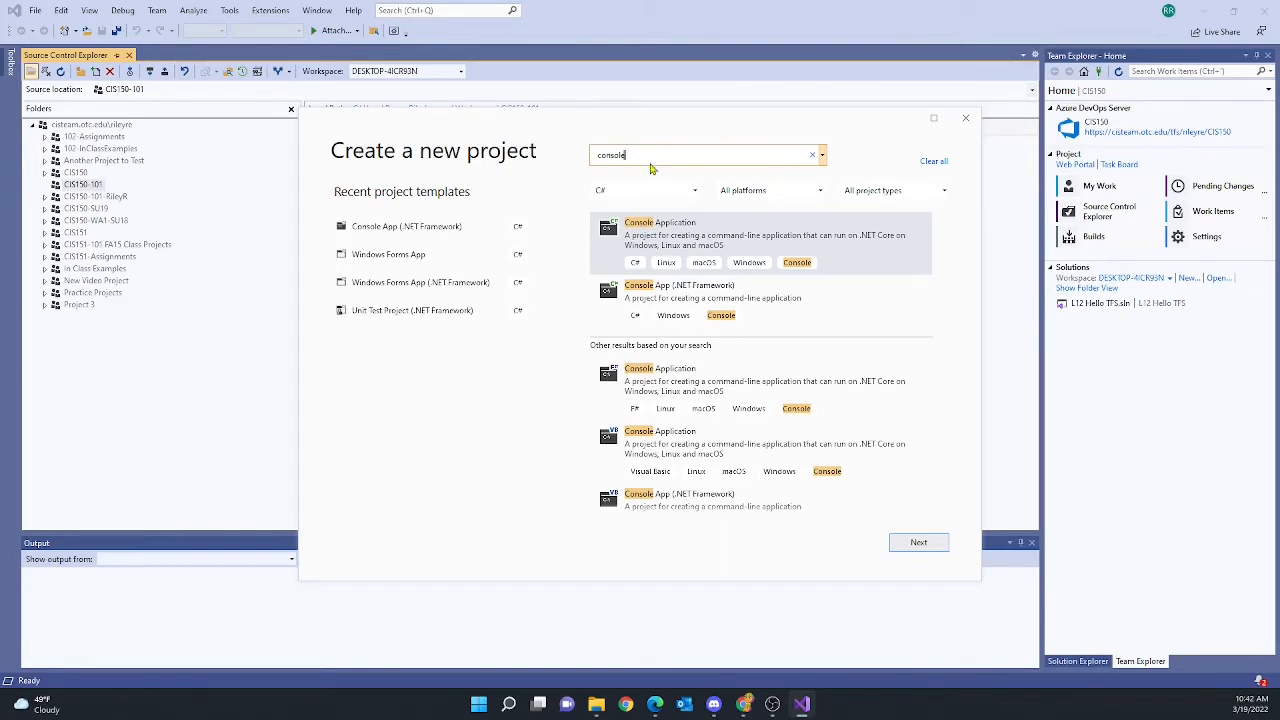
{"action": "left_click", "coordinate": [760, 315]}
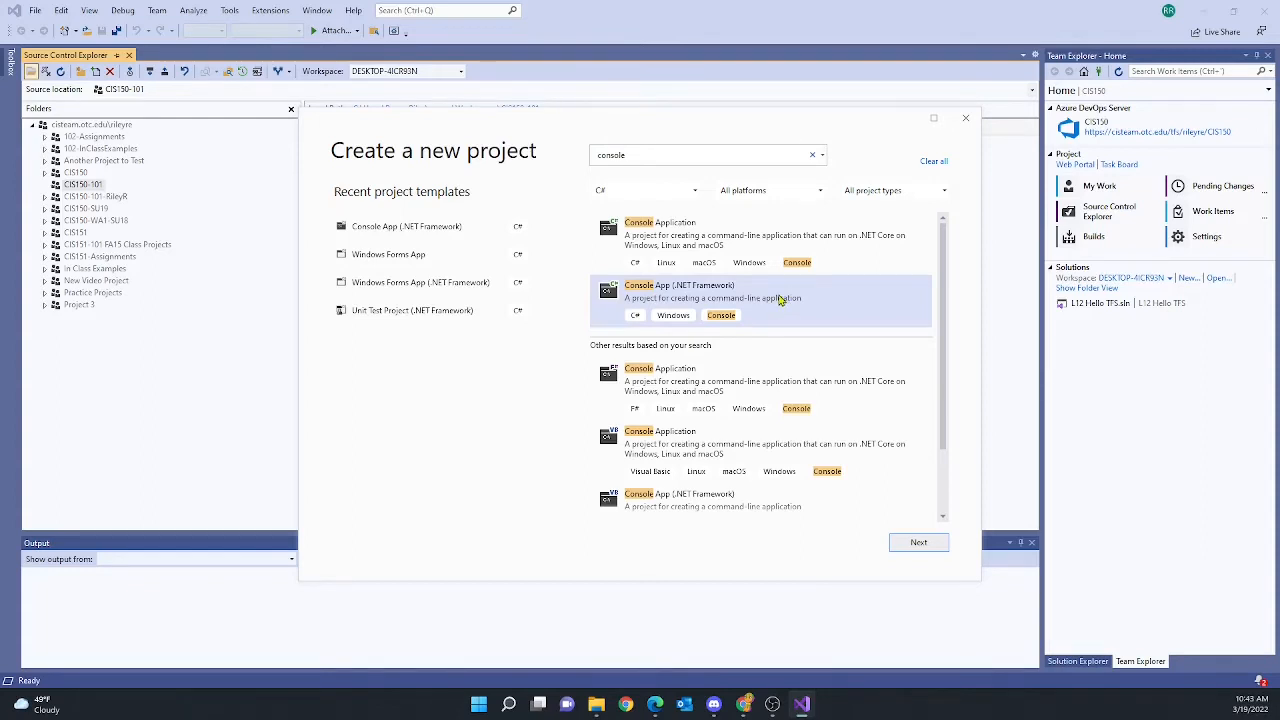
{"action": "left_click", "coordinate": [918, 544]}
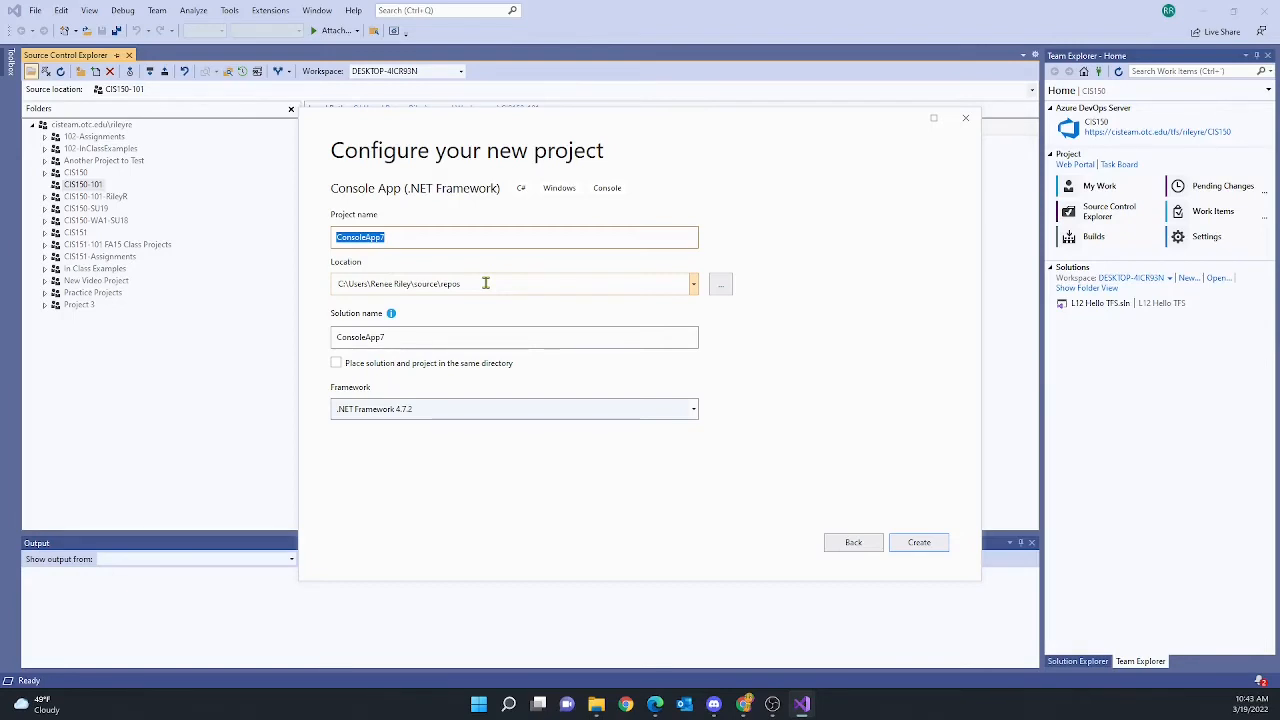
Name the new console project TestConsoleApp and create it
{"action": "type", "text": "TestConsoleApp"}
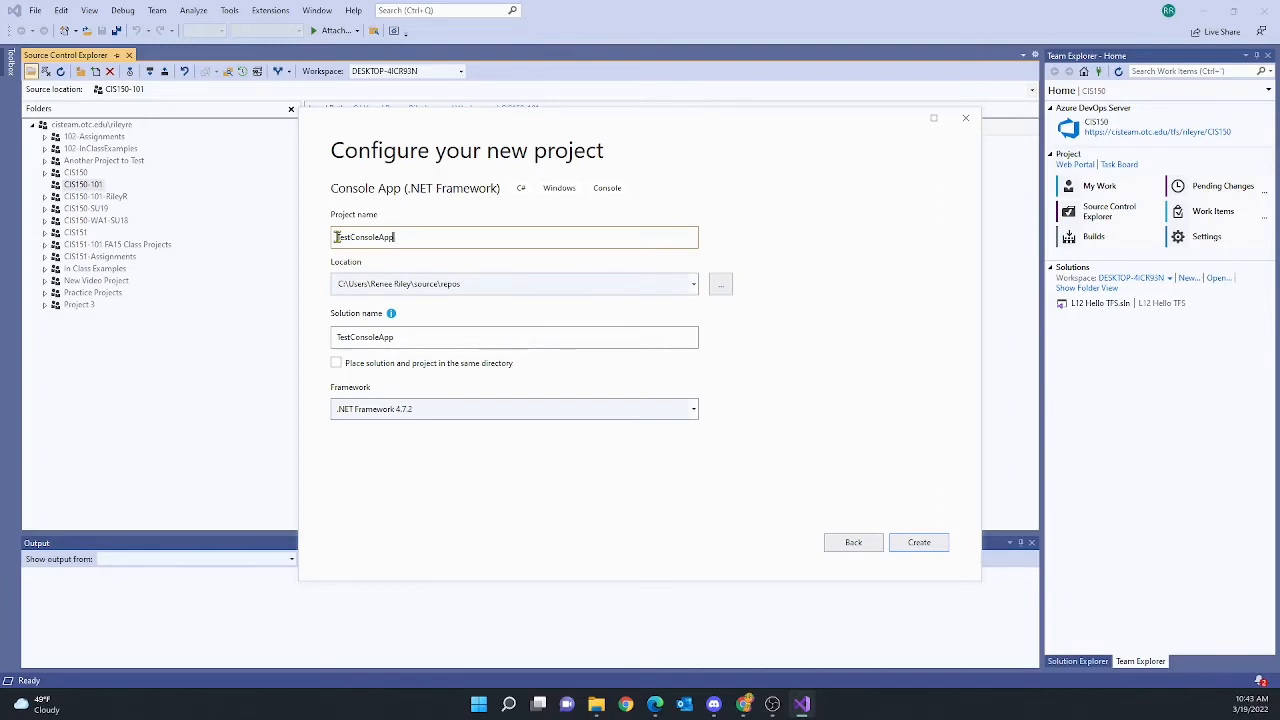
{"action": "left_click", "coordinate": [918, 547]}
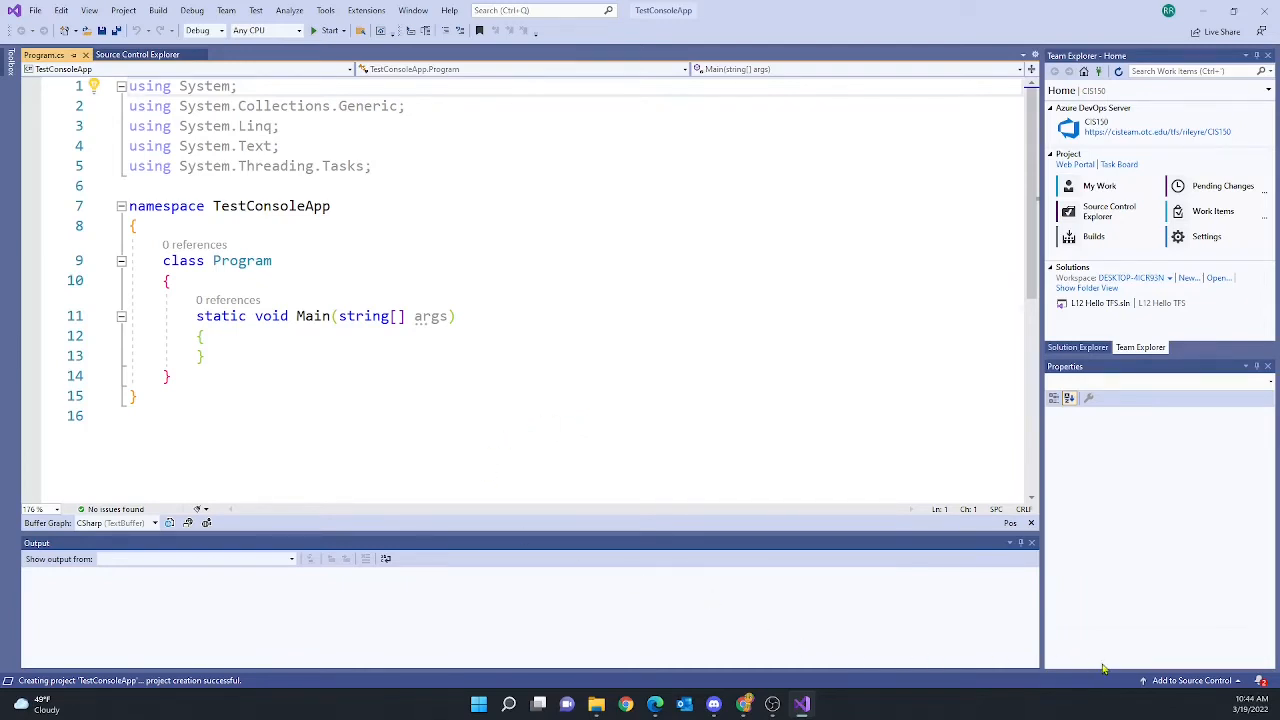
Choose File > Source Control > Add Solution to Source Control for the TestConsoleApp solution
{"action": "left_click", "coordinate": [1165, 681]}
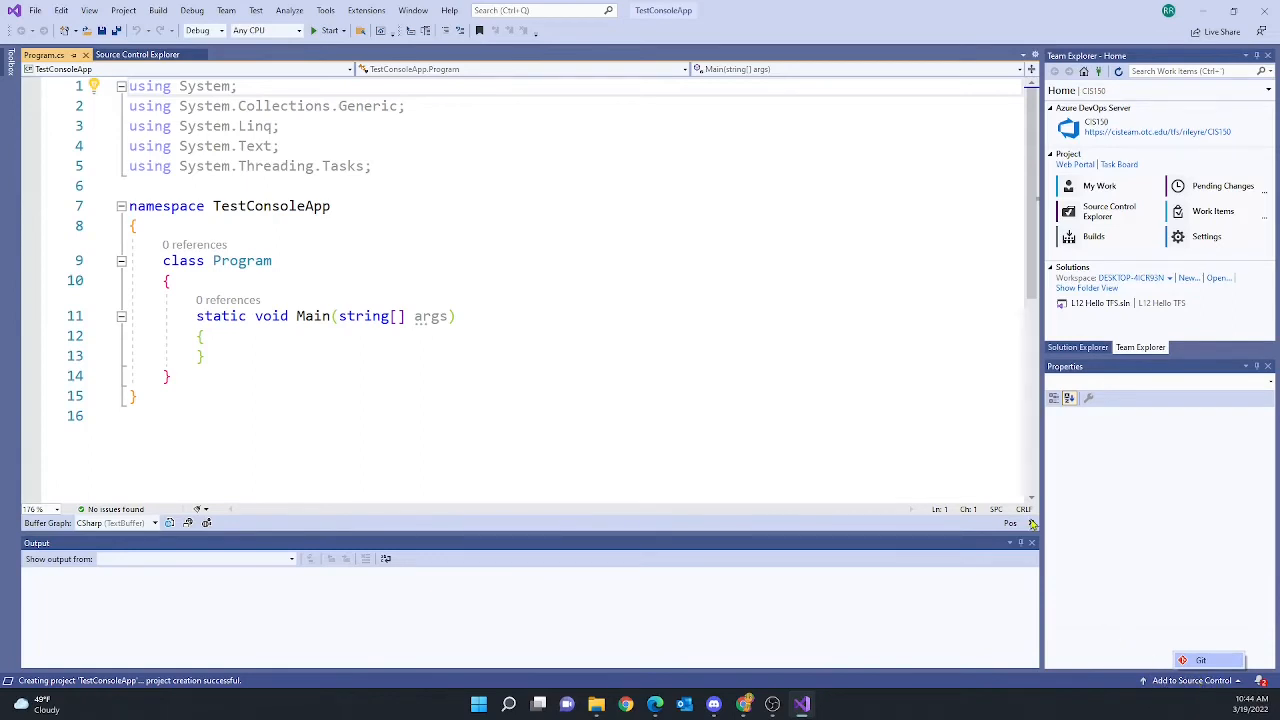
{"action": "left_click", "coordinate": [940, 337]}
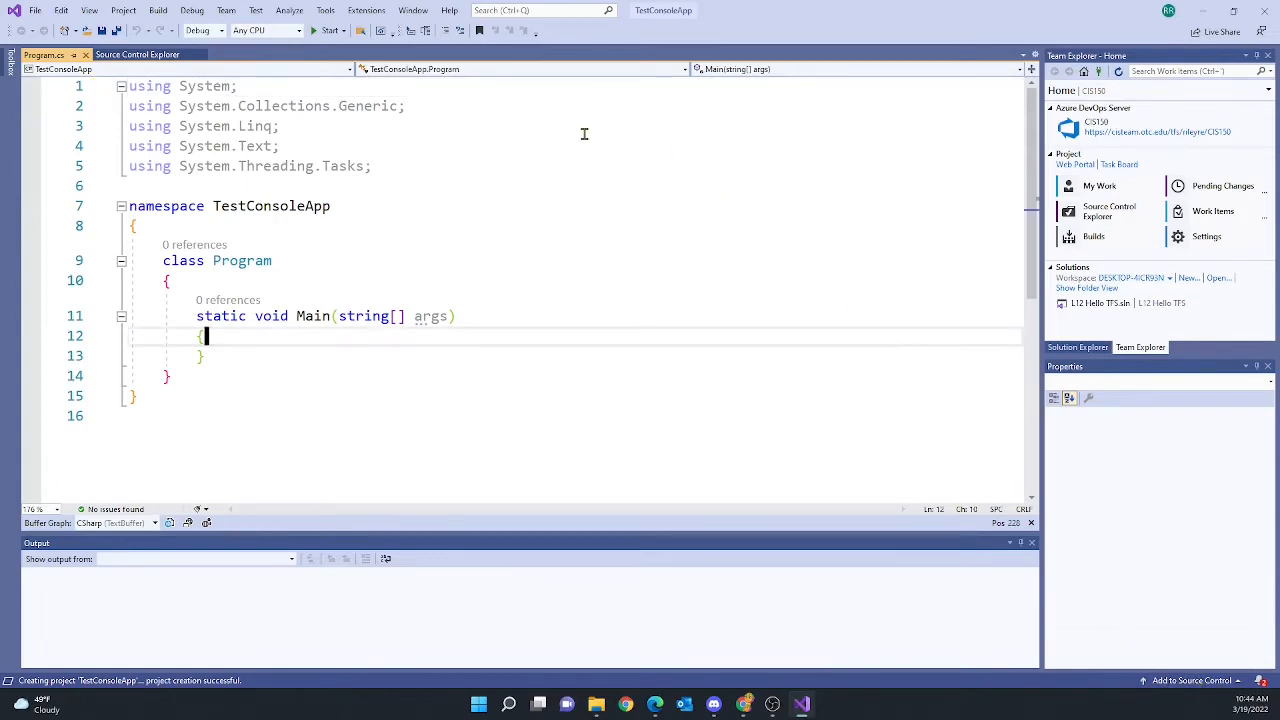
{"action": "left_click", "coordinate": [35, 11]}
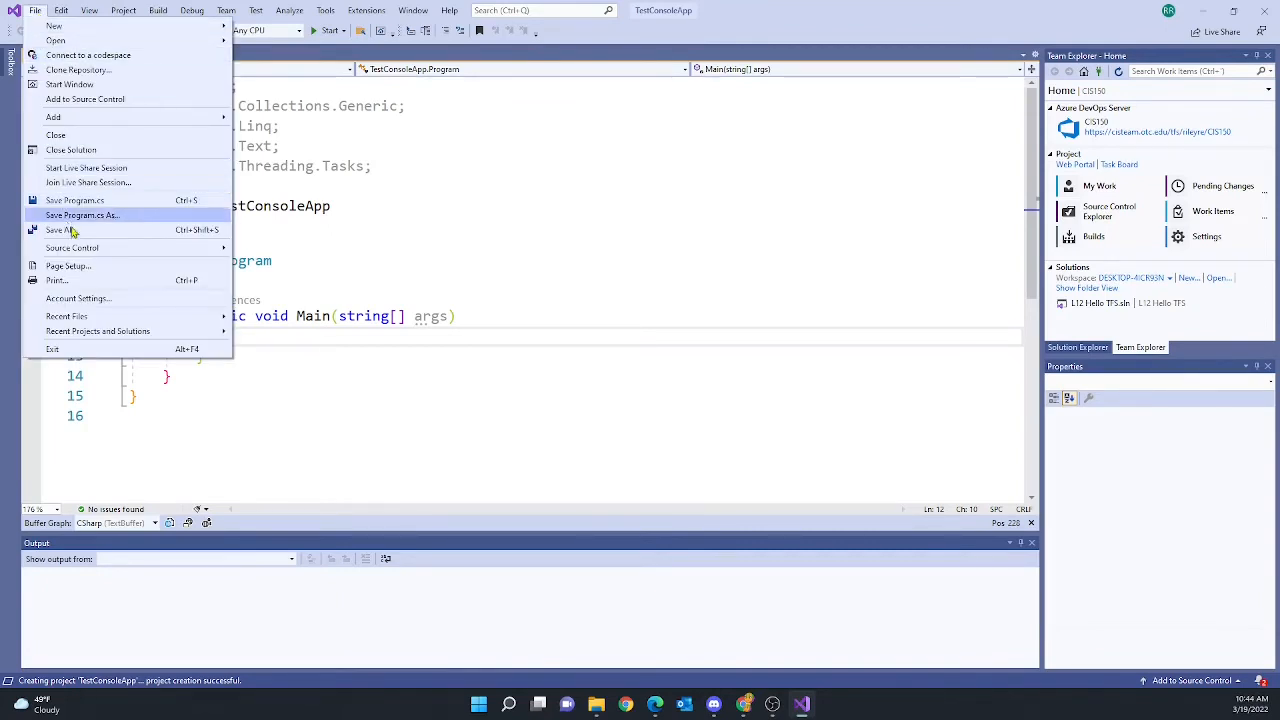
{"action": "mouse_move", "coordinate": [89, 254]}
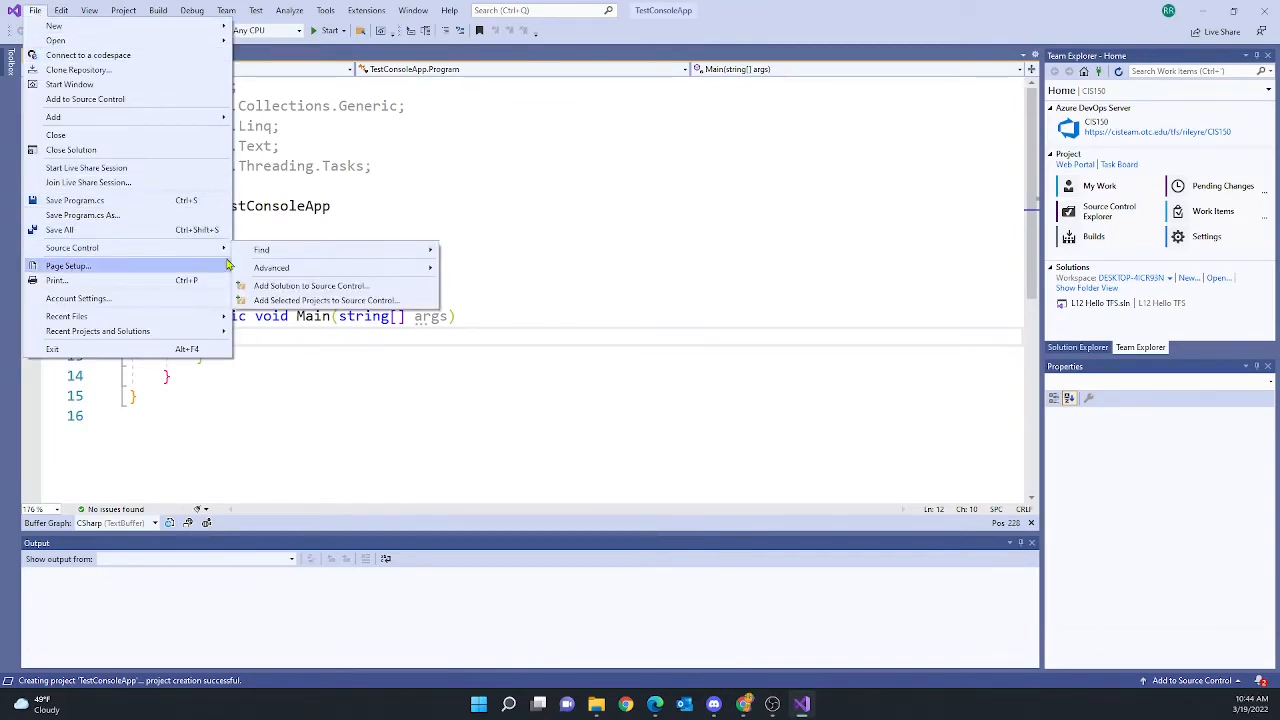
{"action": "left_click", "coordinate": [311, 288]}
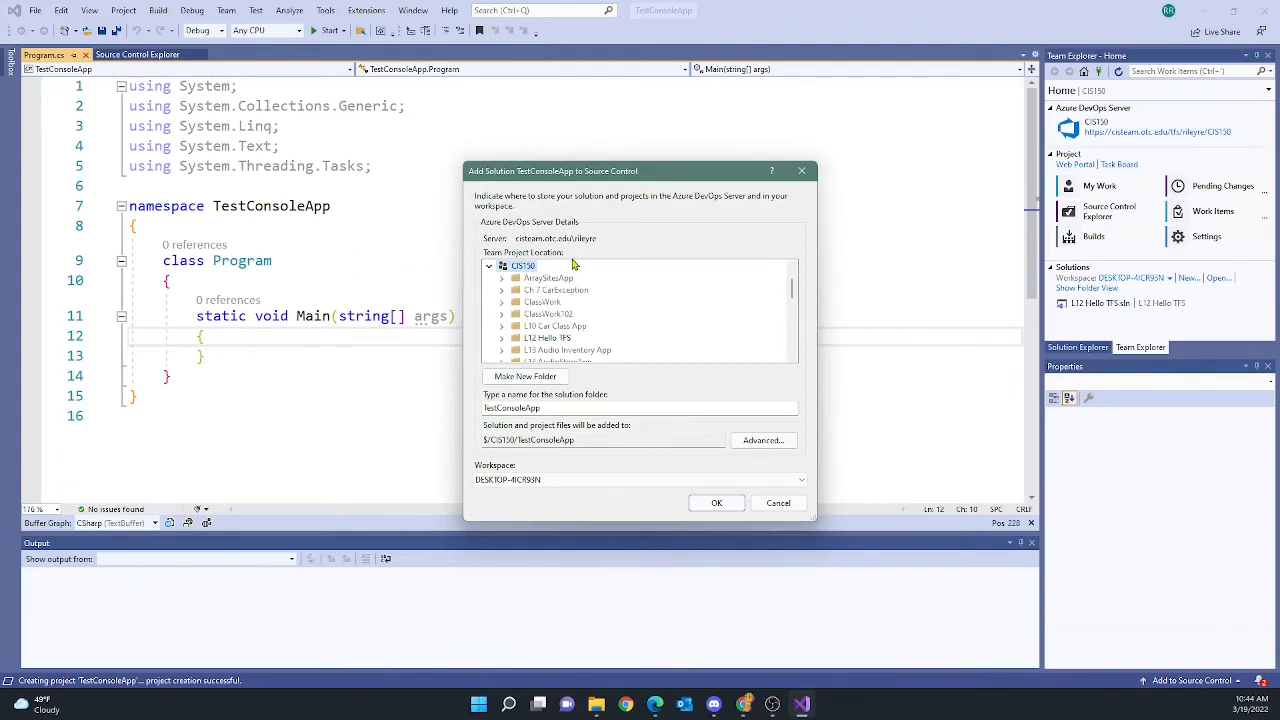
Collapse CIS150, place the TestConsoleApp solution under the CIS150-101 team project, and confirm
{"action": "left_click", "coordinate": [490, 268]}
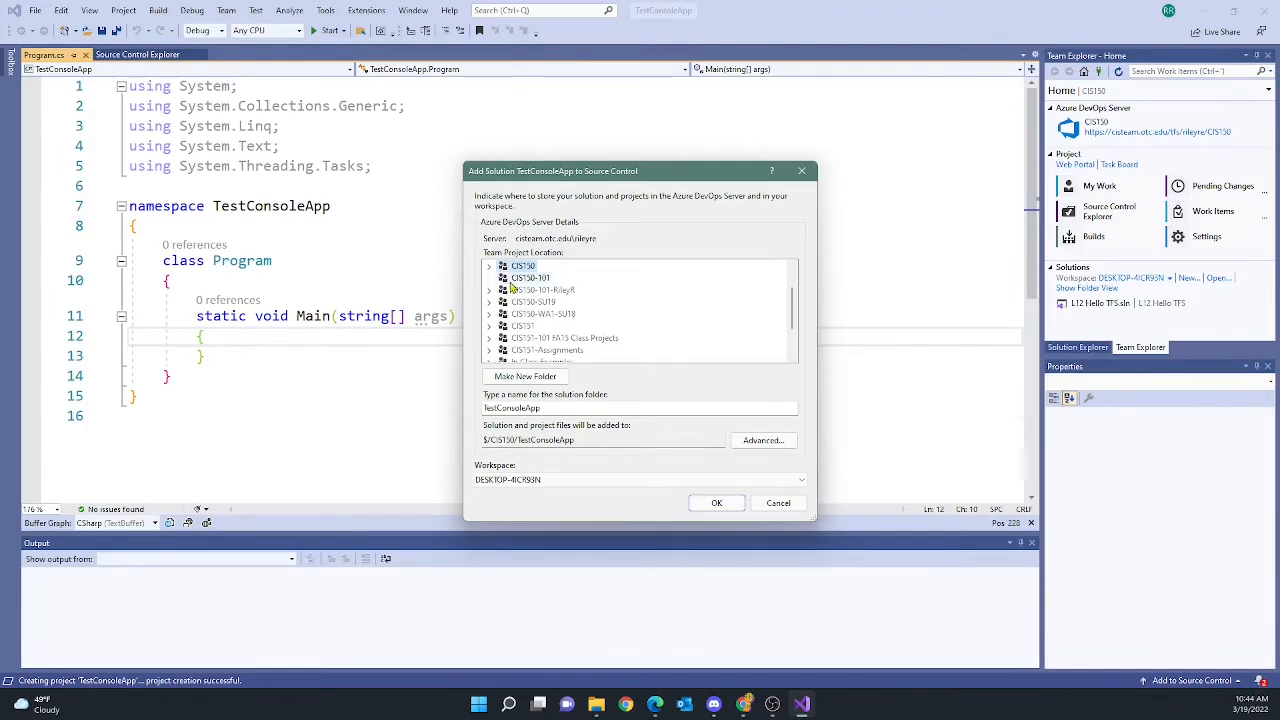
{"action": "left_click", "coordinate": [526, 280]}
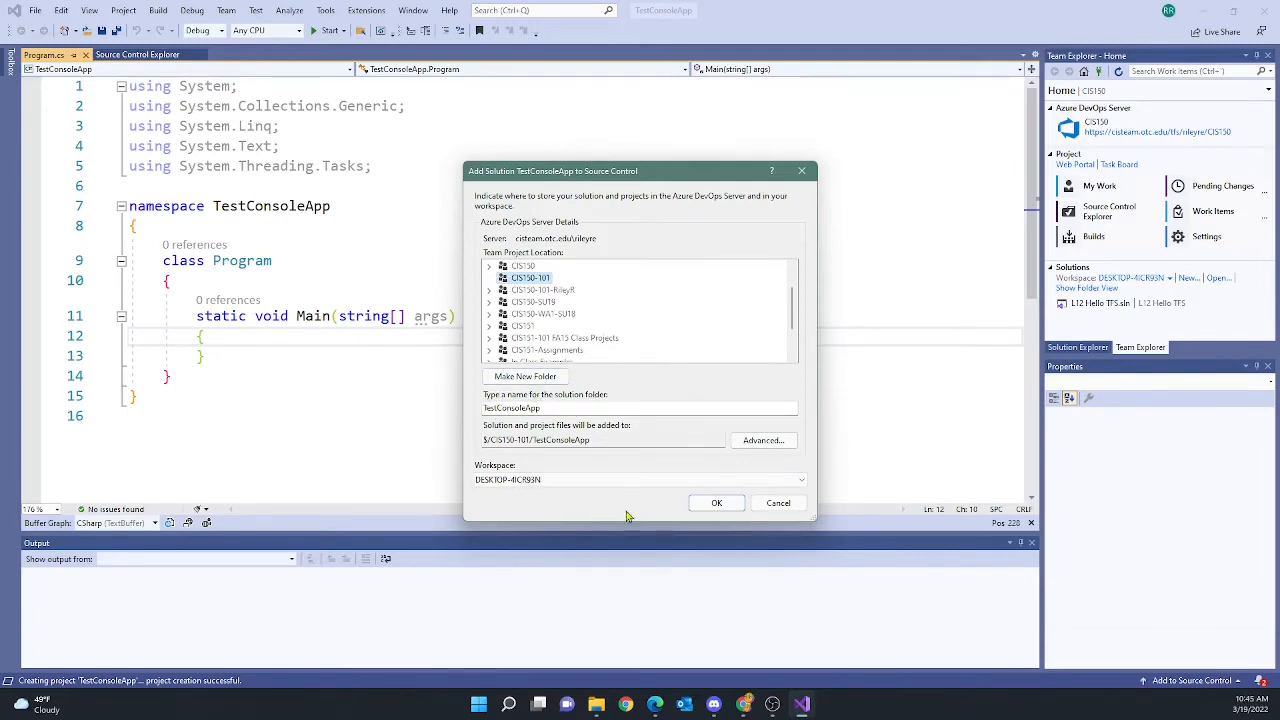
{"action": "left_click", "coordinate": [725, 506]}
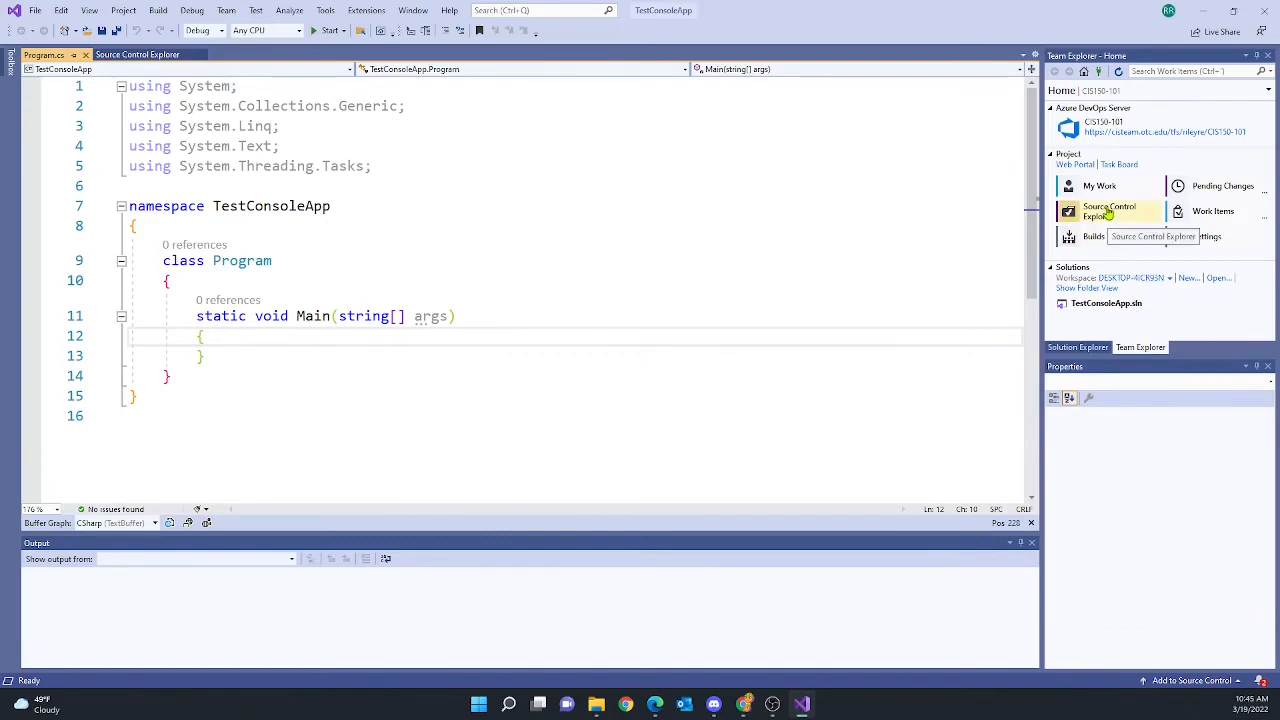
{"action": "left_click", "coordinate": [158, 56]}
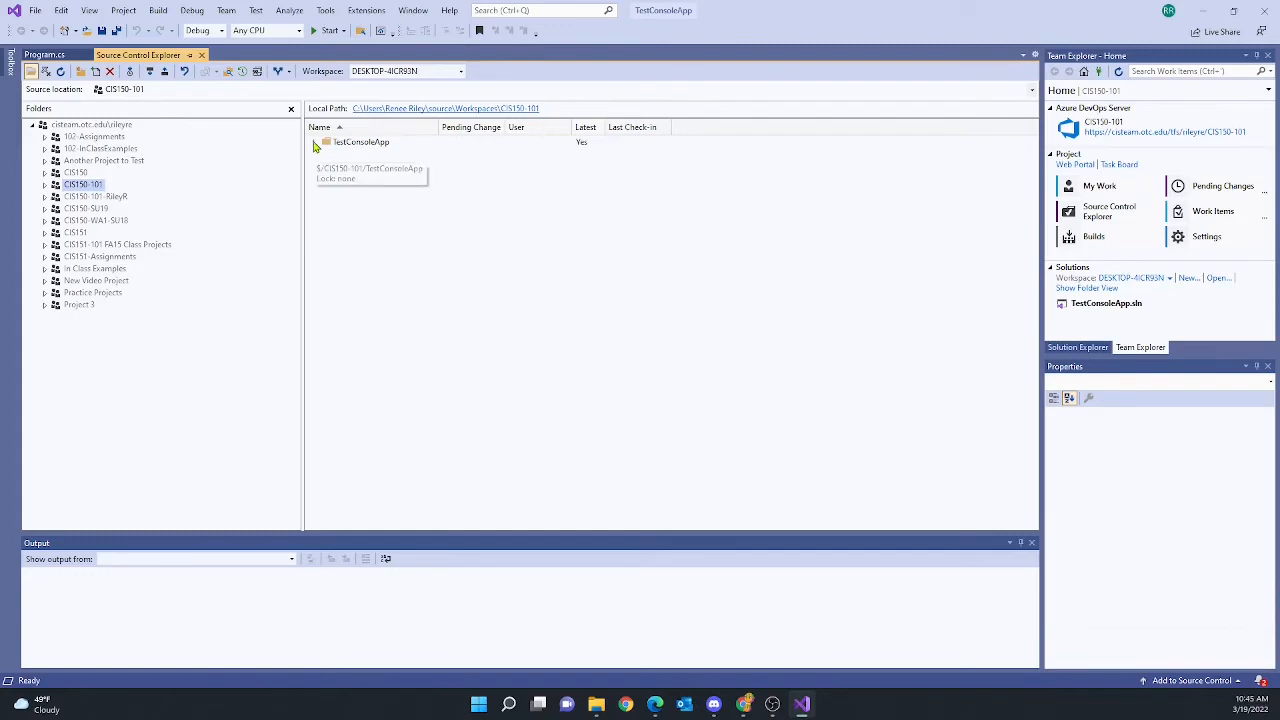
{"action": "left_click", "coordinate": [365, 145]}
{"action": "double_click", "coordinate": [365, 145]}
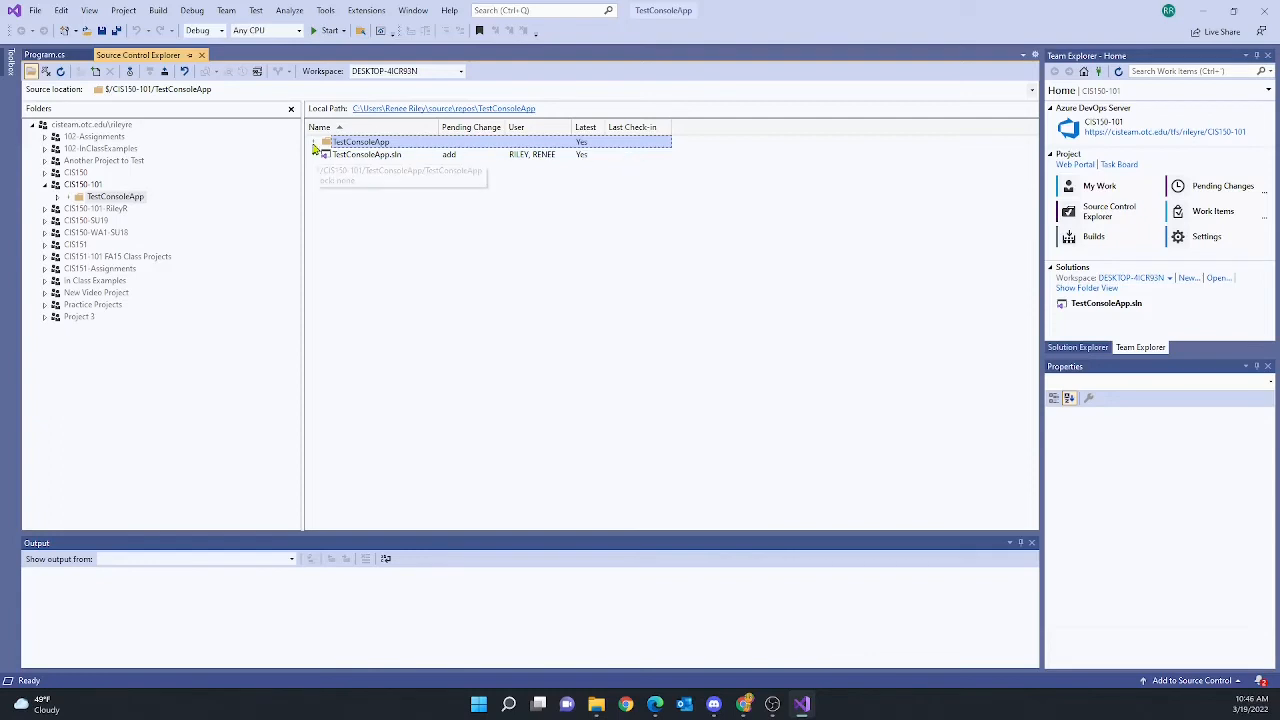
{"action": "left_click", "coordinate": [450, 213]}
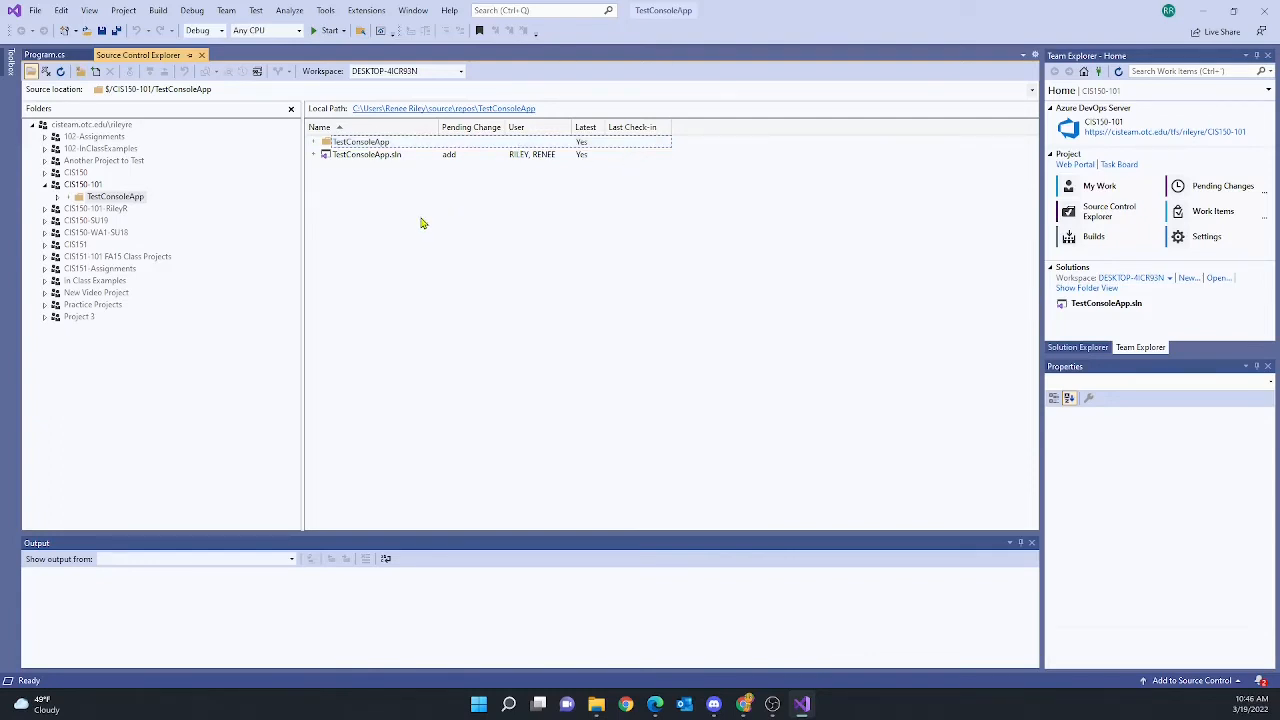
In Program.cs, replace using lines 2–5 with 'using static System.Console;'
{"action": "left_click", "coordinate": [48, 55]}
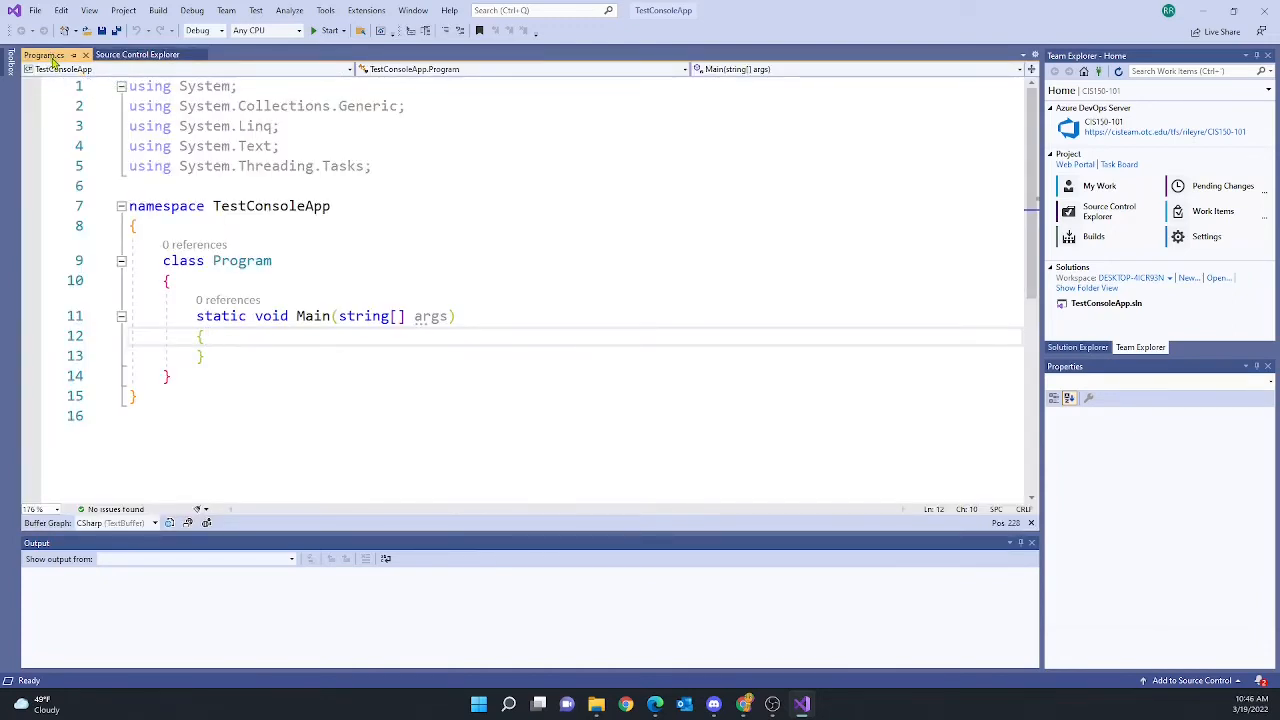
{"action": "left_click_drag", "start_coordinate": [470, 170], "coordinate": [128, 113]}
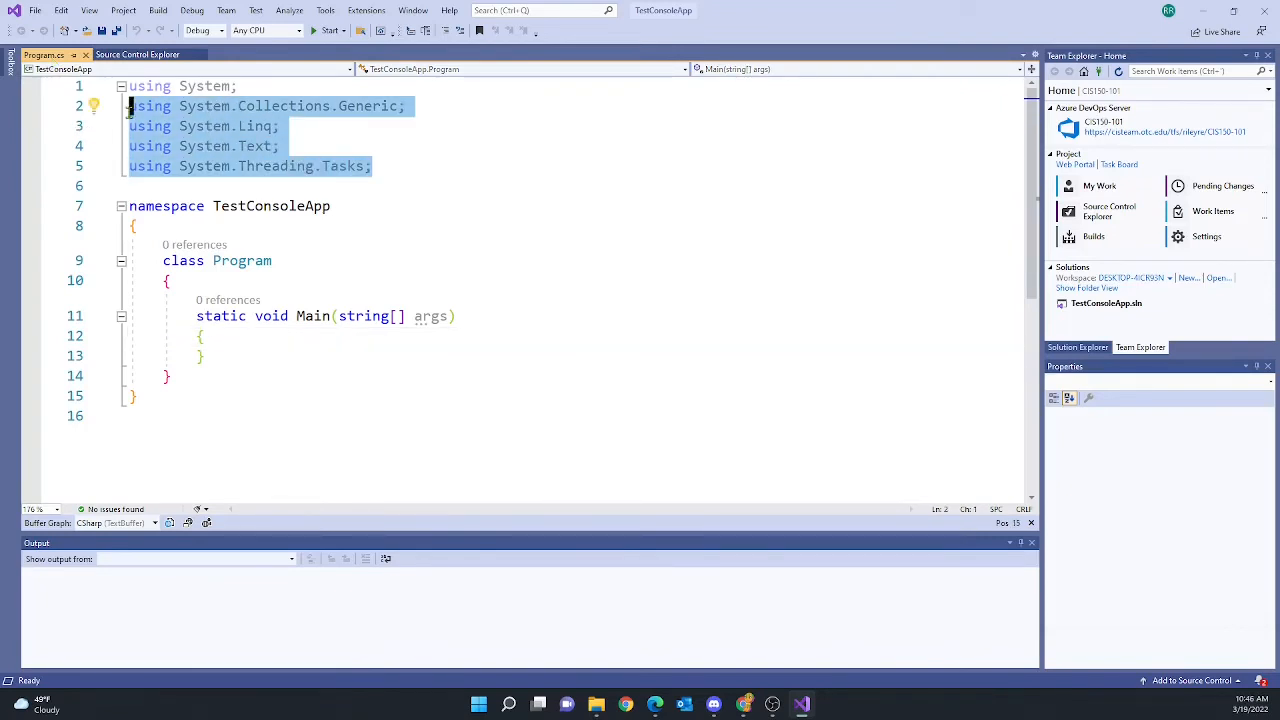
{"action": "key", "text": "Delete"}
{"action": "type", "text": "using "}
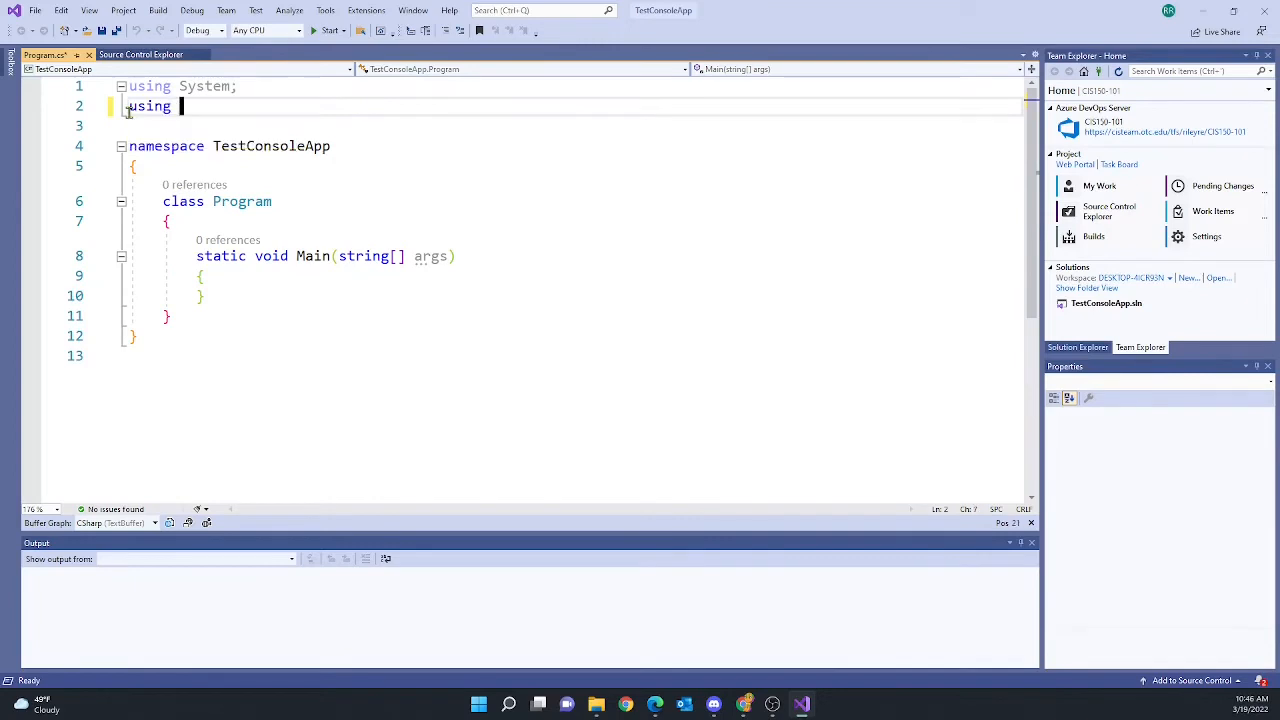
{"action": "type", "text": "static S"}
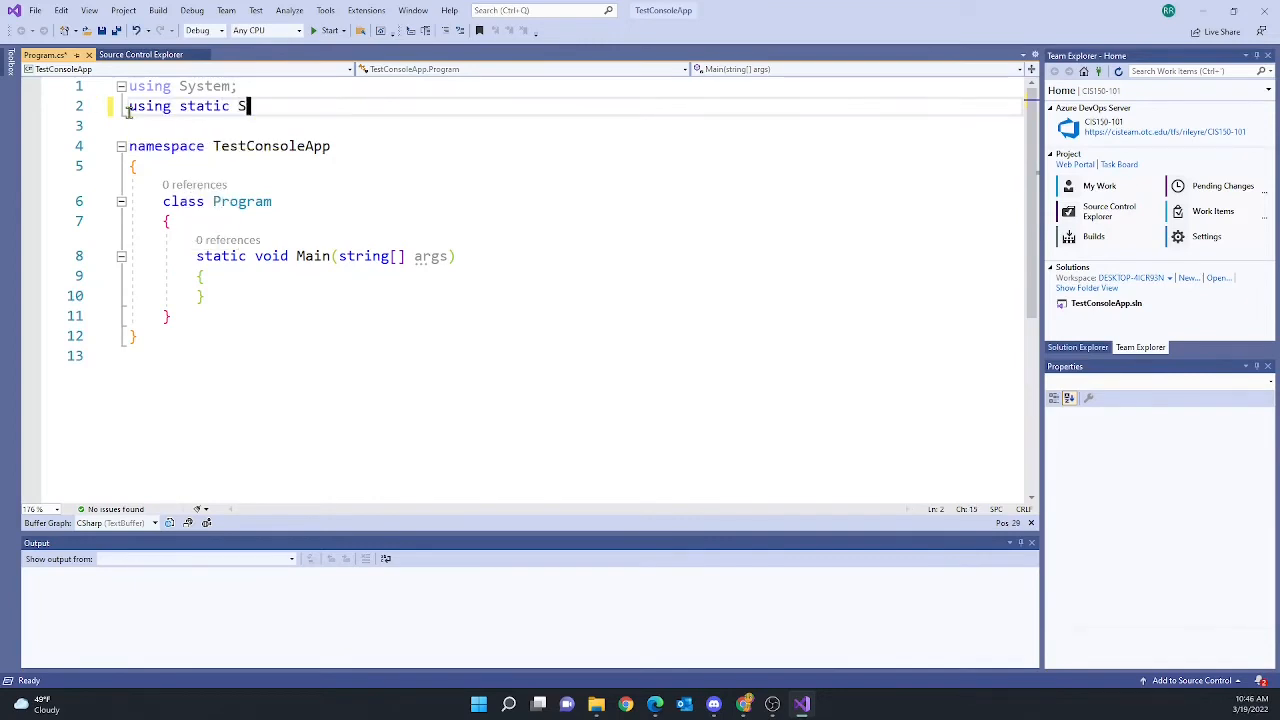
{"action": "type", "text": "ystem.Con"}
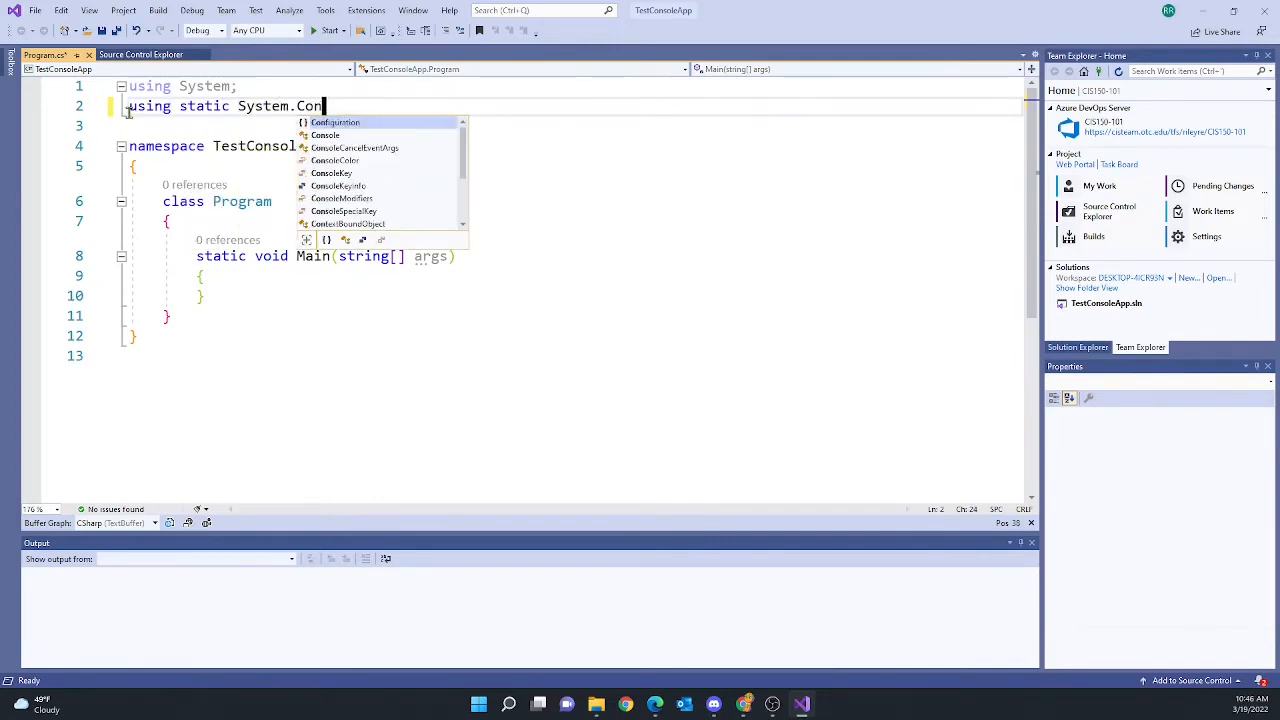
{"action": "type", "text": "sole;"}
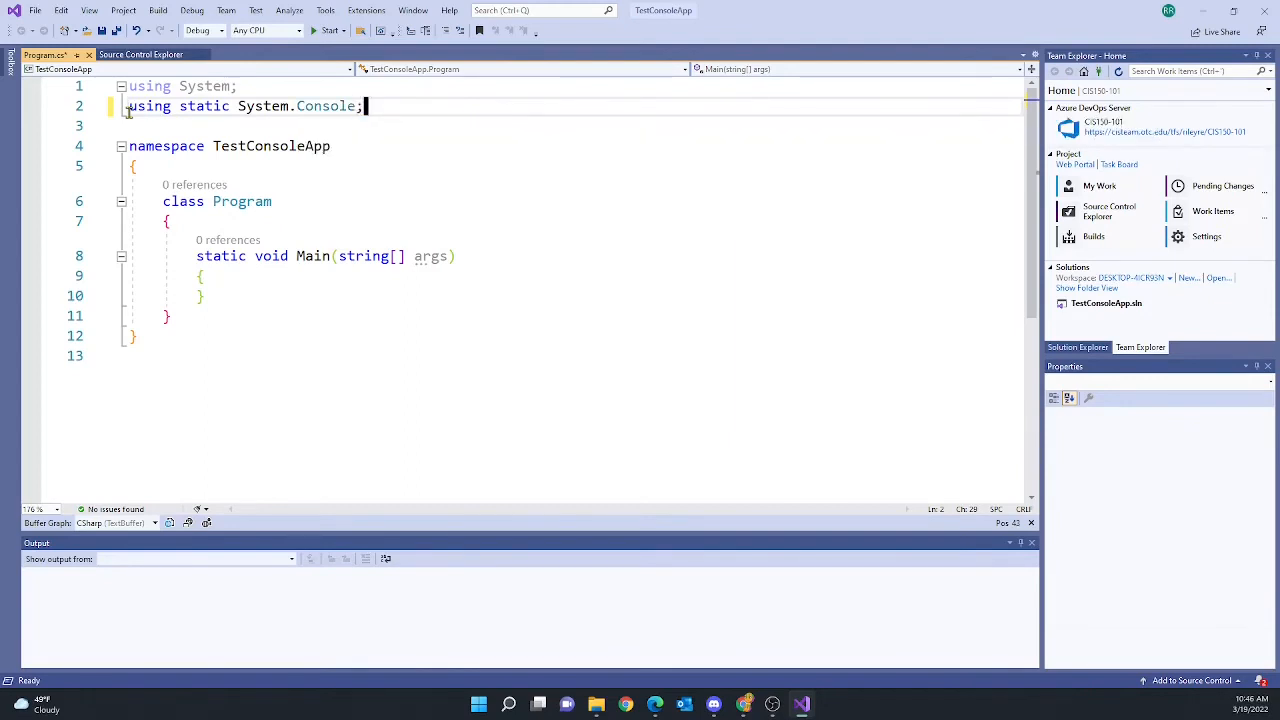
Add WriteLine("Hello World!"); inside Main and save Program.cs
{"action": "left_click", "coordinate": [211, 276]}
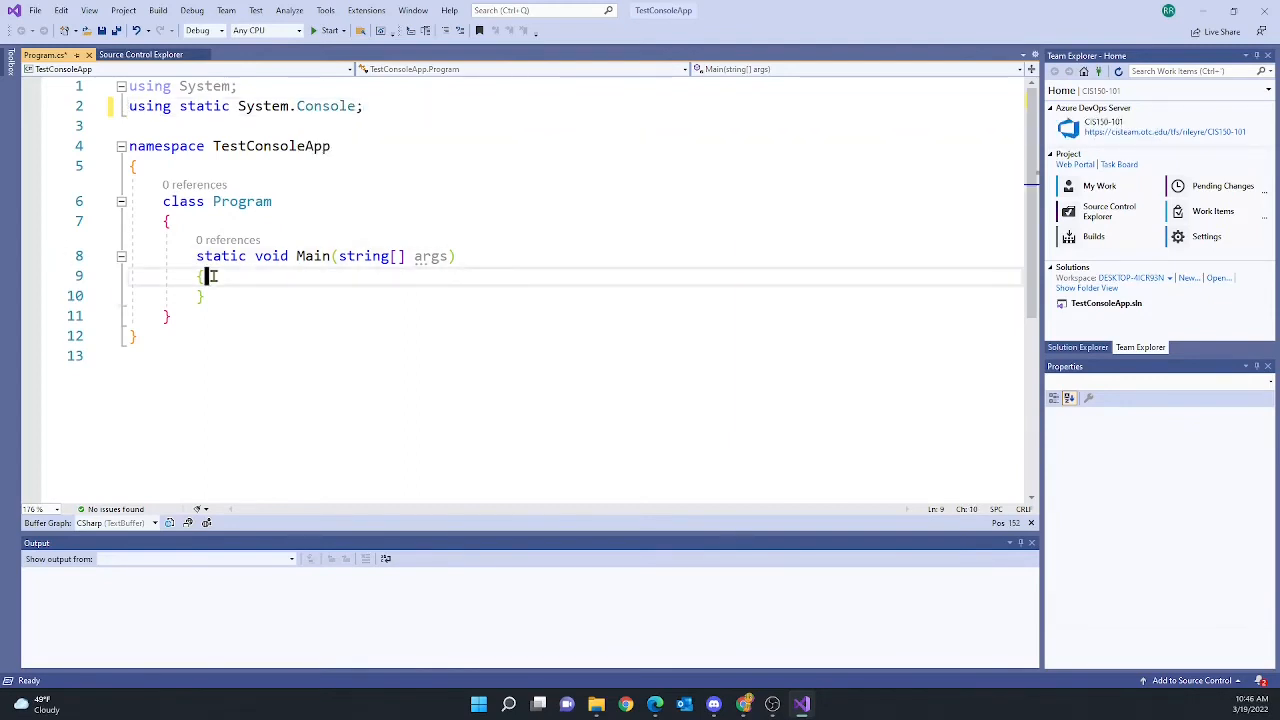
{"action": "key", "text": "Return"}
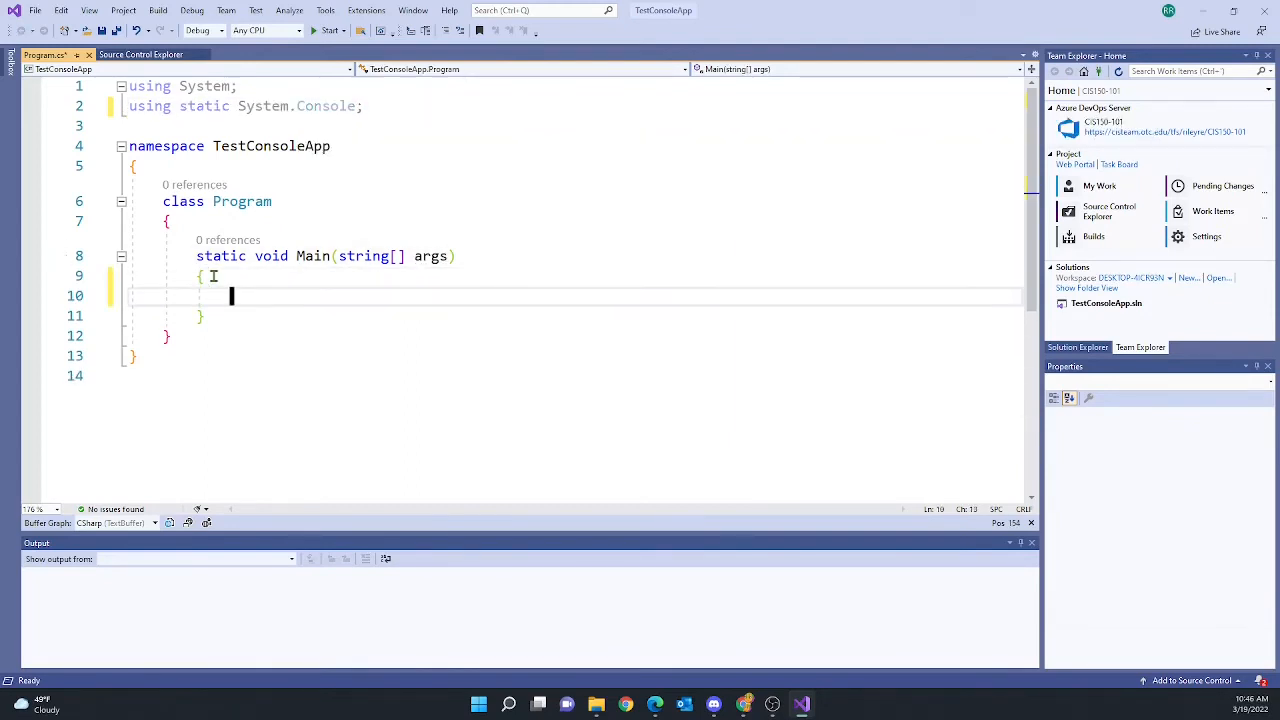
{"action": "type", "text": "WriteLine("}
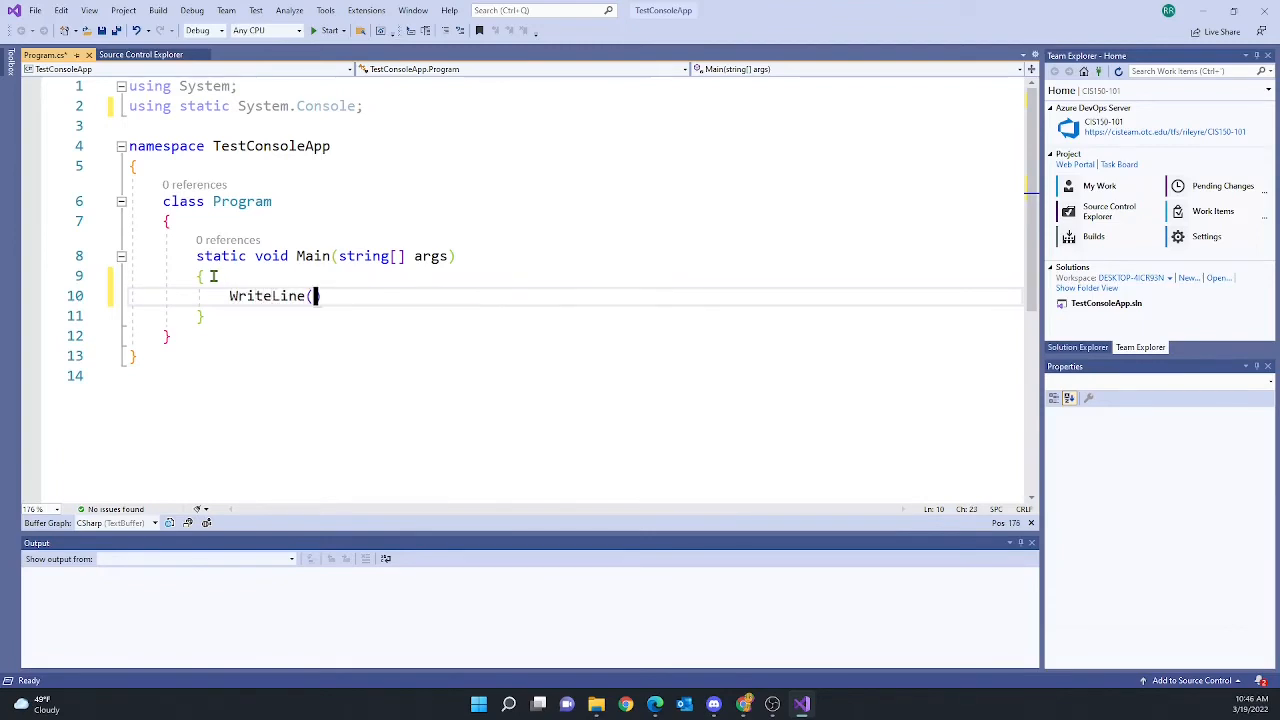
{"action": "type", "text": "\"Hello Wor"}
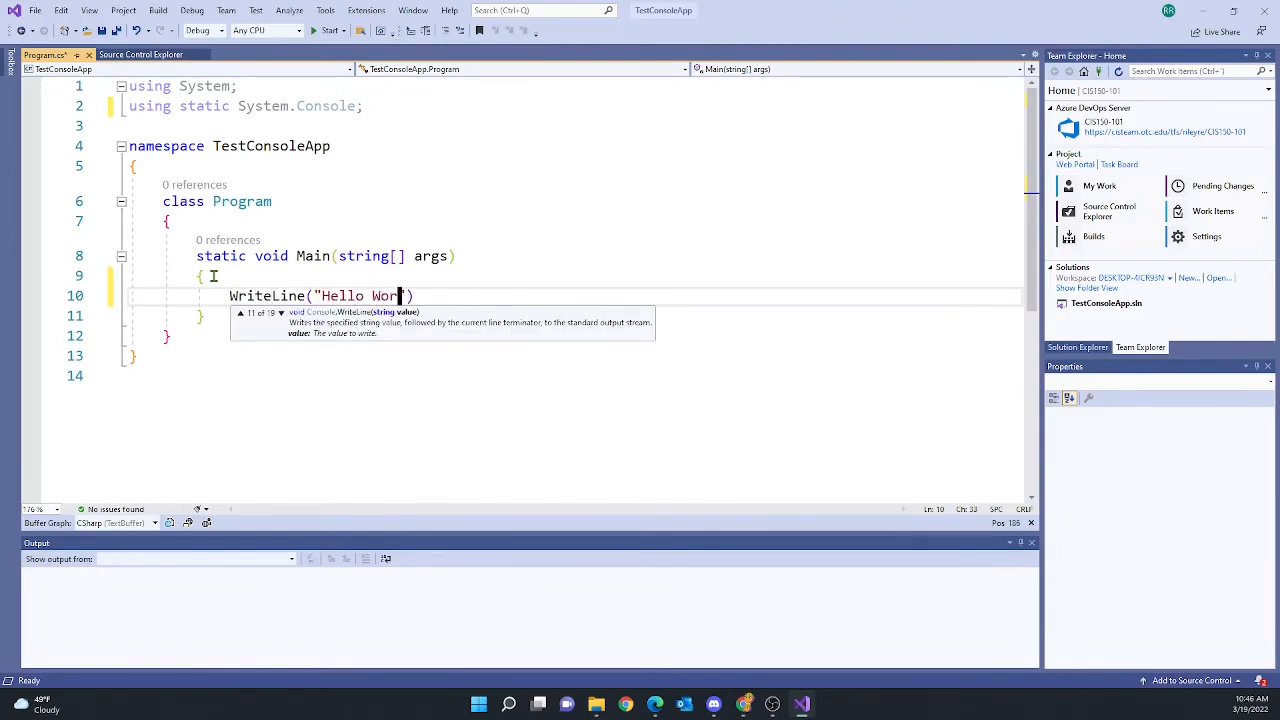
{"action": "type", "text": "ld!\");"}
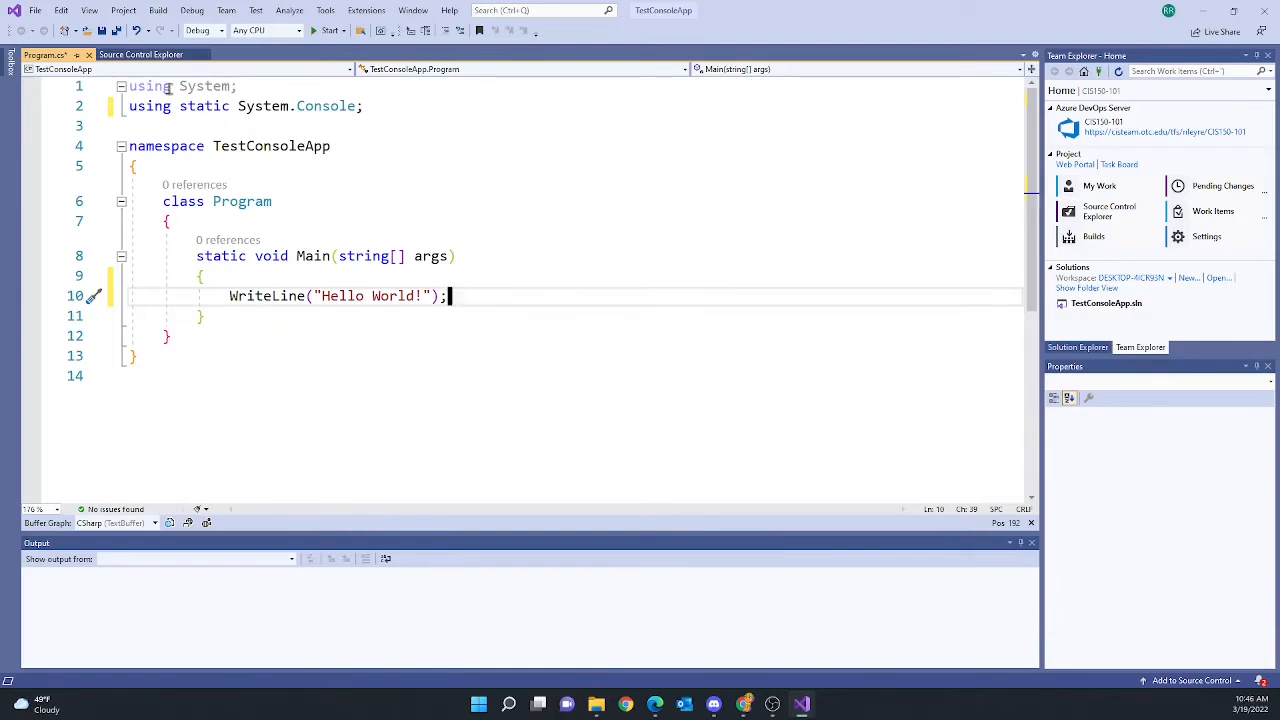
{"action": "left_click", "coordinate": [117, 31]}
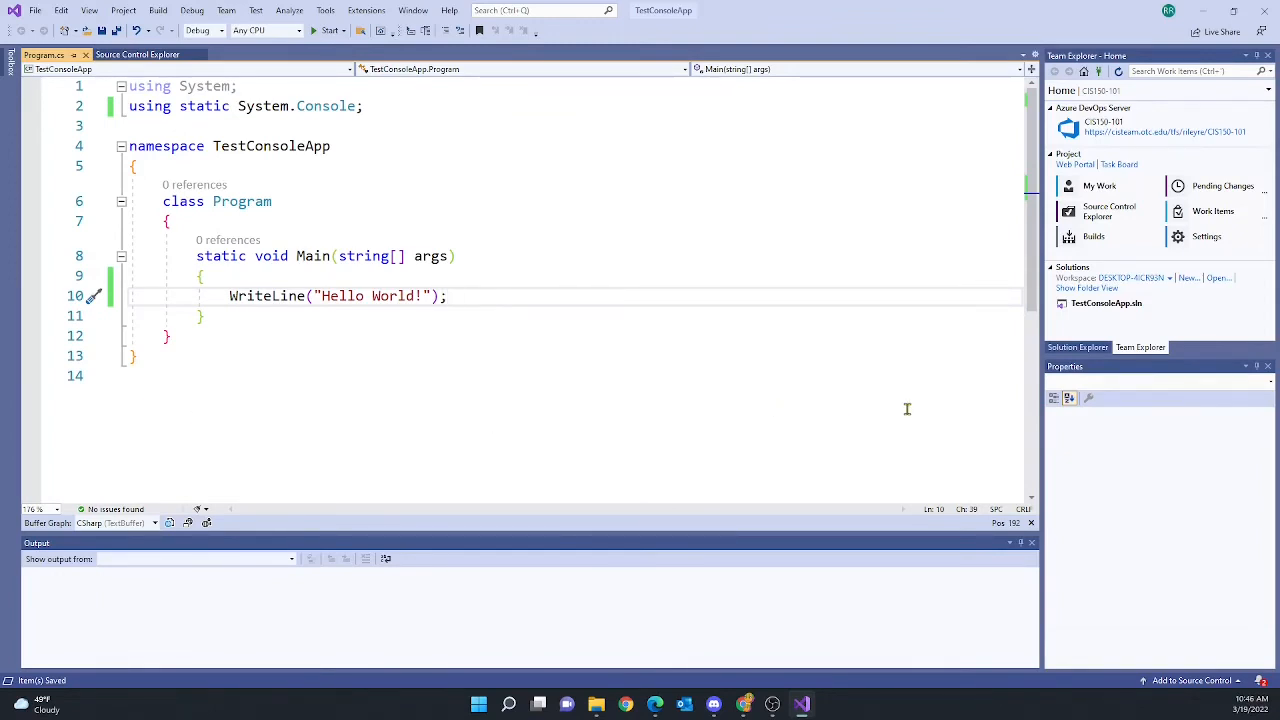
Show Solution Explorer and view the properties of the solution and the TestConsoleApp project
{"action": "left_click", "coordinate": [1079, 348]}
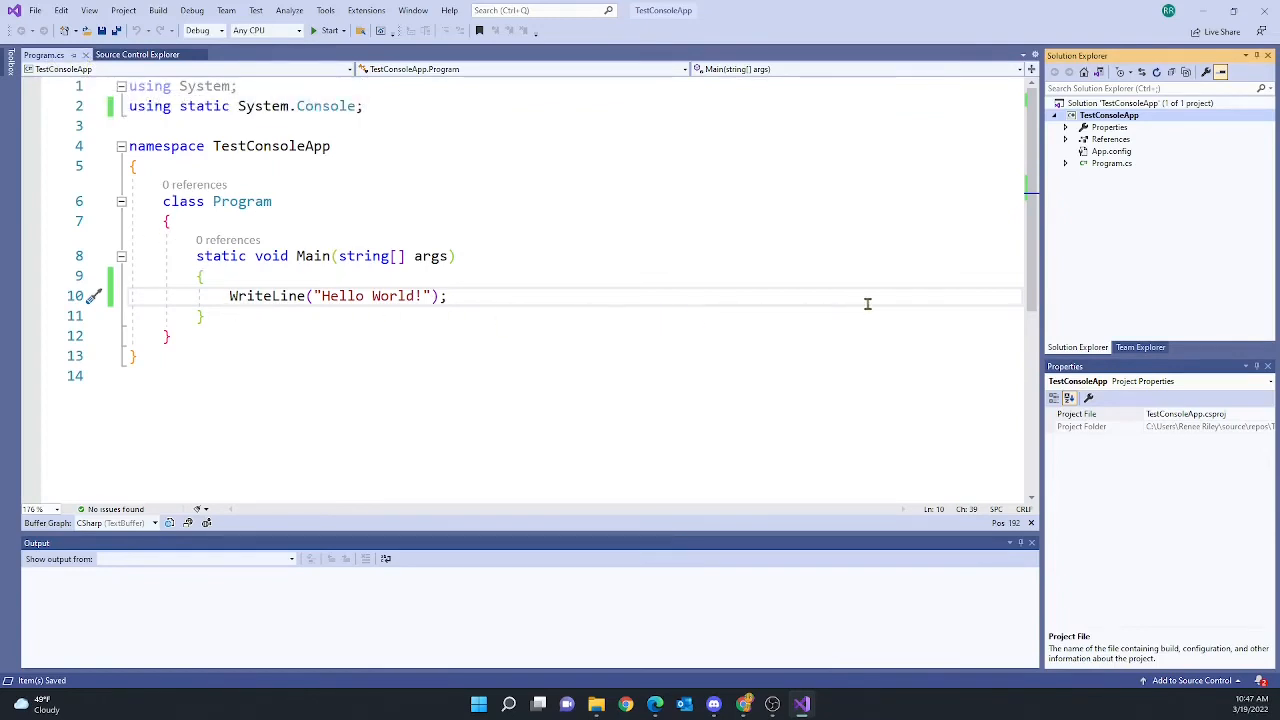
{"action": "left_click", "coordinate": [1098, 105]}
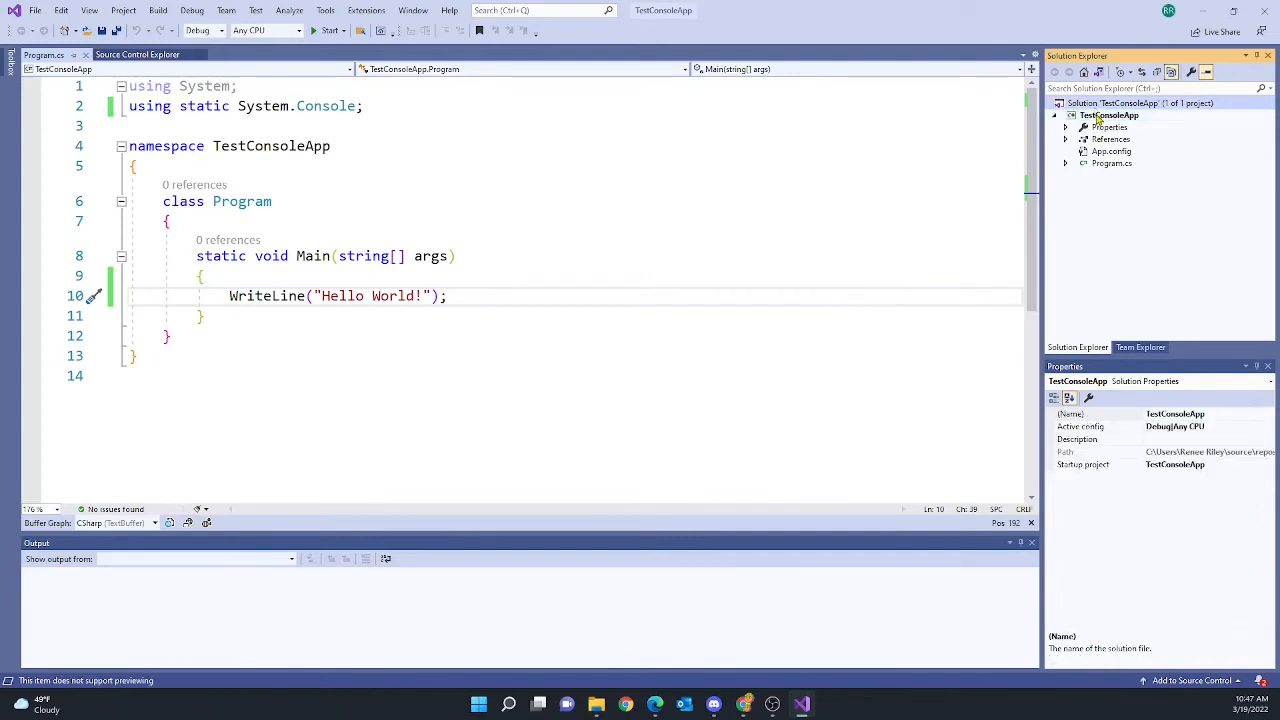
{"action": "left_click", "coordinate": [1098, 117]}
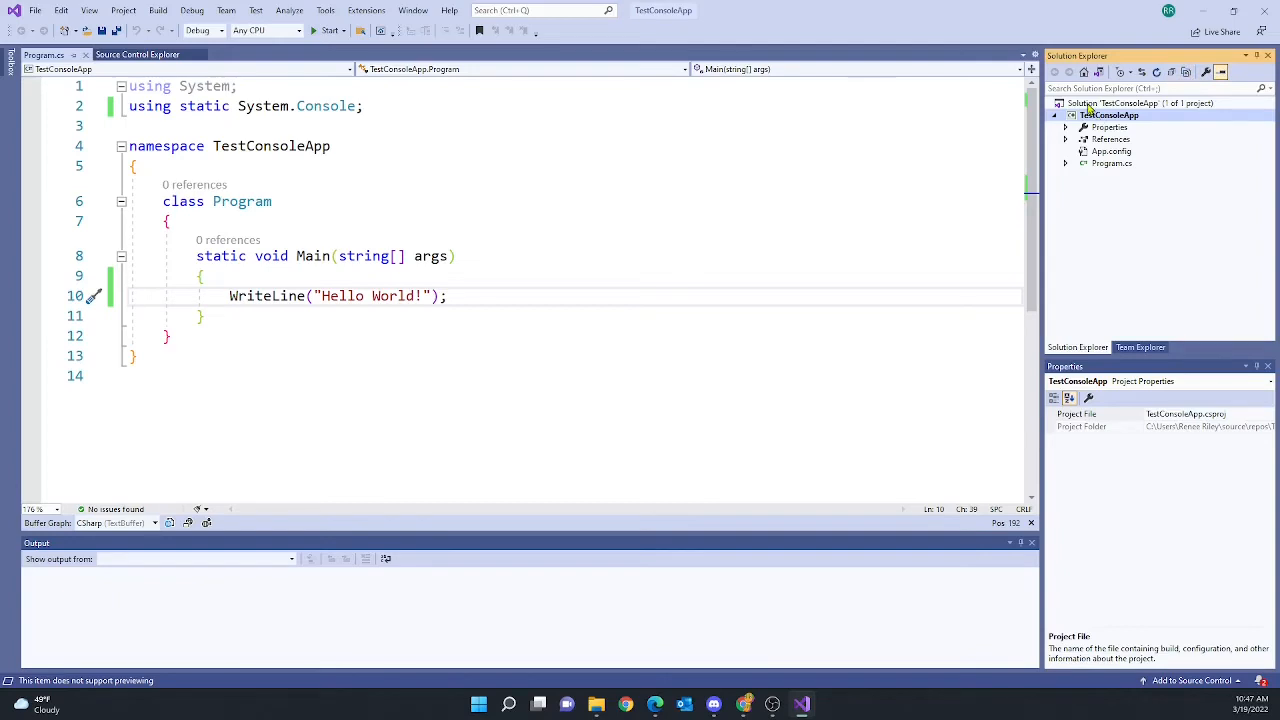
{"action": "left_click", "coordinate": [1088, 106]}
{"action": "left_click", "coordinate": [1094, 117]}
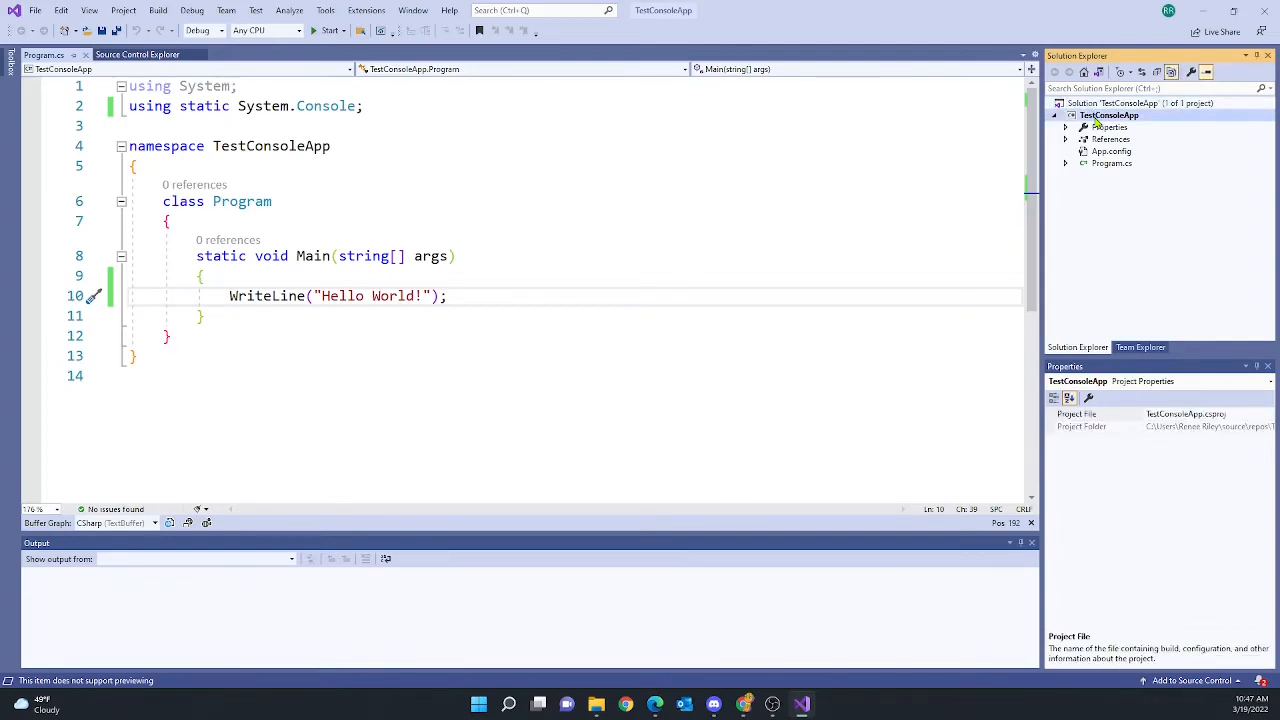
{"action": "left_click", "coordinate": [1093, 106]}
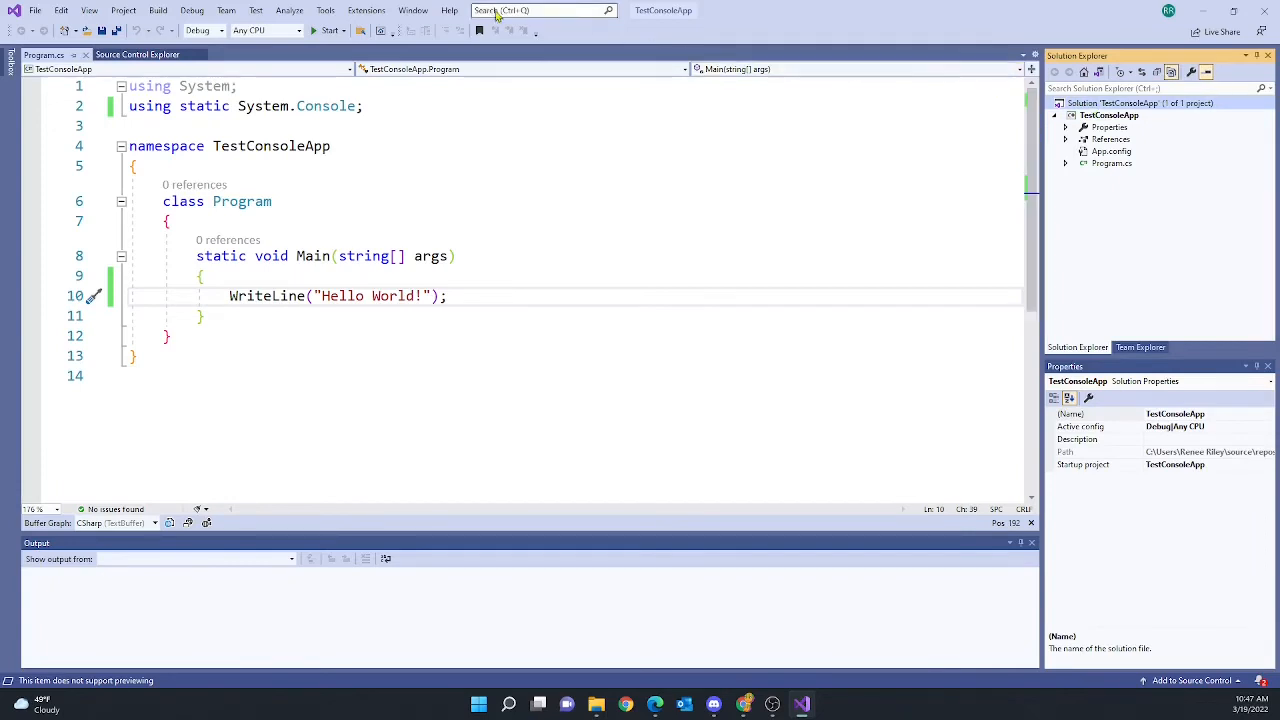
Look through the Team menu commands and close it without choosing anything
{"action": "left_click", "coordinate": [227, 11]}
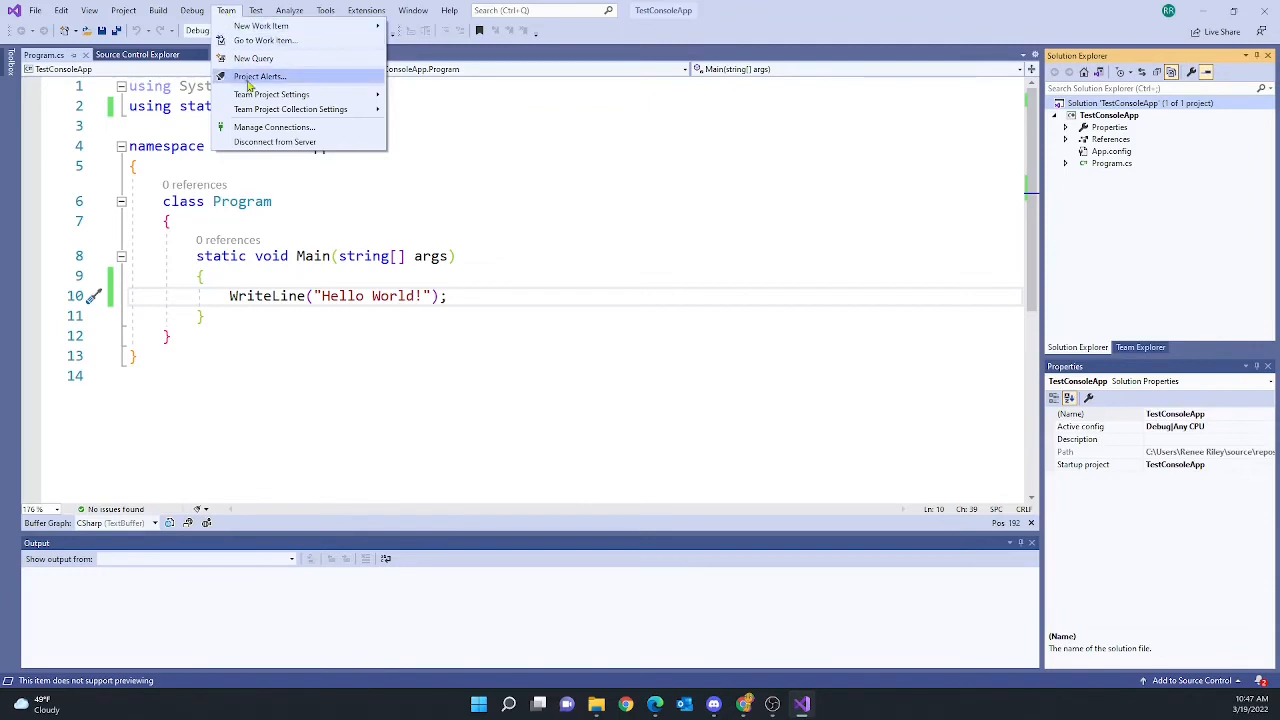
{"action": "mouse_move", "coordinate": [252, 95]}
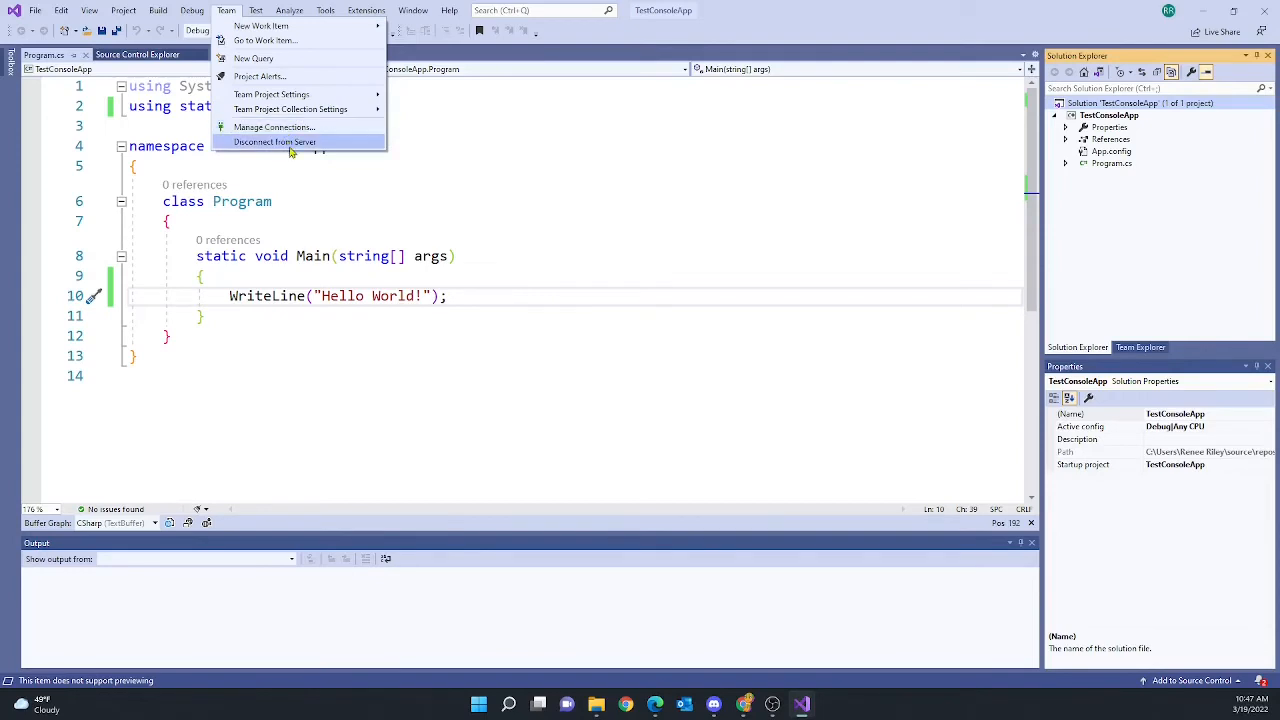
{"action": "left_click", "coordinate": [229, 14]}
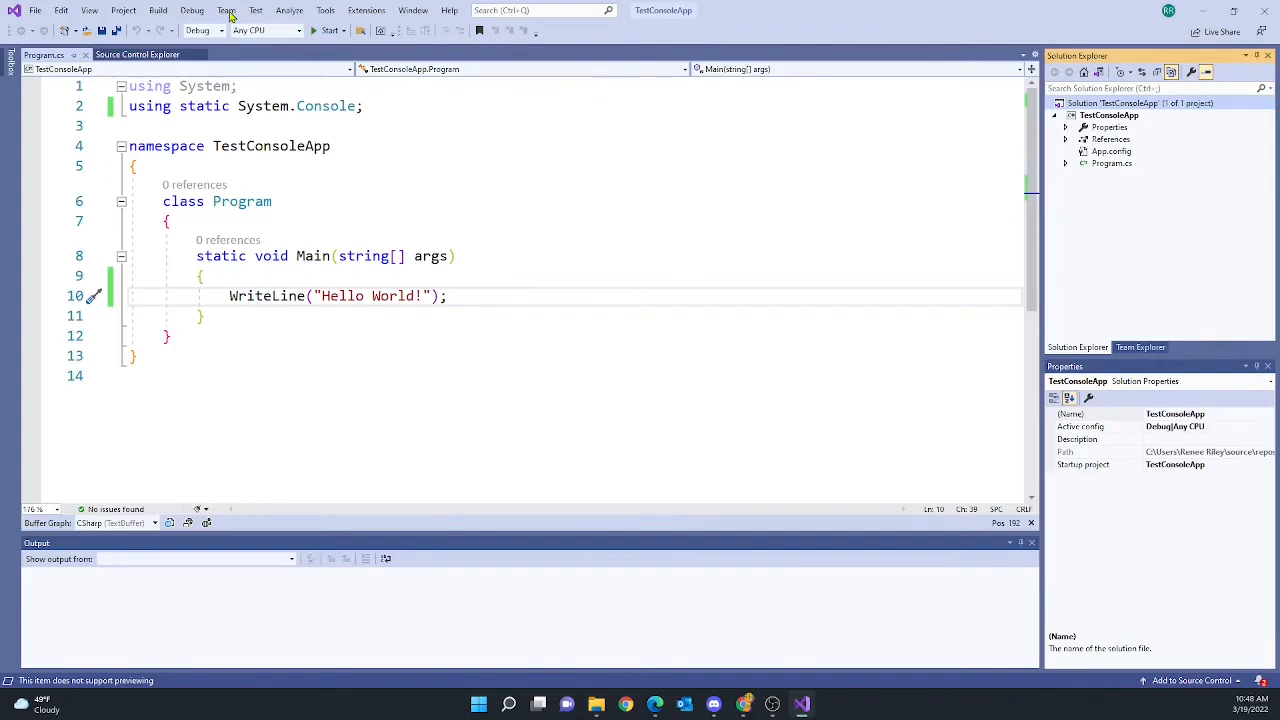
Browse the File menu and the solution's context menu, then place the cursor on the class Program line
{"action": "left_click", "coordinate": [36, 13]}
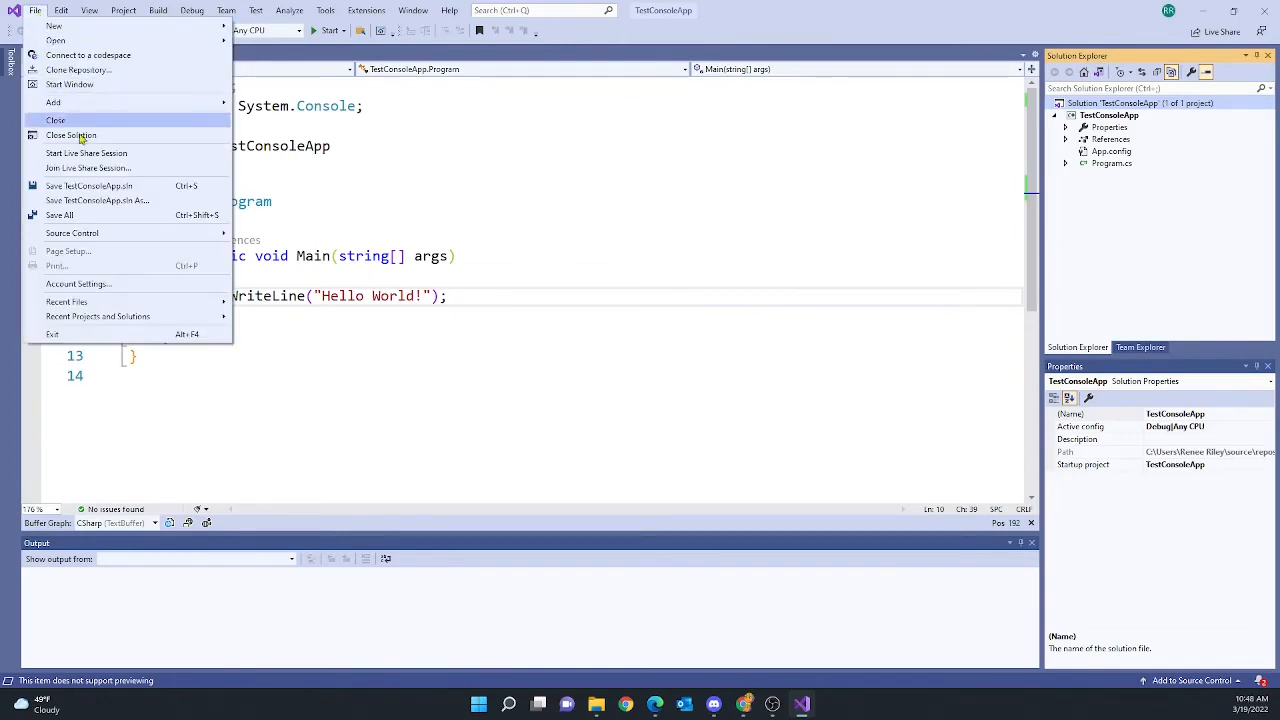
{"action": "mouse_move", "coordinate": [115, 238]}
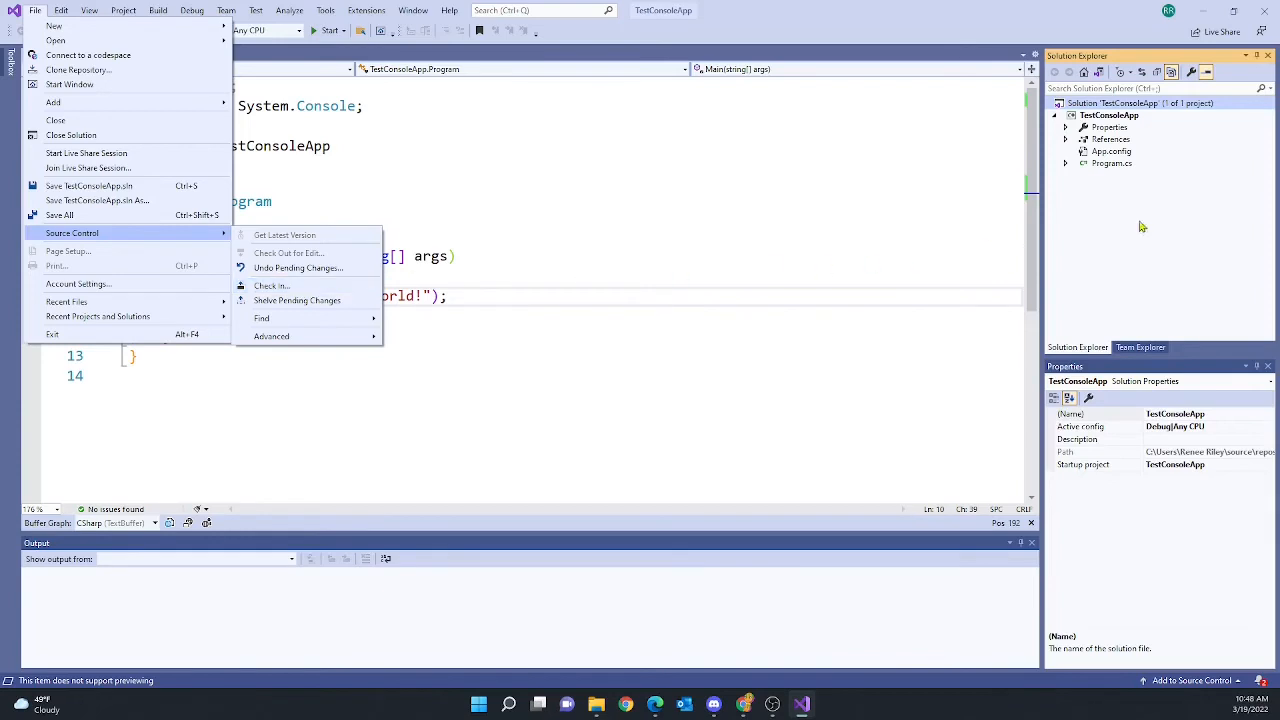
{"action": "left_click", "coordinate": [1190, 223]}
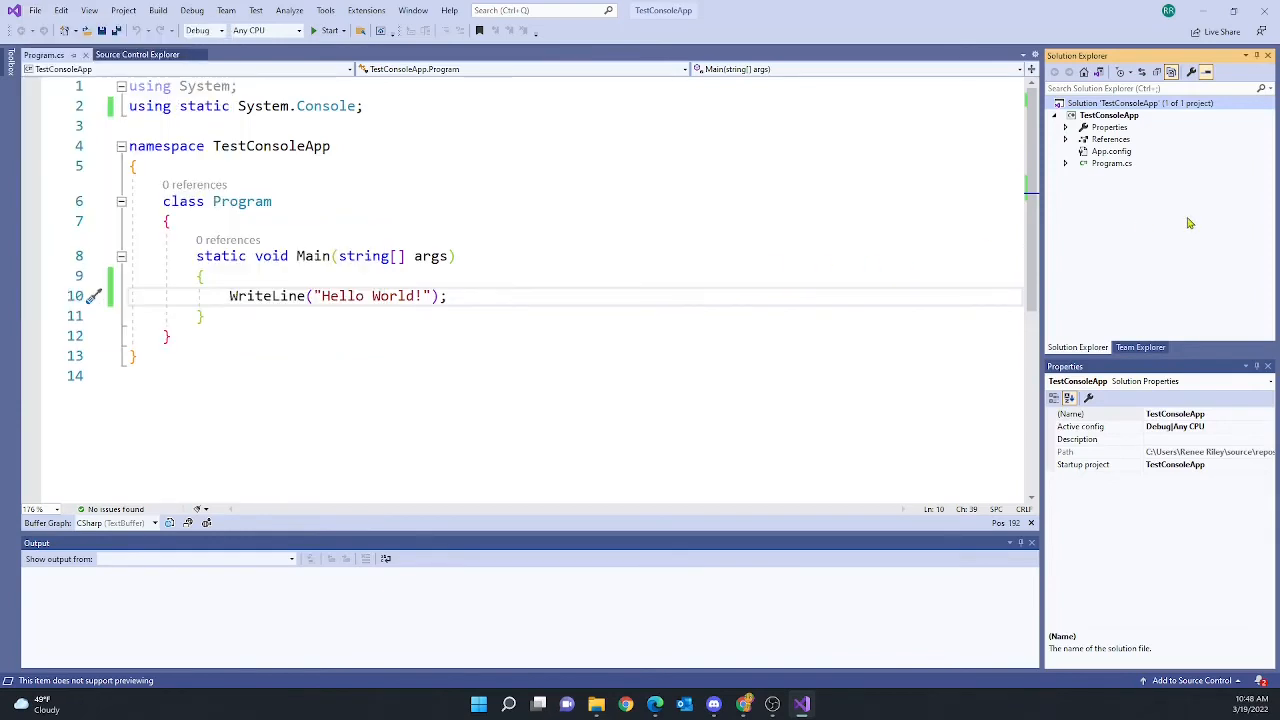
{"action": "right_click", "coordinate": [1087, 110]}
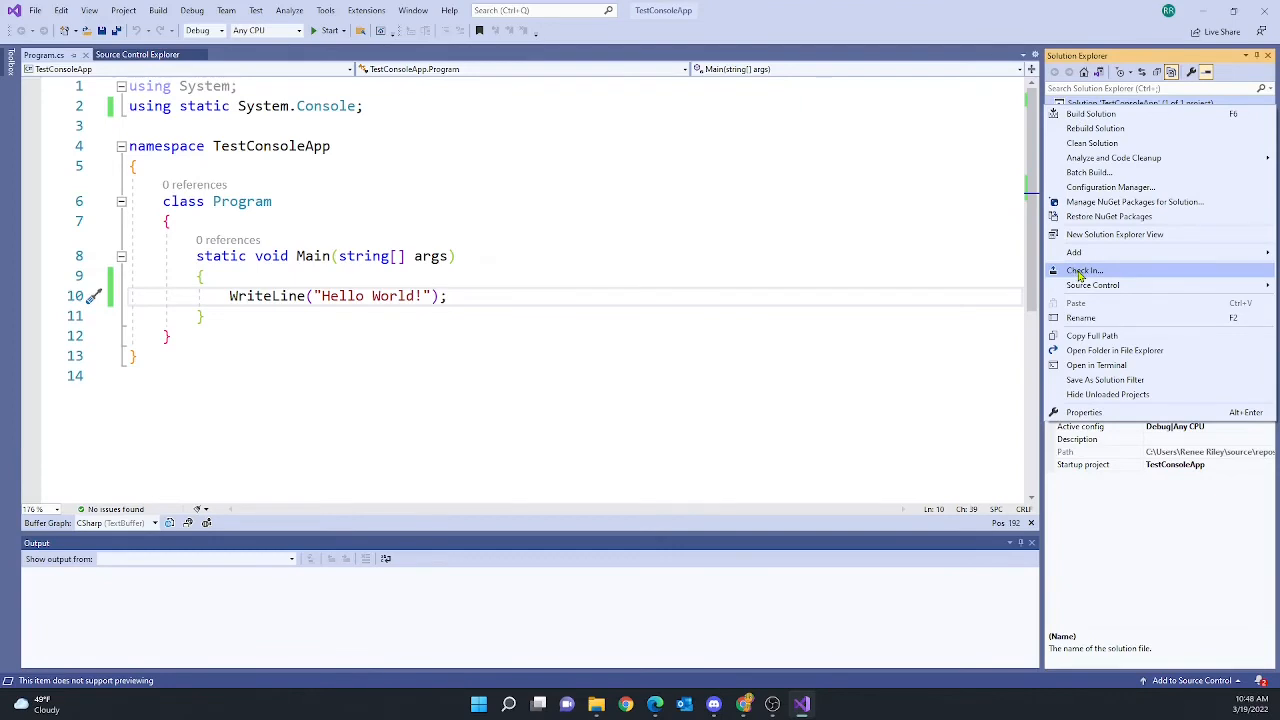
{"action": "left_click", "coordinate": [929, 206]}
{"action": "left_click", "coordinate": [929, 204]}
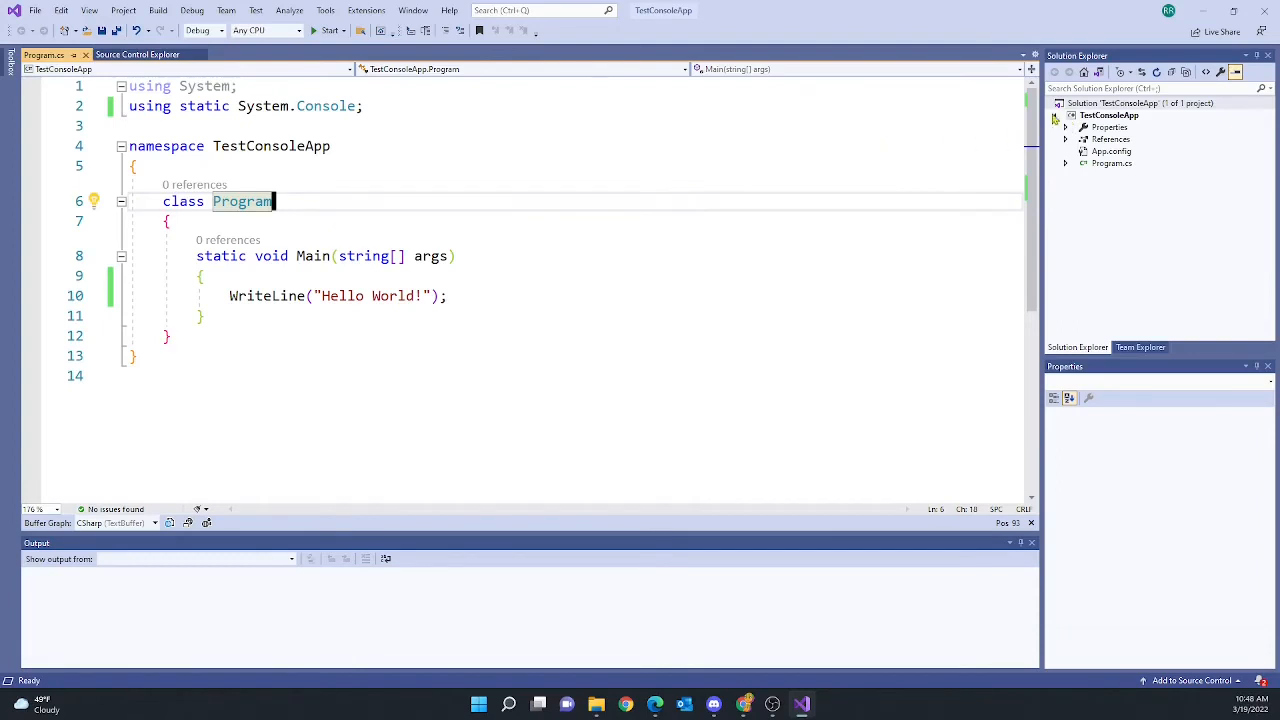
Choose File > Source Control > Check In Program.cs to open Pending Changes
{"action": "left_click", "coordinate": [35, 11]}
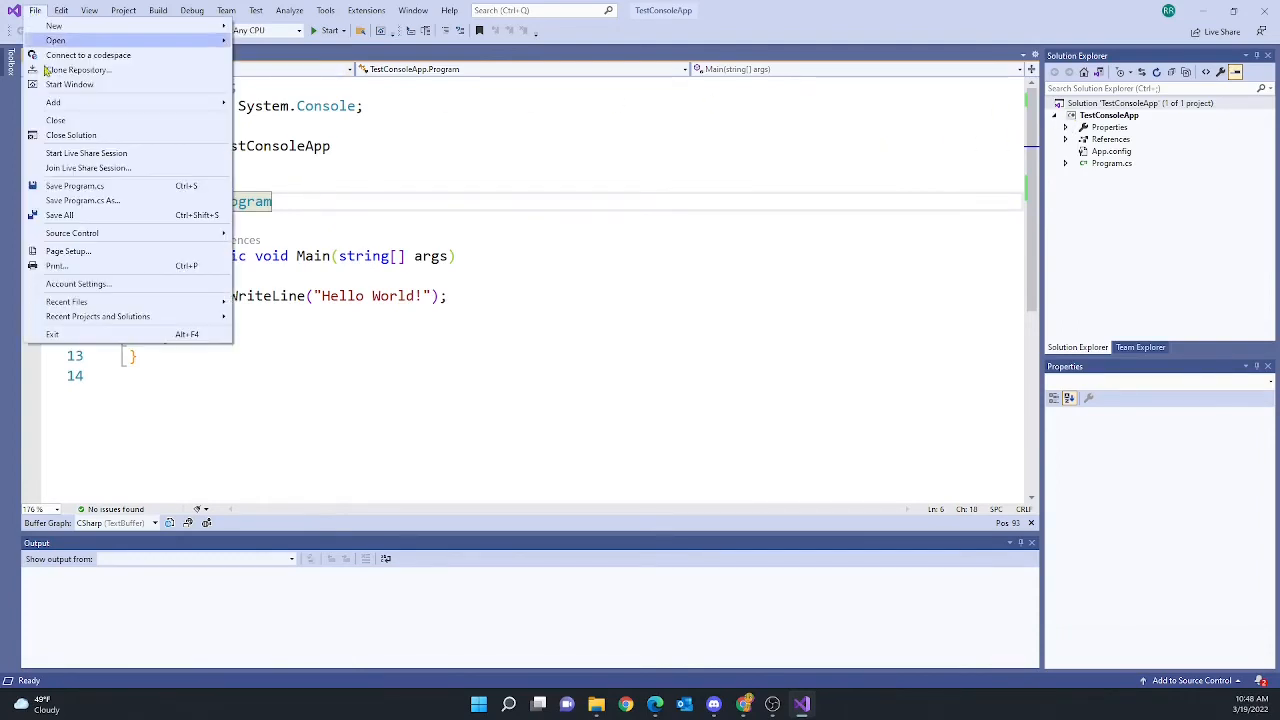
{"action": "mouse_move", "coordinate": [168, 236]}
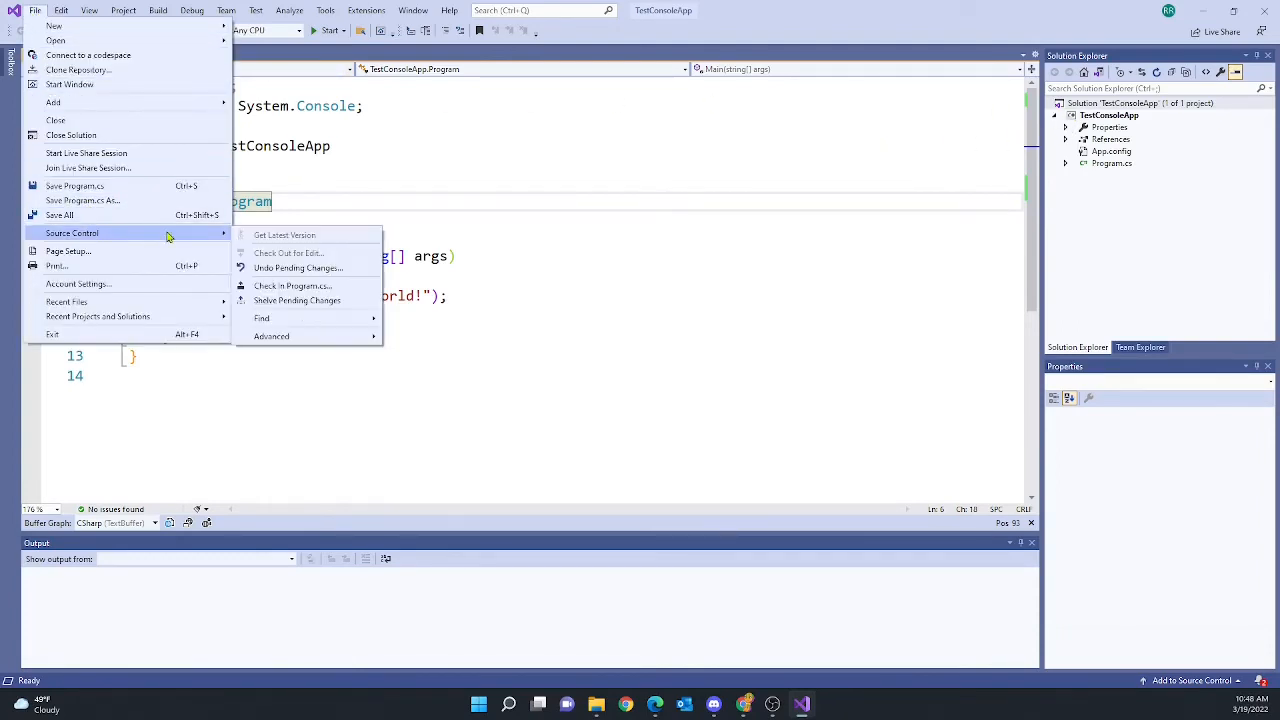
{"action": "left_click", "coordinate": [279, 287]}
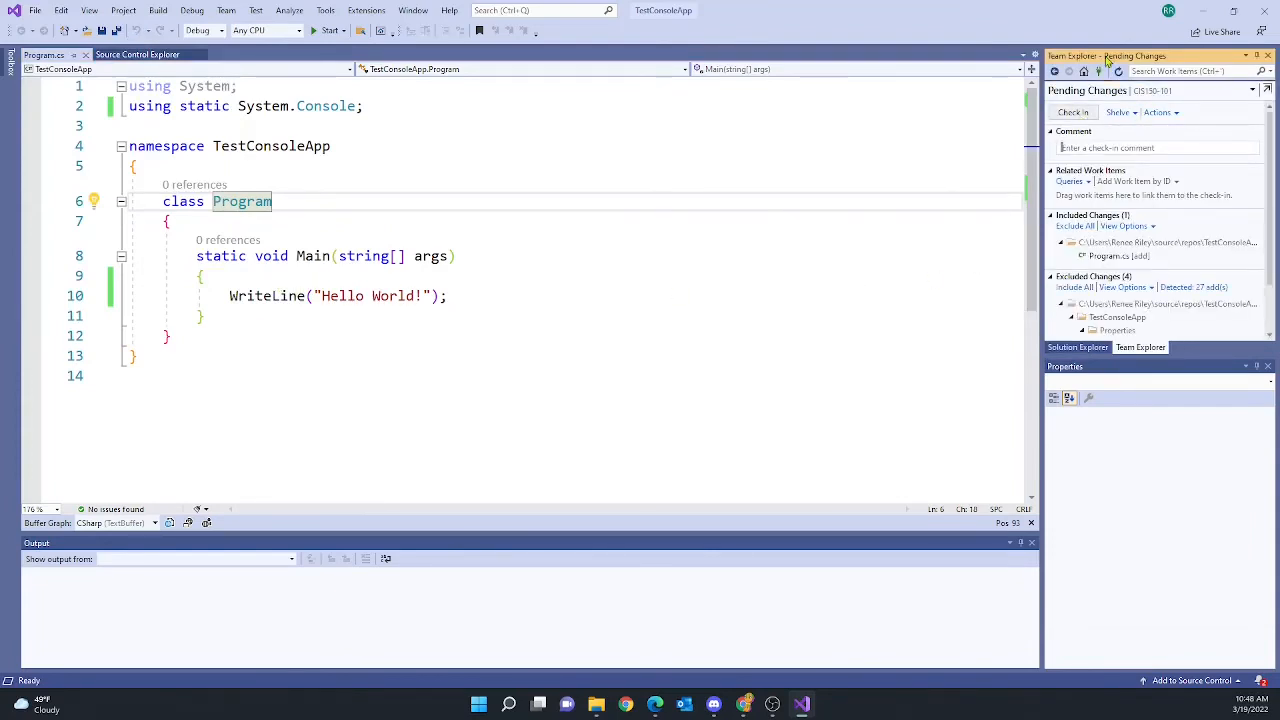
Check in Program.cs with the comment 'Initial Checkin' and confirm the single item
{"action": "left_click", "coordinate": [1086, 147]}
{"action": "type", "text": "Initial Ch"}
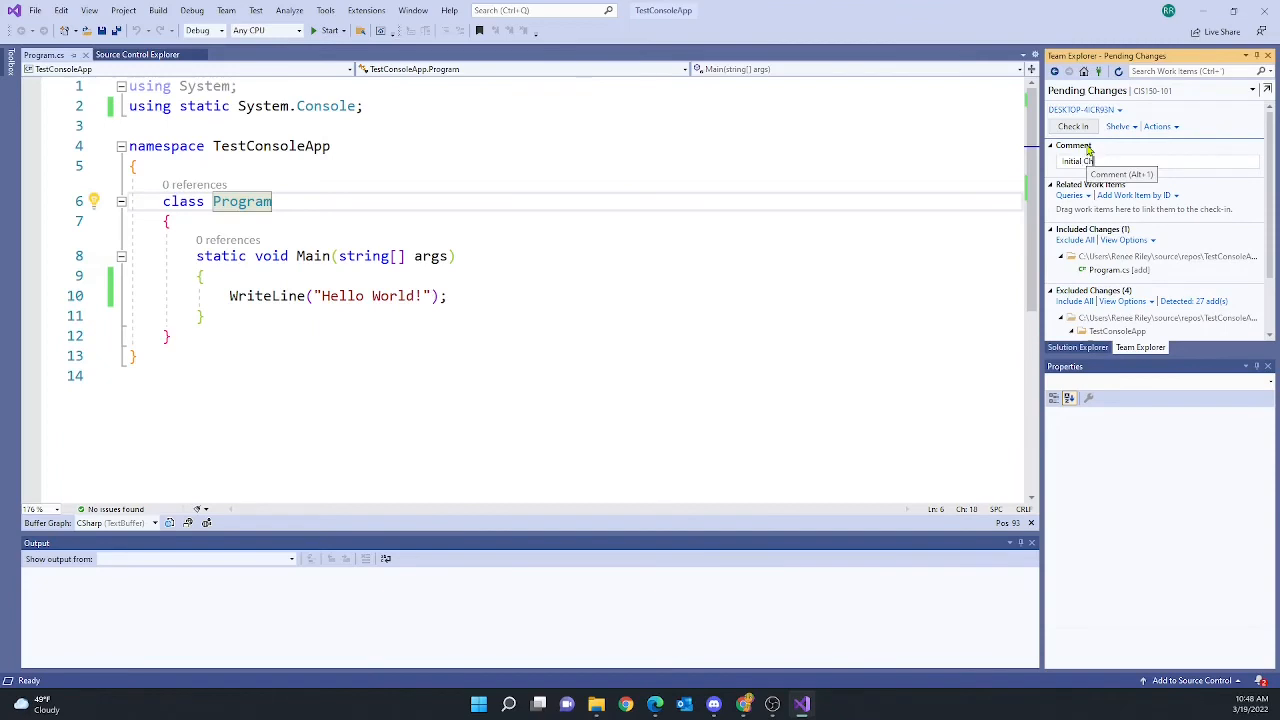
{"action": "type", "text": "eckin"}
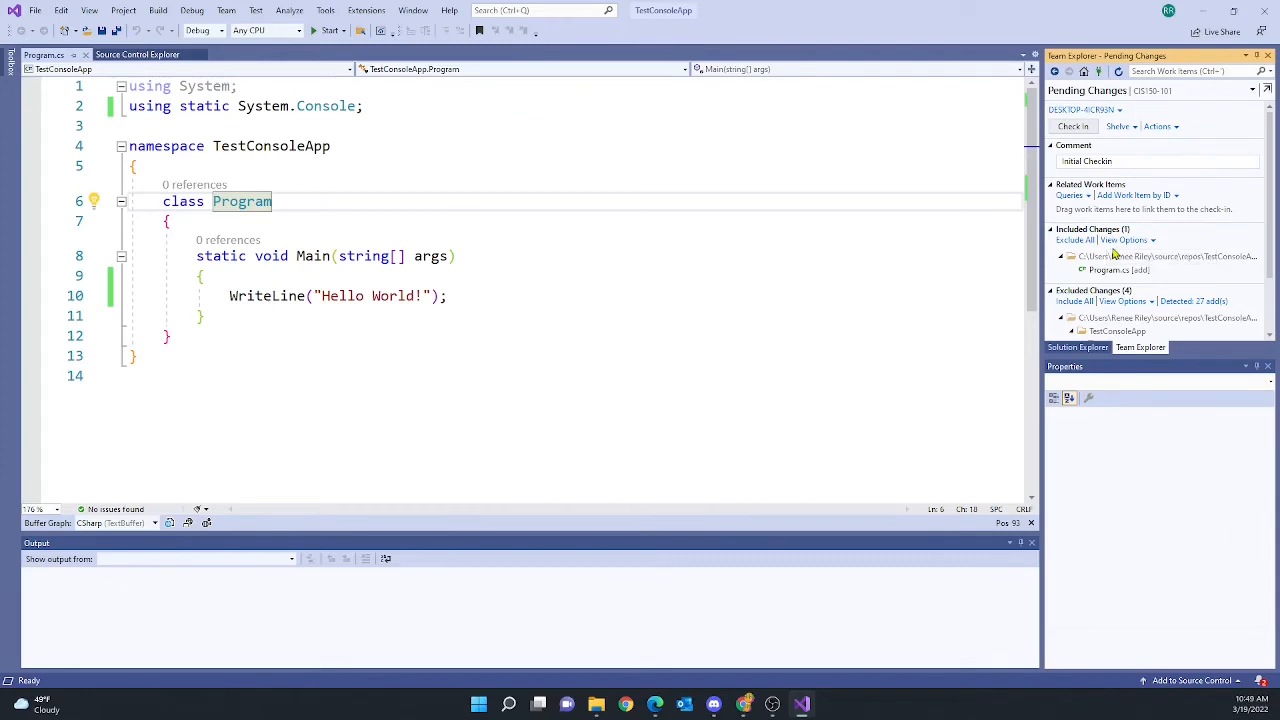
{"action": "left_click", "coordinate": [1073, 127]}
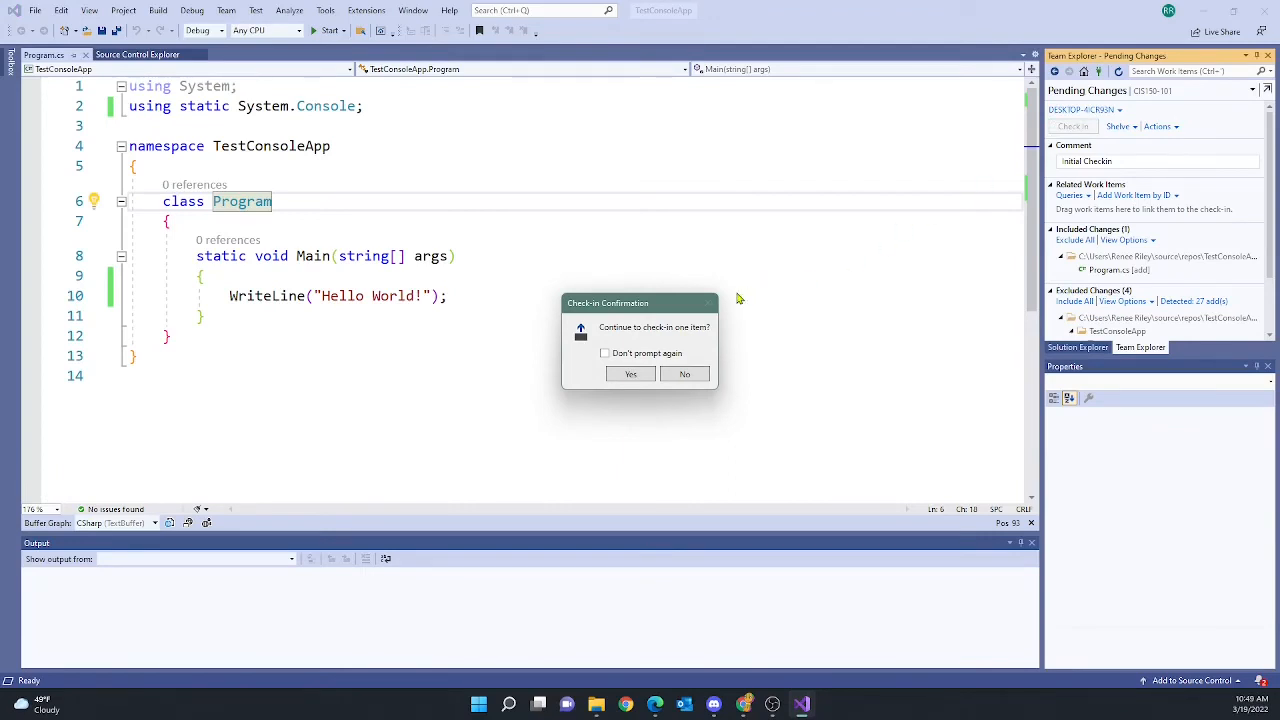
{"action": "left_click", "coordinate": [629, 375]}
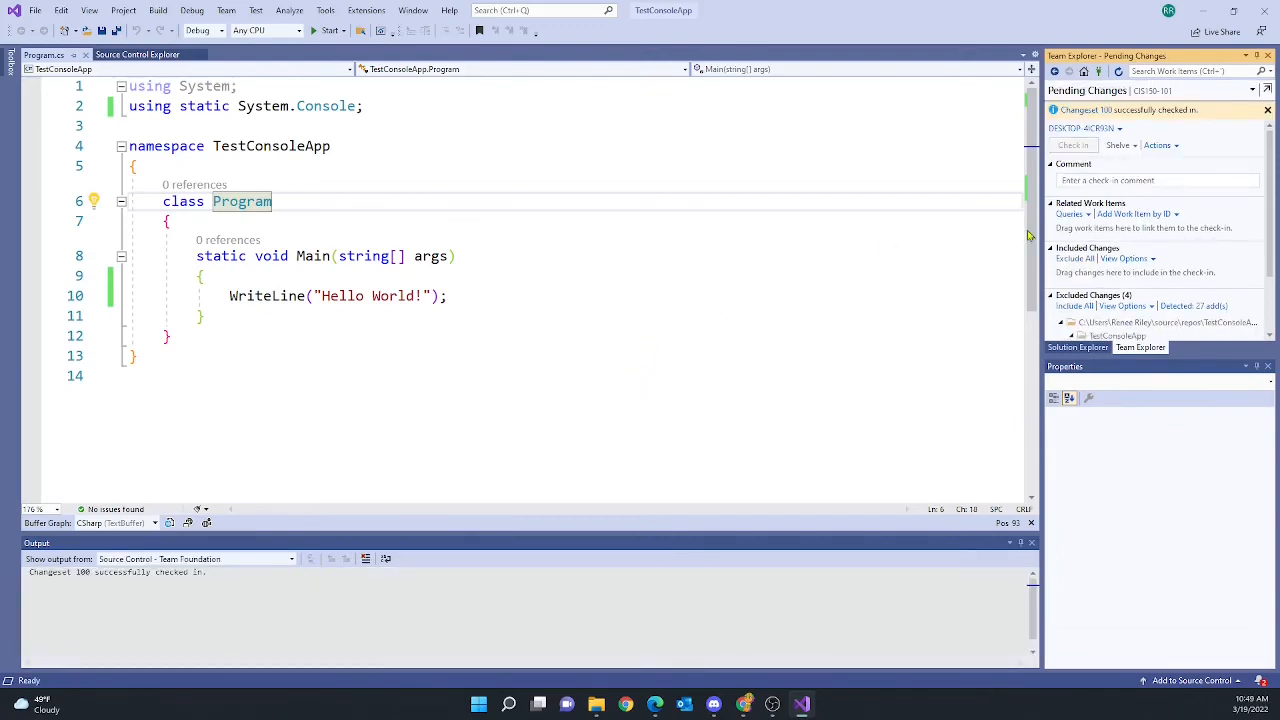
Browse the server's TestConsoleApp project folder, select TestConsoleApp.csproj, and show Solution Explorer beside it
{"action": "scroll", "coordinate": [1098, 247], "scroll_direction": "down", "scroll_amount": 2}
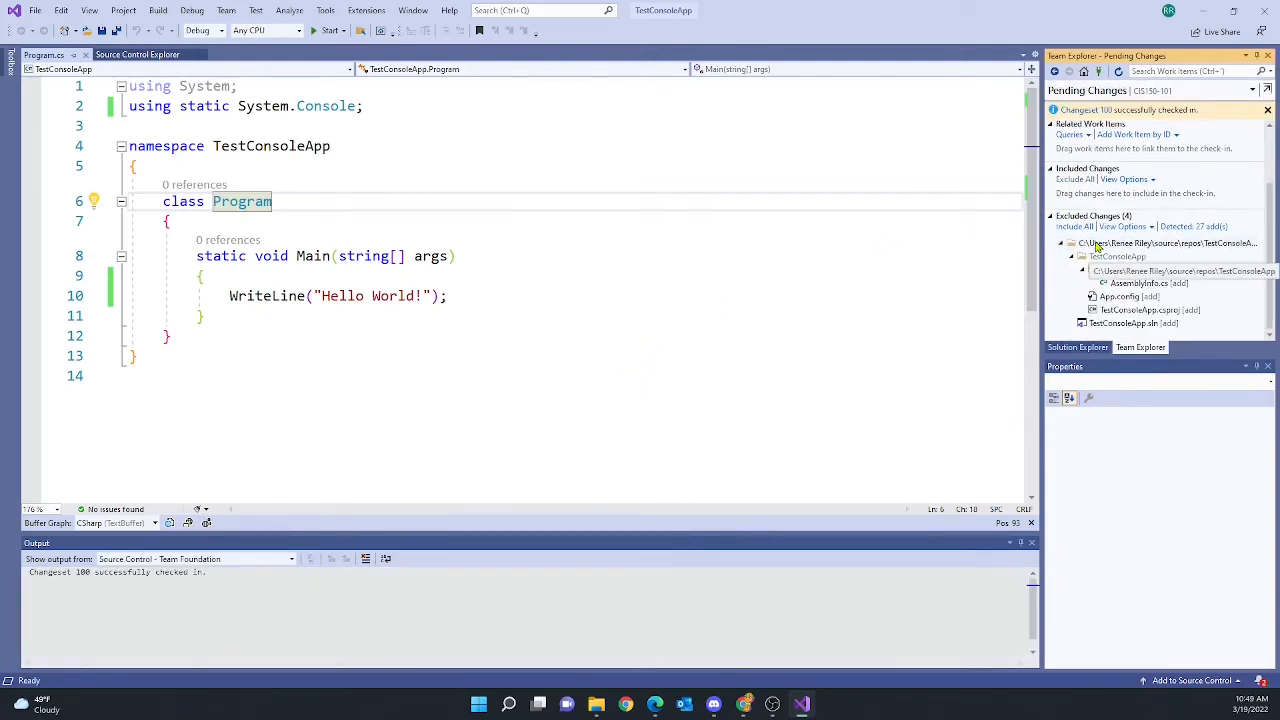
{"action": "scroll", "coordinate": [1098, 247], "scroll_direction": "up", "scroll_amount": 2}
{"action": "scroll", "coordinate": [1098, 247], "scroll_direction": "down", "scroll_amount": 2}
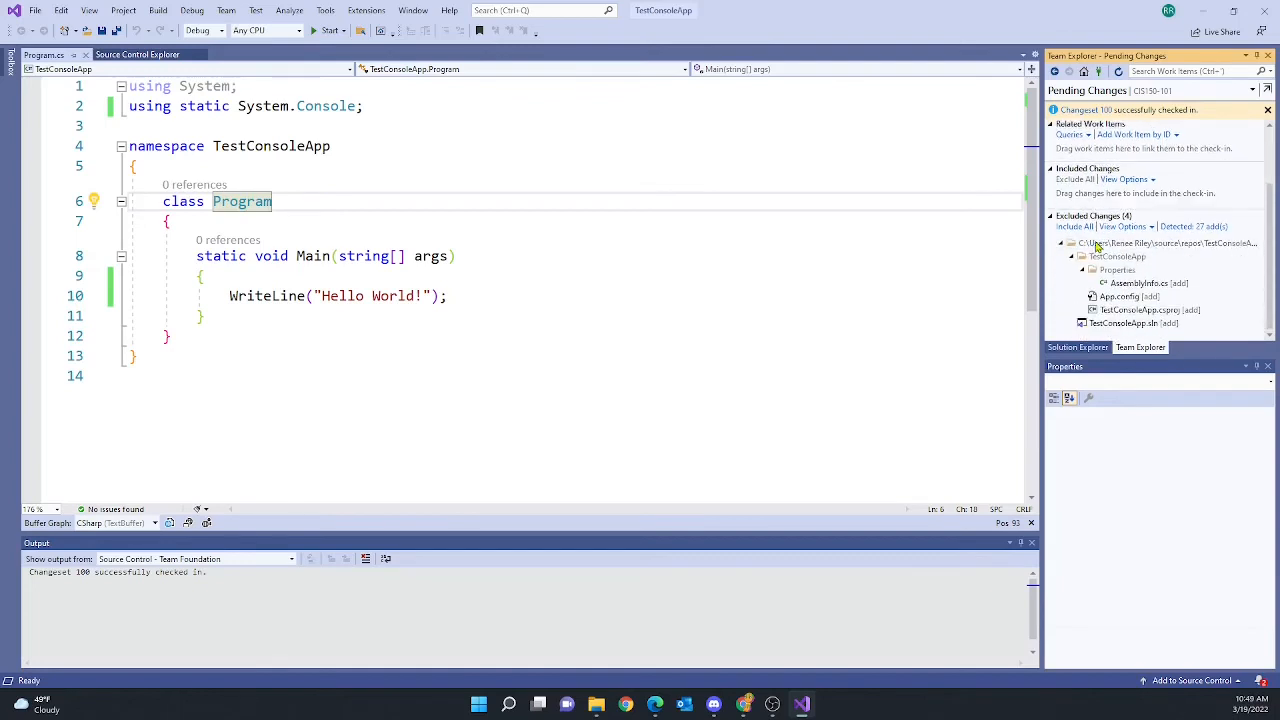
{"action": "scroll", "coordinate": [1098, 247], "scroll_direction": "up", "scroll_amount": 2}
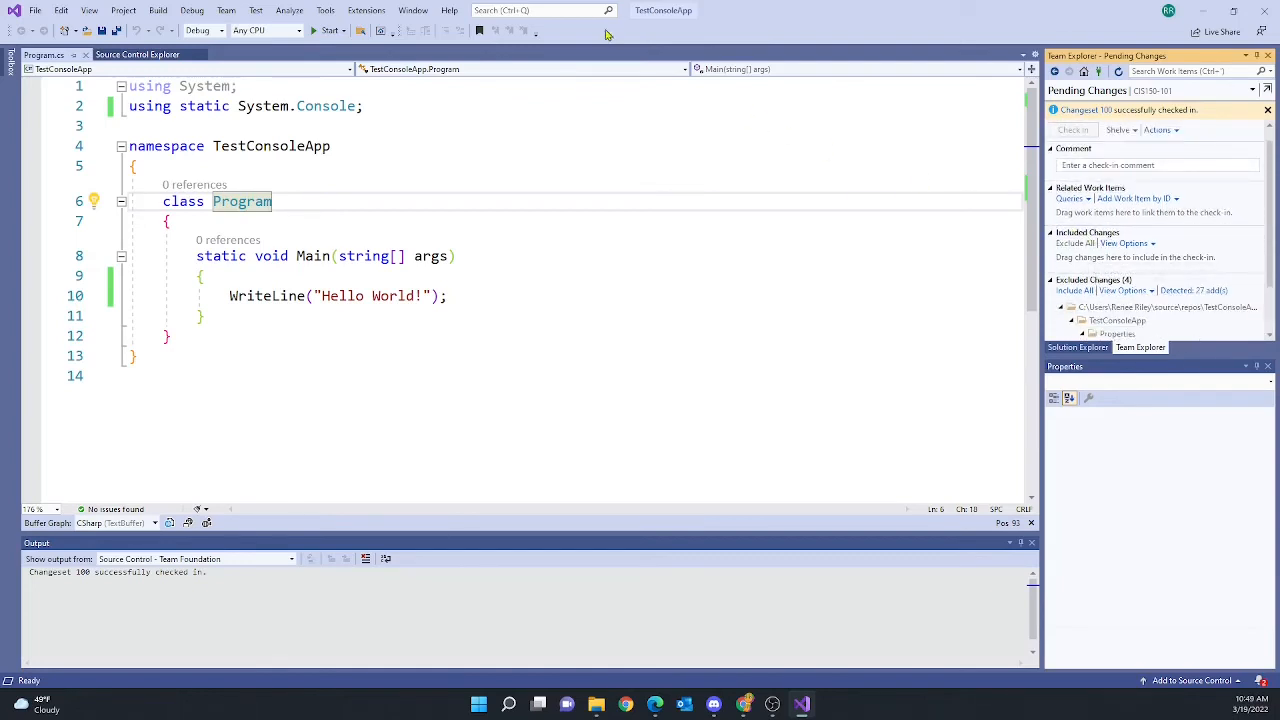
{"action": "left_click", "coordinate": [131, 55]}
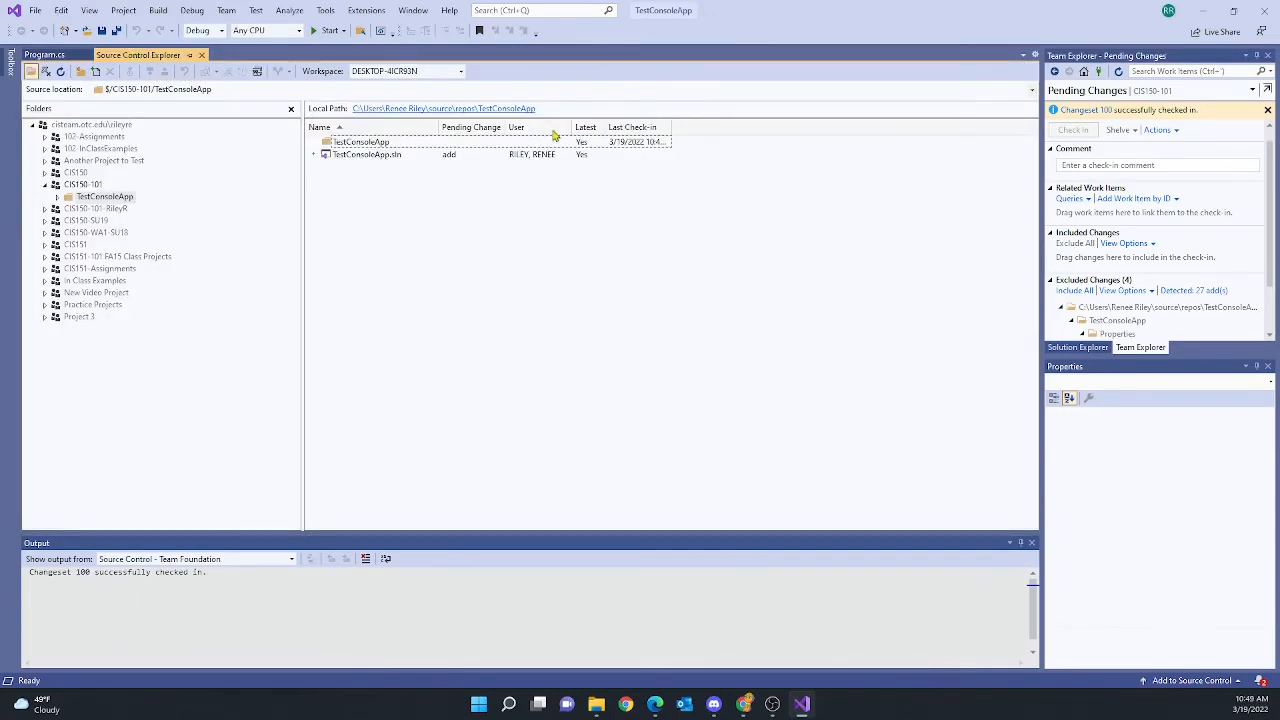
{"action": "double_click", "coordinate": [358, 146]}
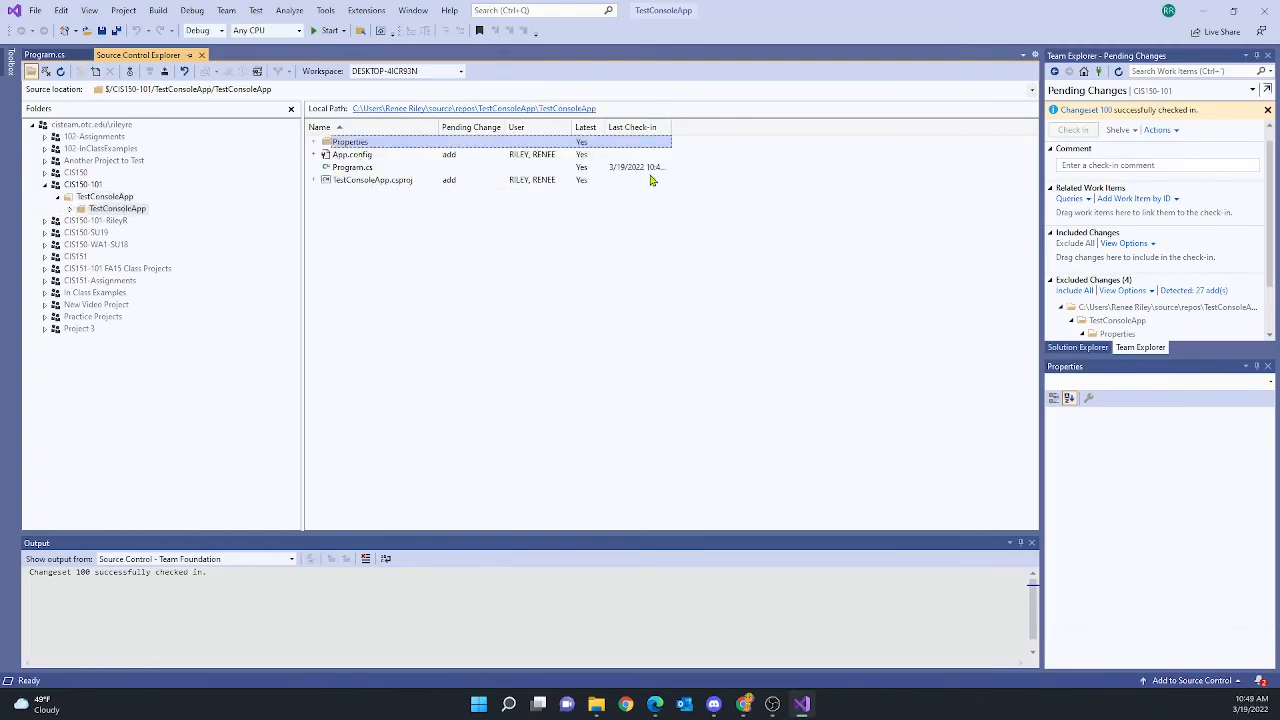
{"action": "left_click", "coordinate": [357, 182]}
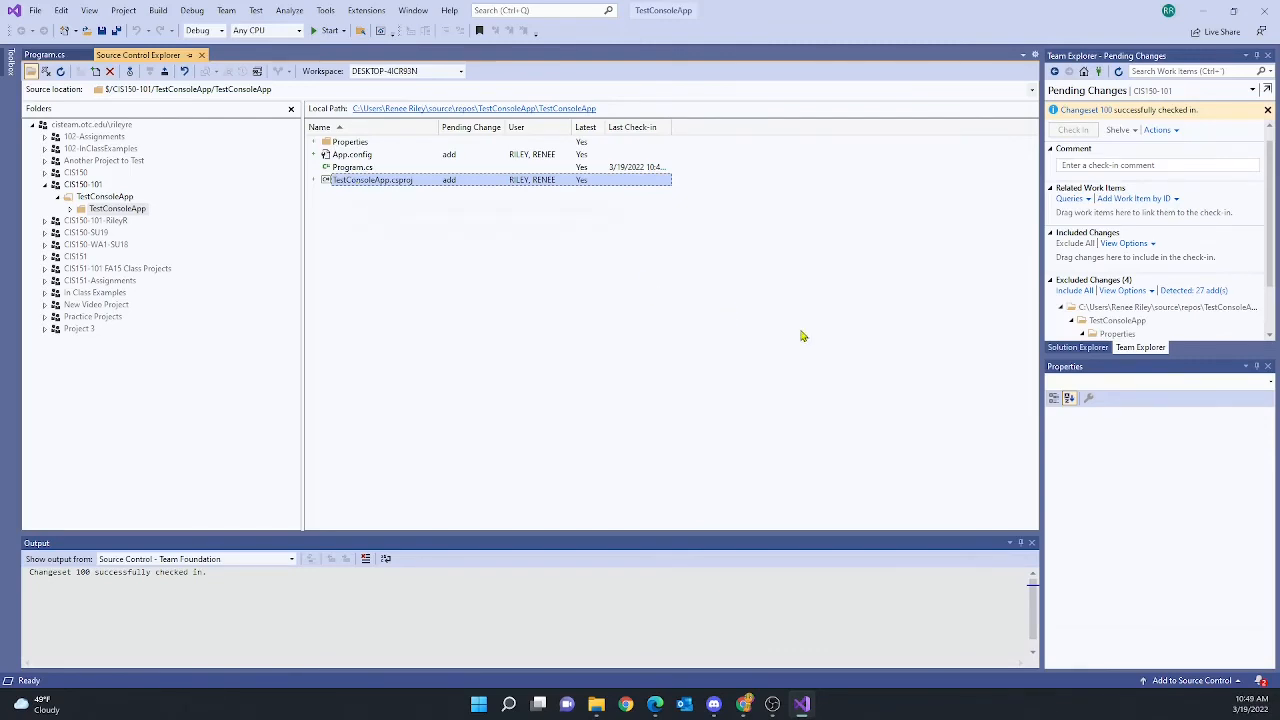
{"action": "left_click", "coordinate": [1070, 348]}
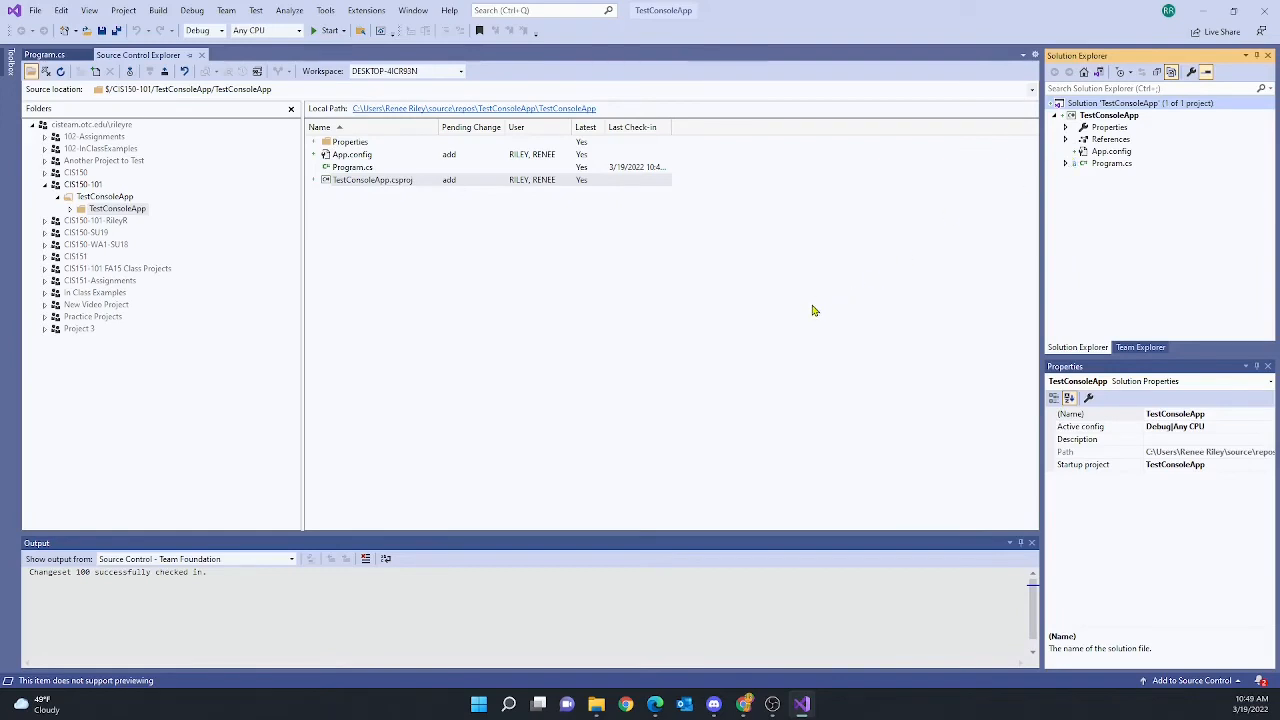
Check out Program.cs for edit from Solution Explorer and return to its code
{"action": "left_click", "coordinate": [791, 327]}
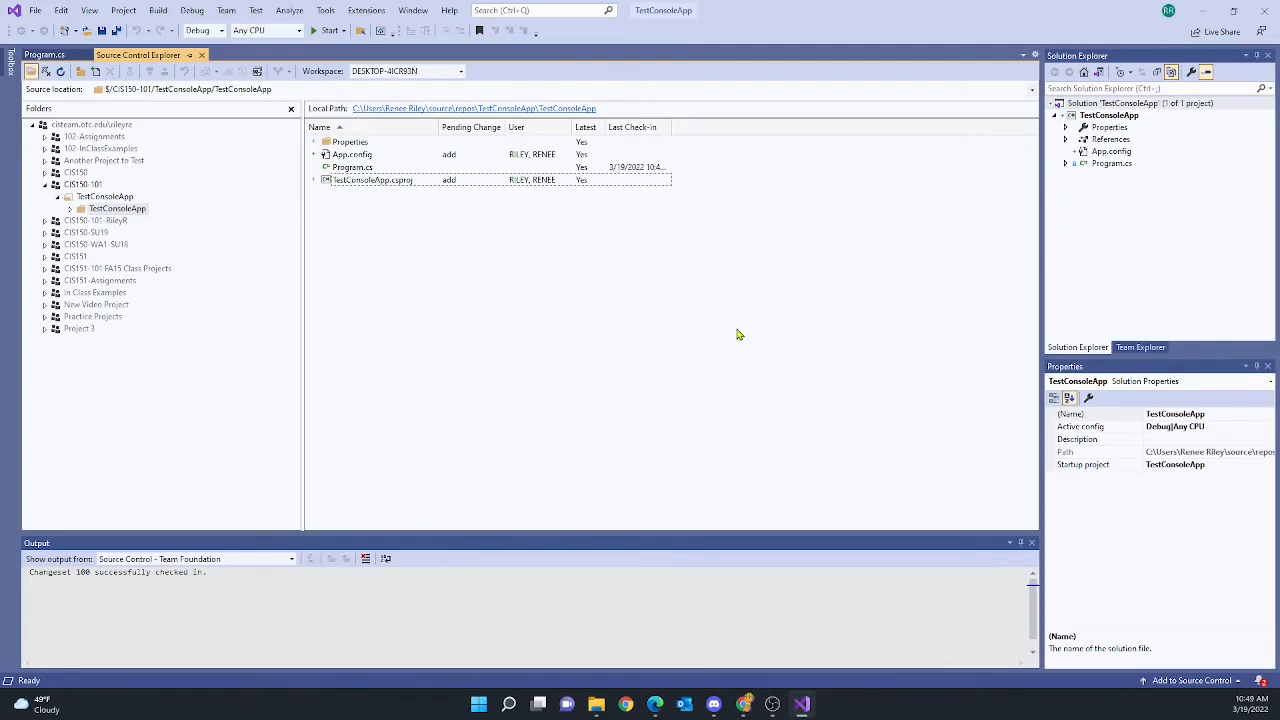
{"action": "right_click", "coordinate": [1112, 165]}
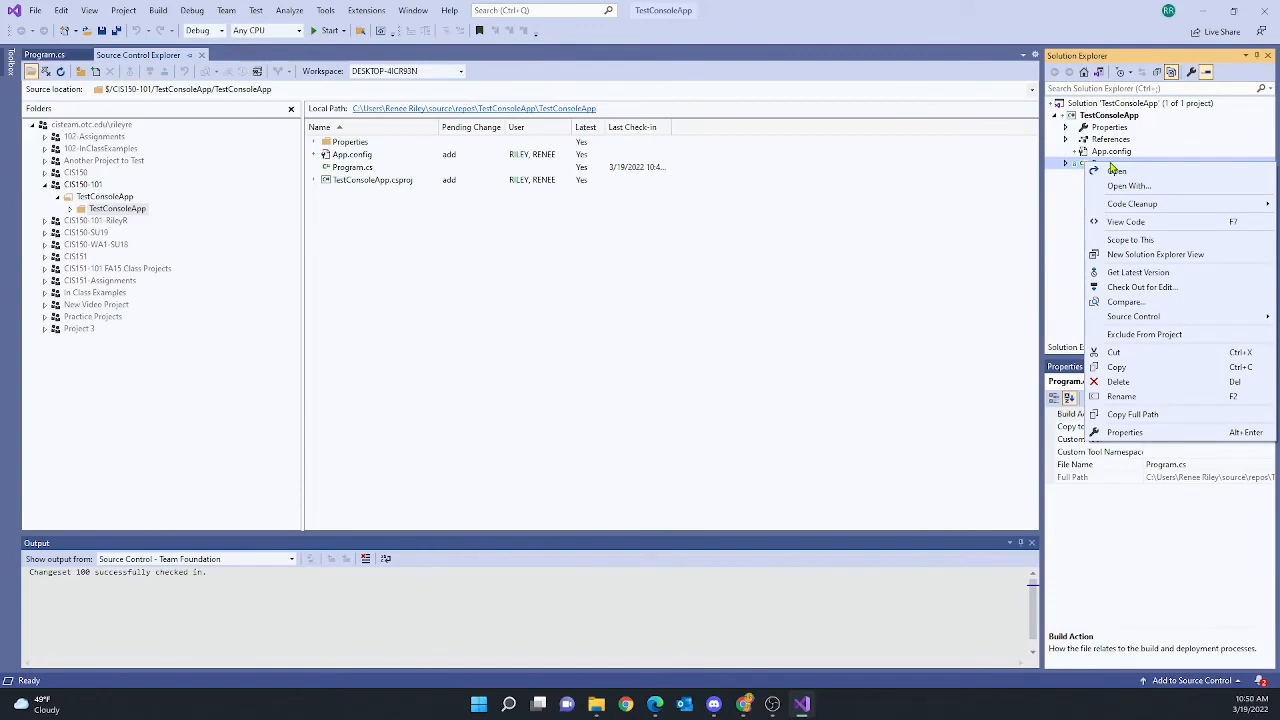
{"action": "left_click", "coordinate": [1131, 289]}
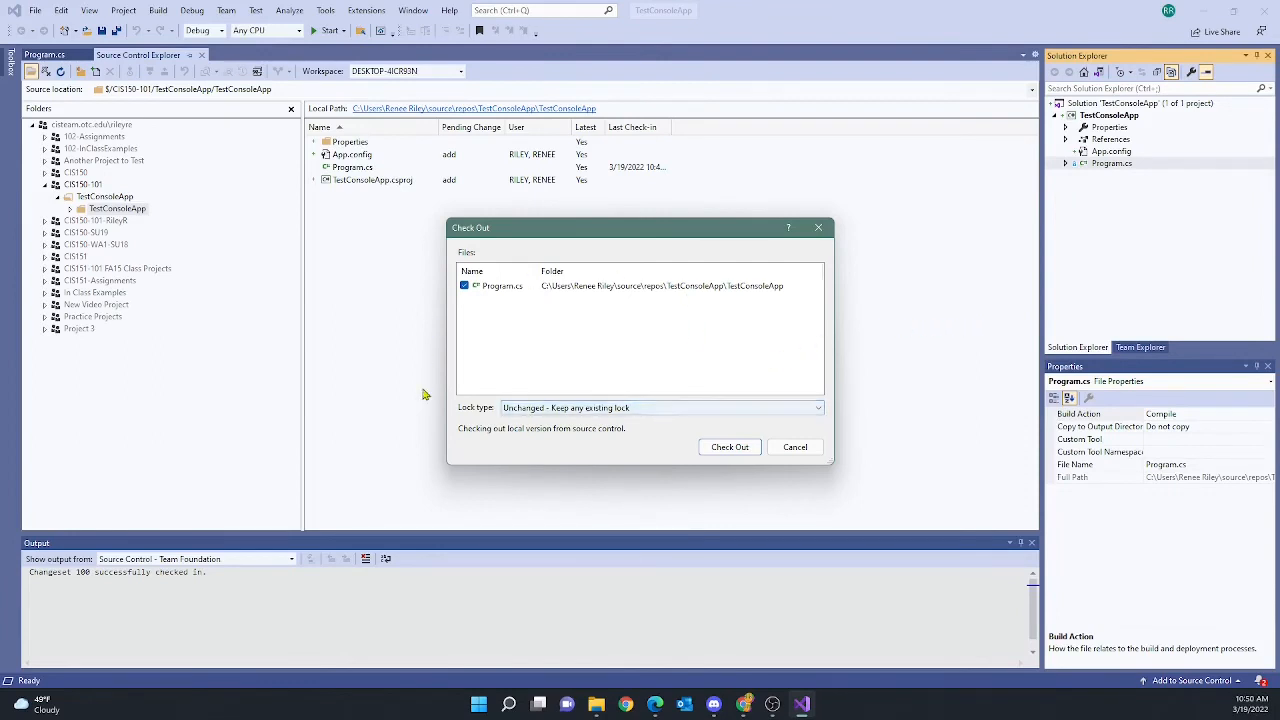
{"action": "left_click", "coordinate": [731, 447]}
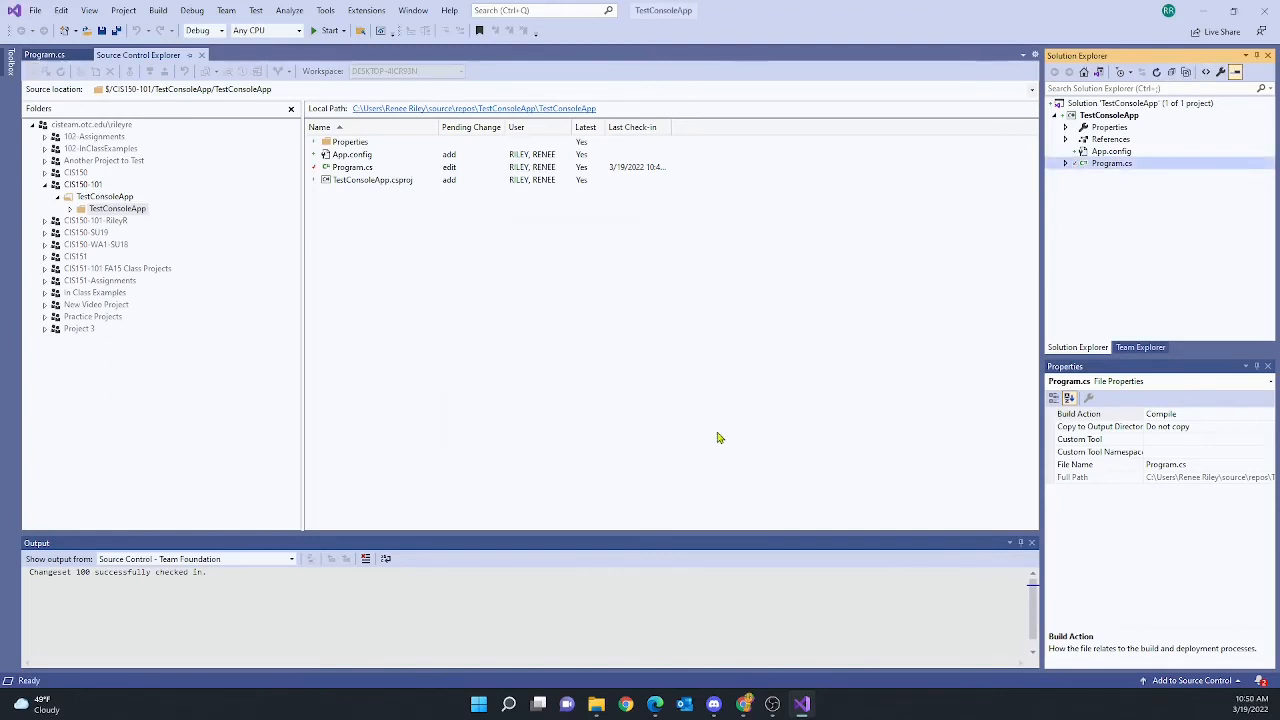
{"action": "left_click", "coordinate": [58, 57]}
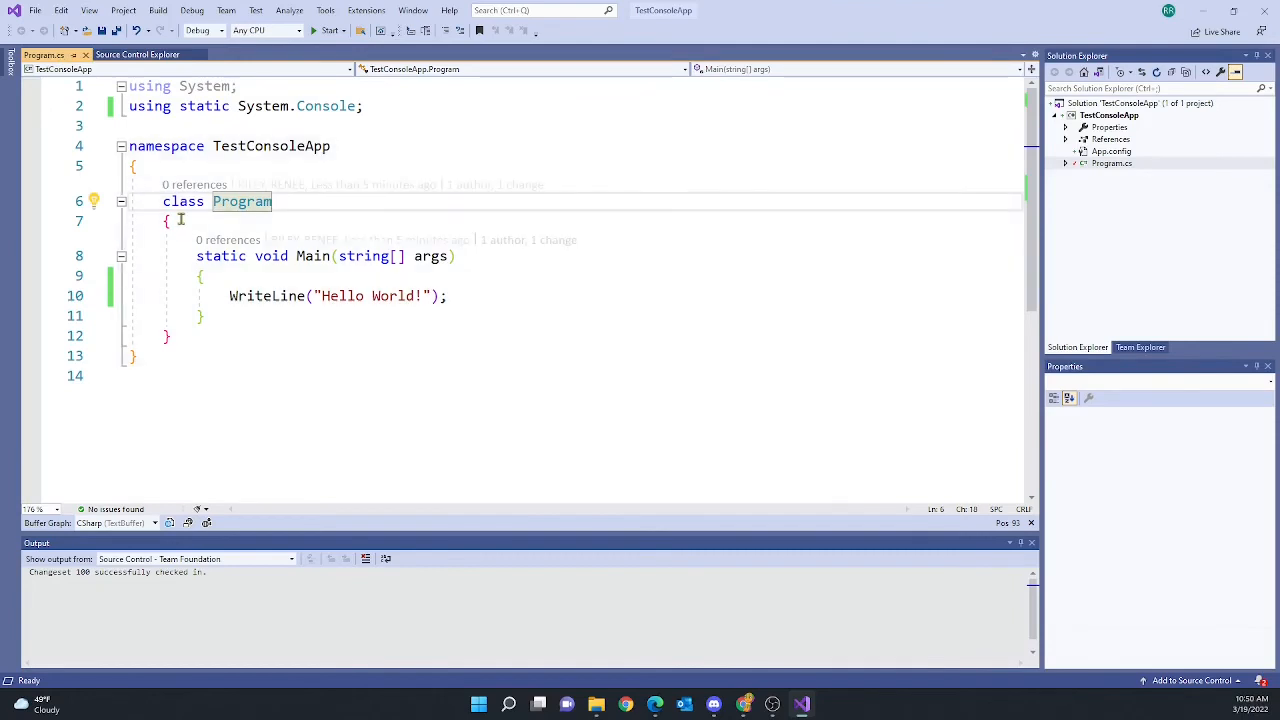
Add the /// summary 'this class sometimes serves as the program tester' above class Program
{"action": "left_click", "coordinate": [161, 166]}
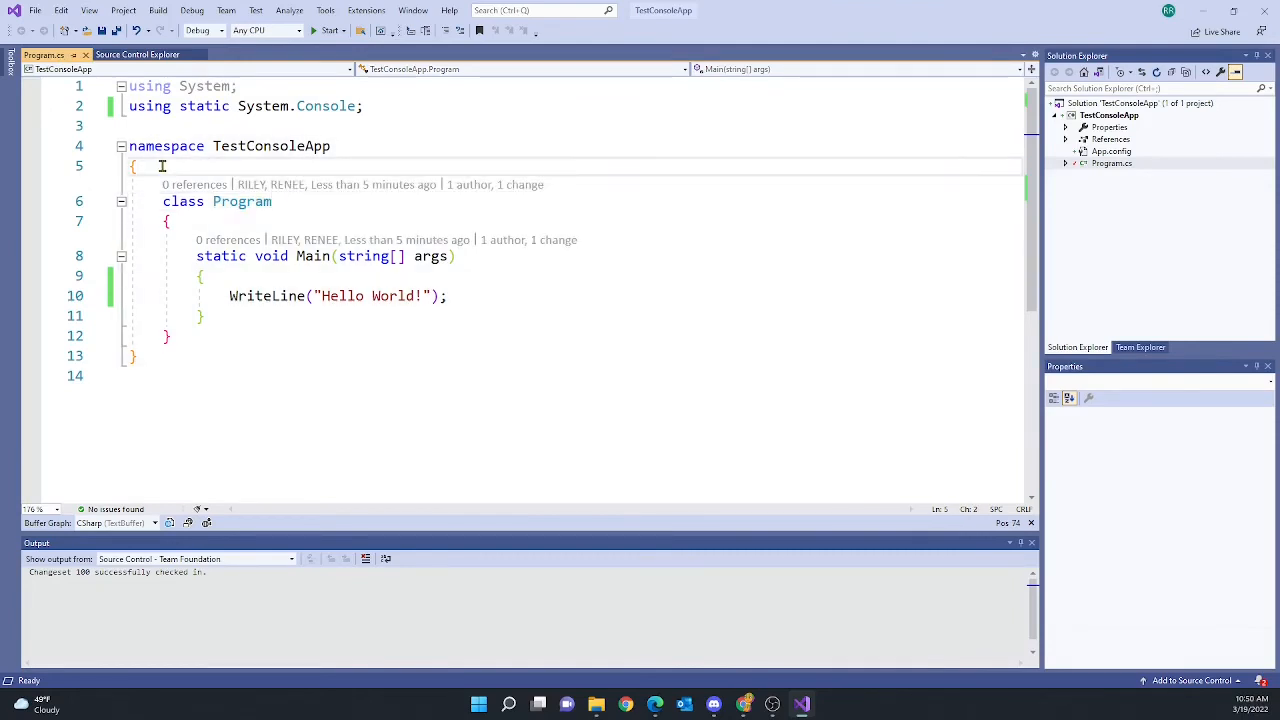
{"action": "key", "text": "Return"}
{"action": "type", "text": "/// "}
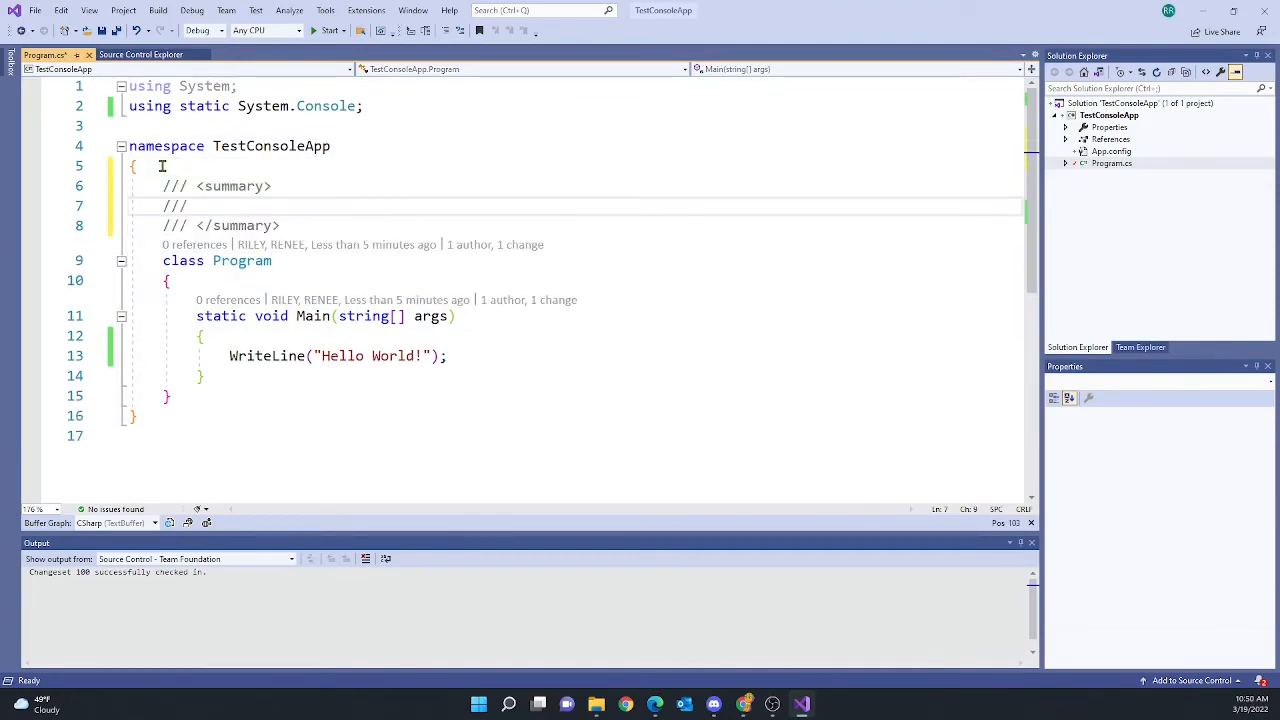
{"action": "type", "text": "this clas"}
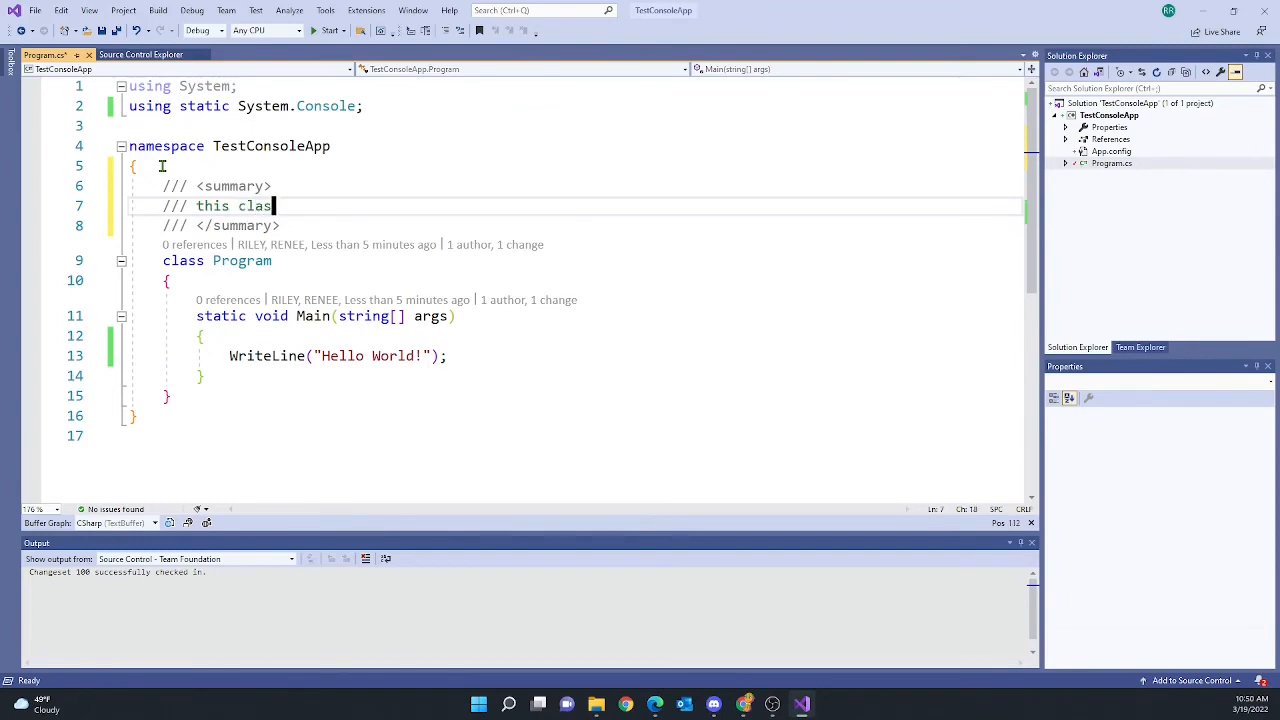
{"action": "type", "text": "s sometimes server"}
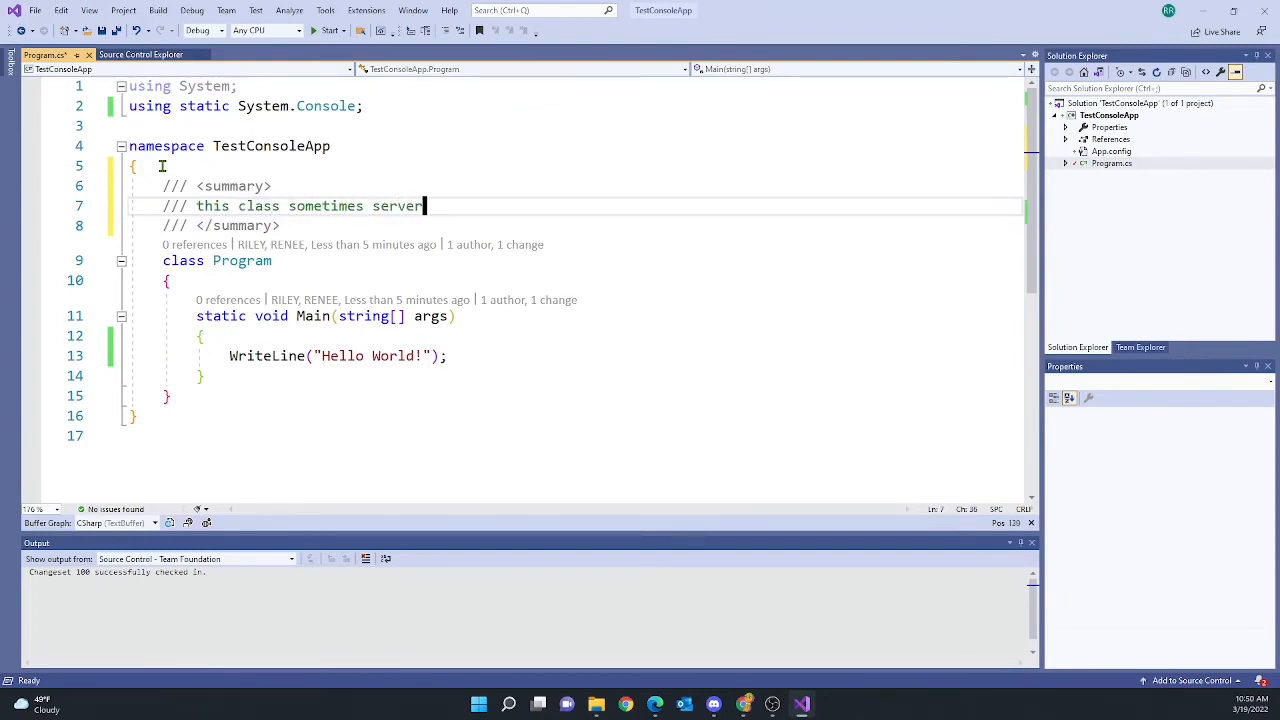
{"action": "key", "text": "BackSpace"}
{"action": "type", "text": "s as the po"}
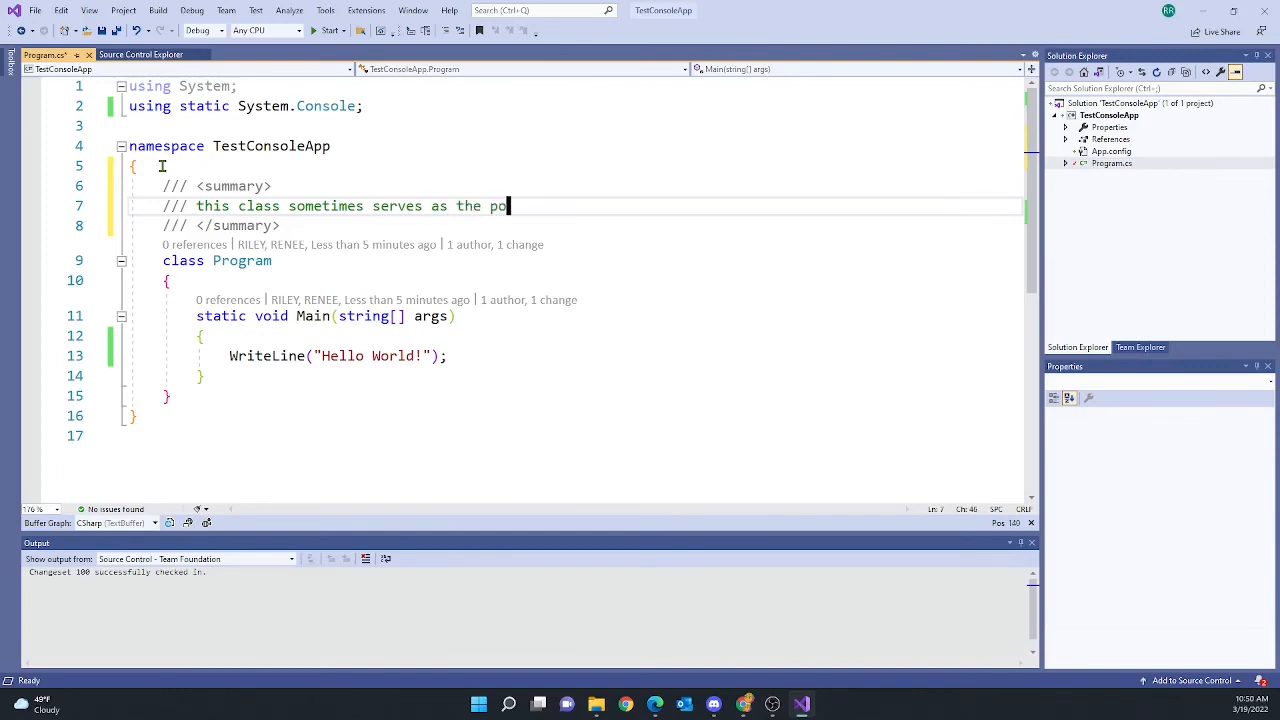
{"action": "key", "text": "BackSpace"}
{"action": "type", "text": "rogram tester"}
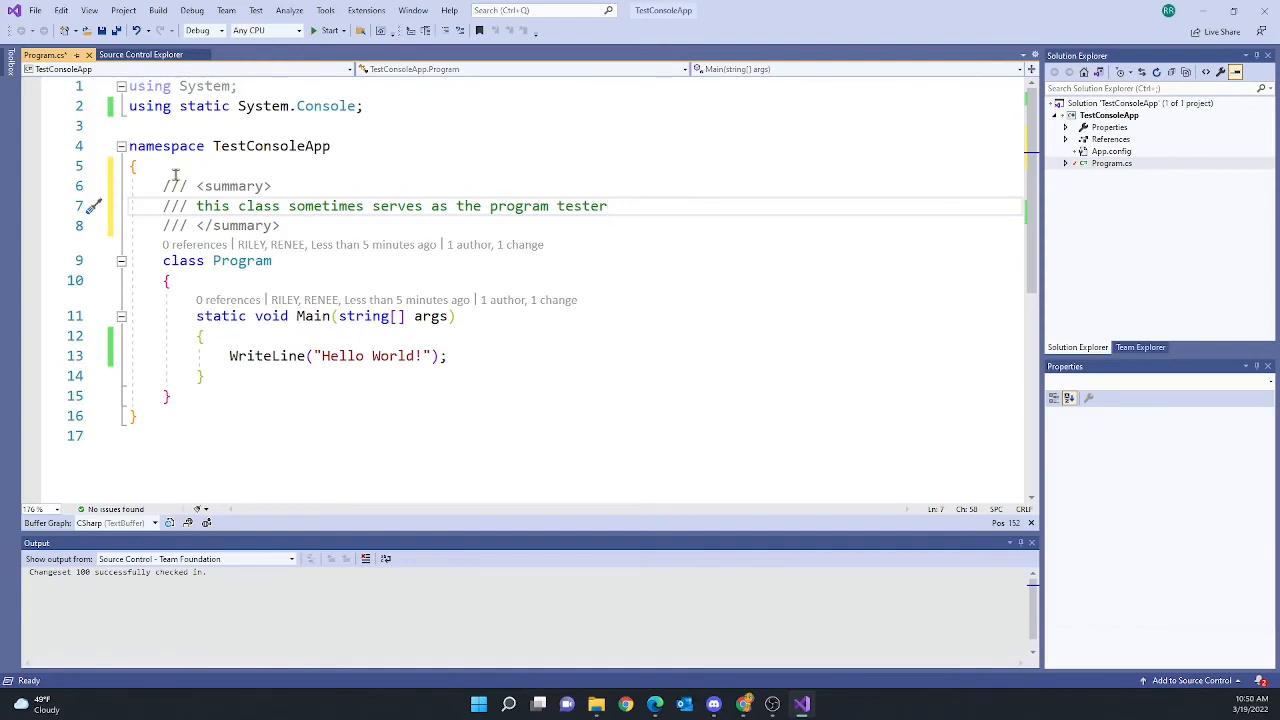
{"action": "left_click", "coordinate": [453, 437]}
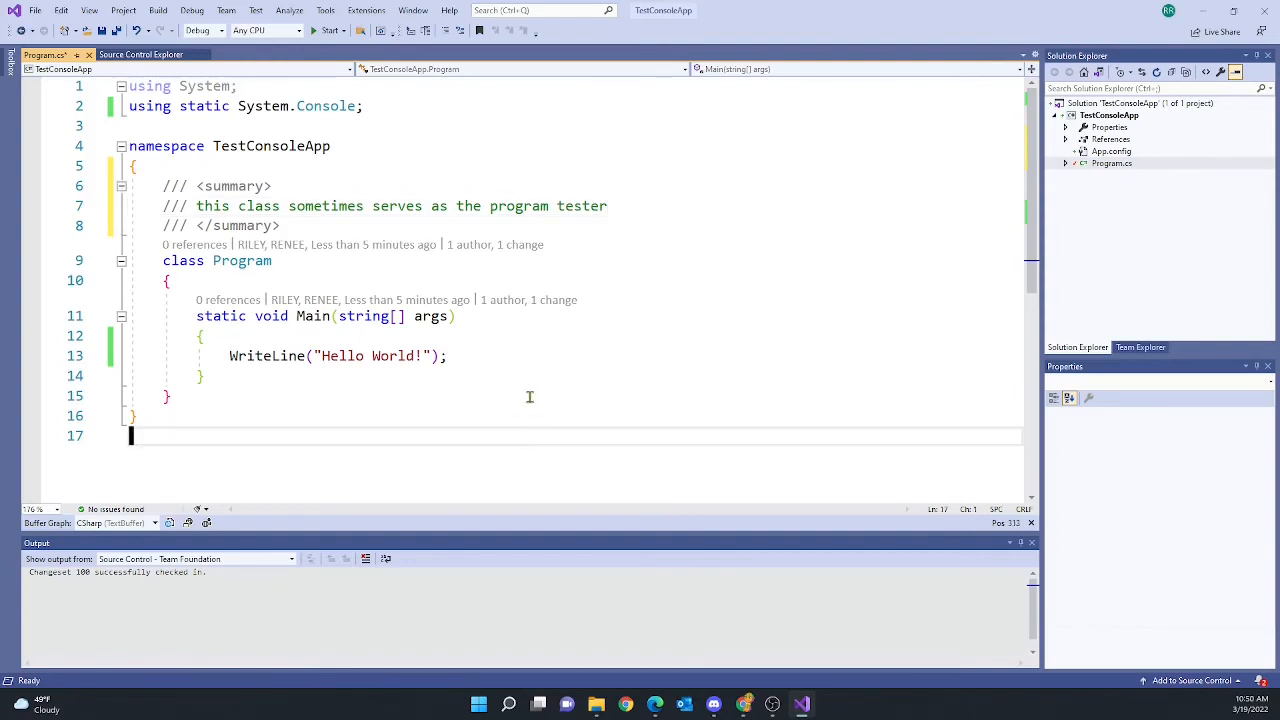
Save Program.cs and check it in with the comment 'Added xml comment' as changeset 101
{"action": "right_click", "coordinate": [1100, 166]}
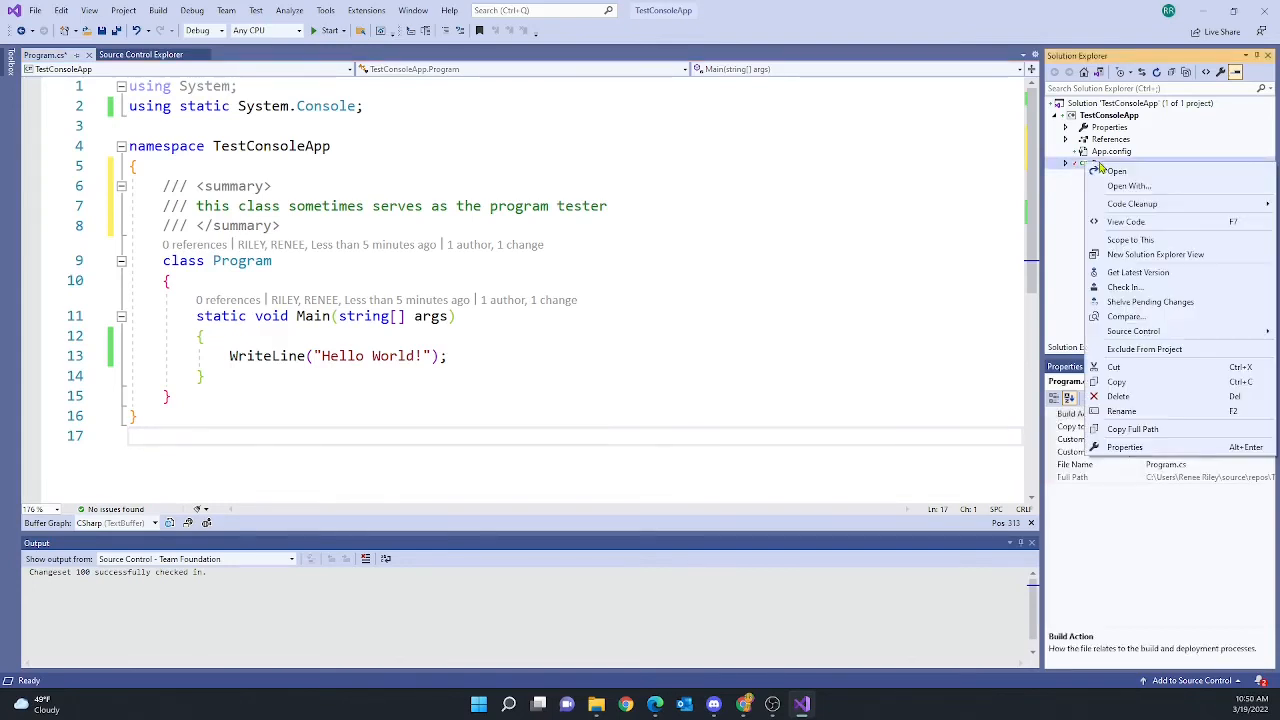
{"action": "left_click", "coordinate": [1120, 288]}
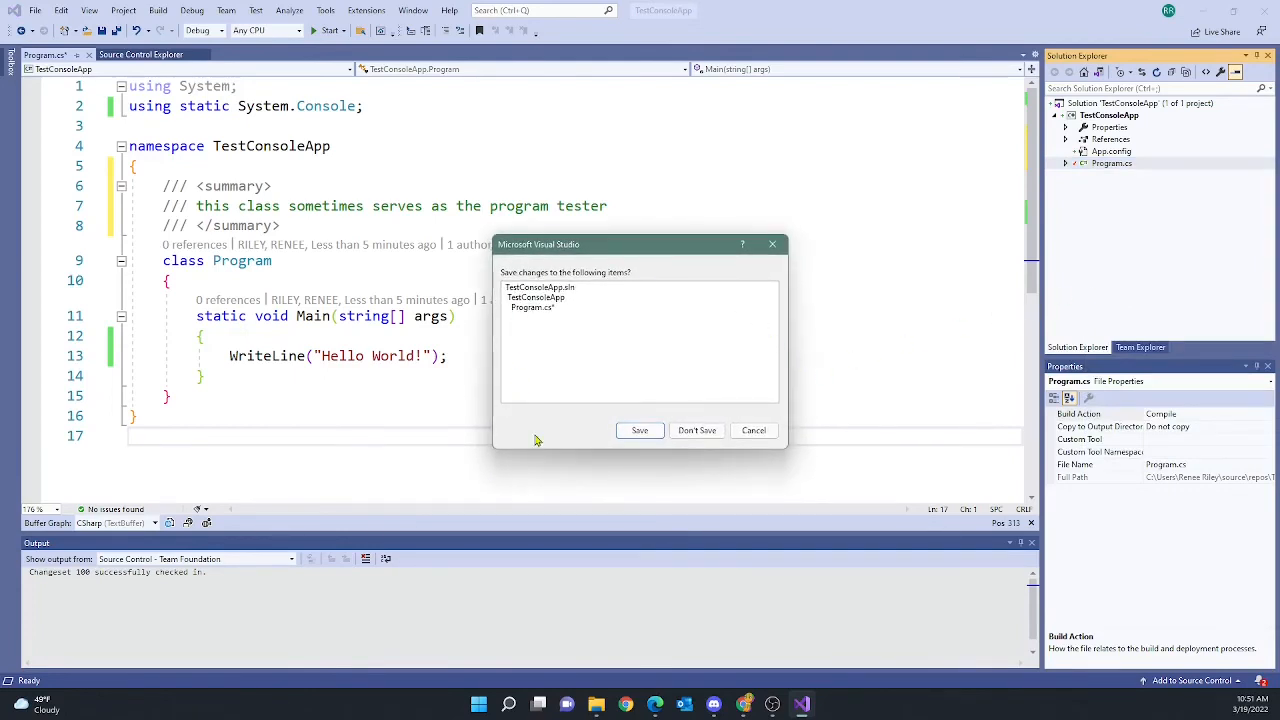
{"action": "left_click", "coordinate": [640, 431]}
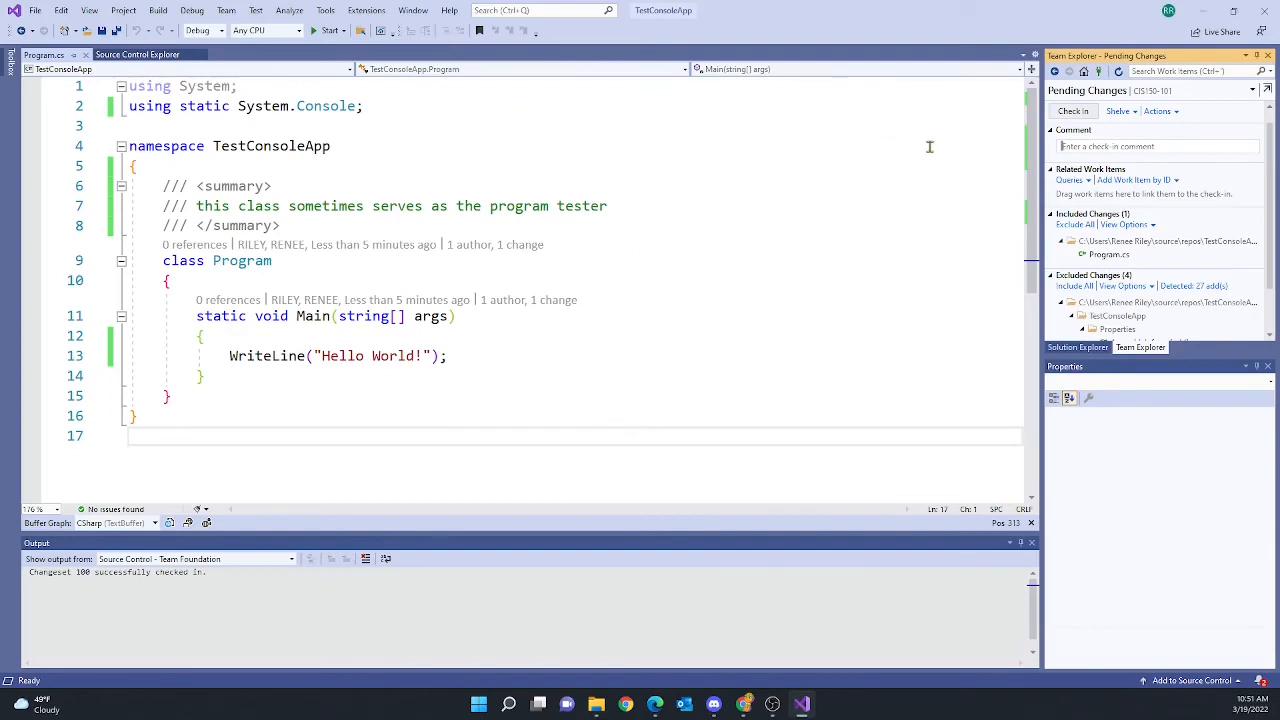
{"action": "type", "text": "Added xml comm"}
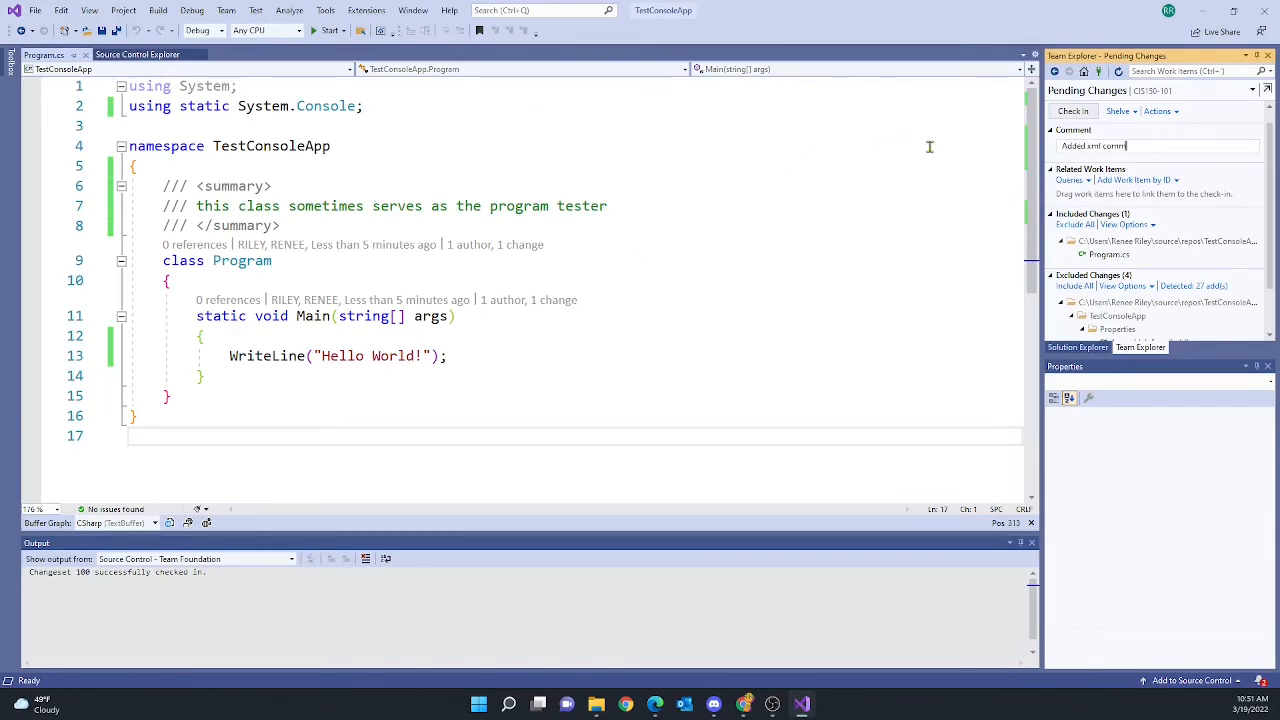
{"action": "type", "text": "ent"}
{"action": "left_click", "coordinate": [1074, 112]}
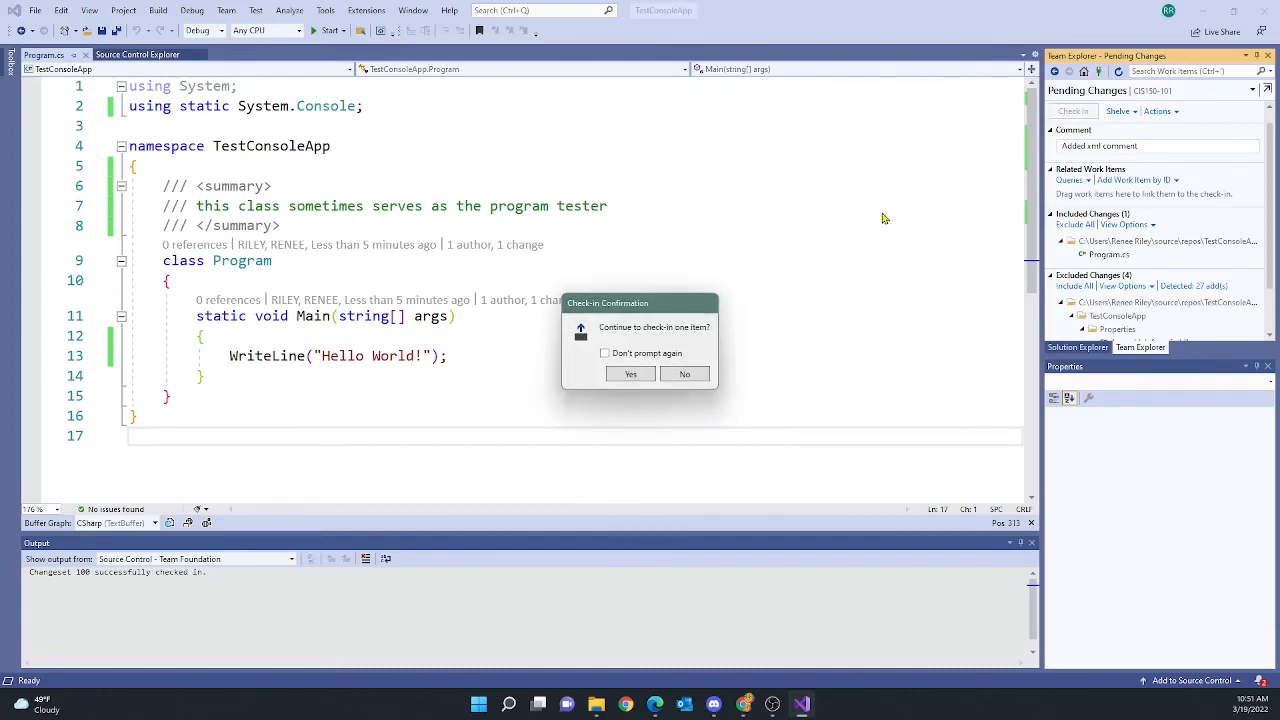
{"action": "left_click", "coordinate": [631, 373]}
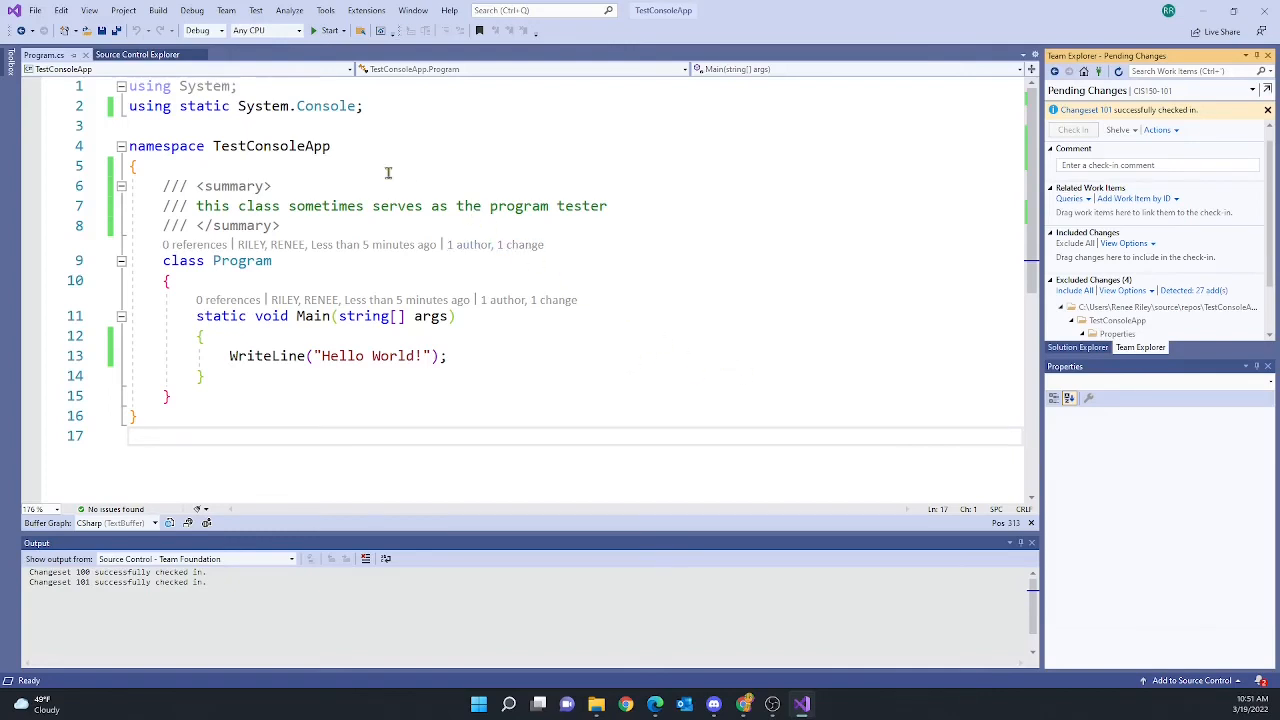
Widen the Last Check-in column in Source Control Explorer and open the server's Program.cs
{"action": "left_click", "coordinate": [140, 55]}
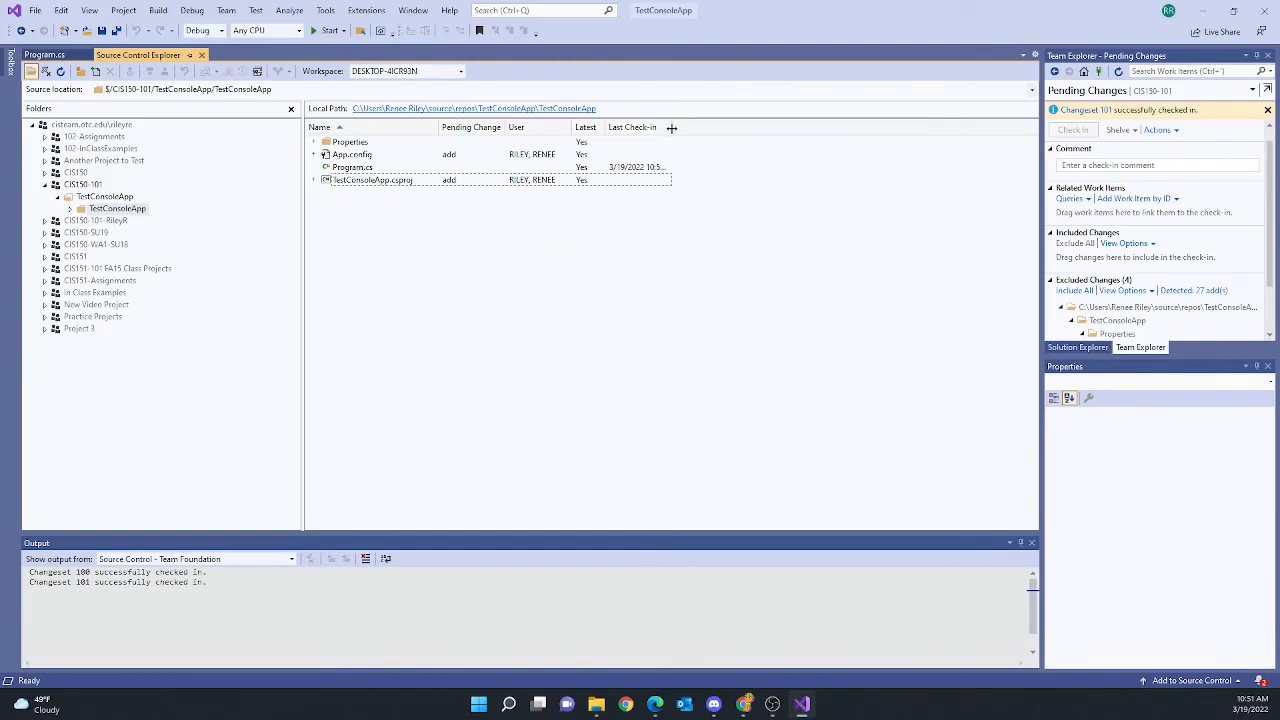
{"action": "left_click_drag", "start_coordinate": [672, 127], "coordinate": [731, 127]}
{"action": "double_click", "coordinate": [346, 168]}
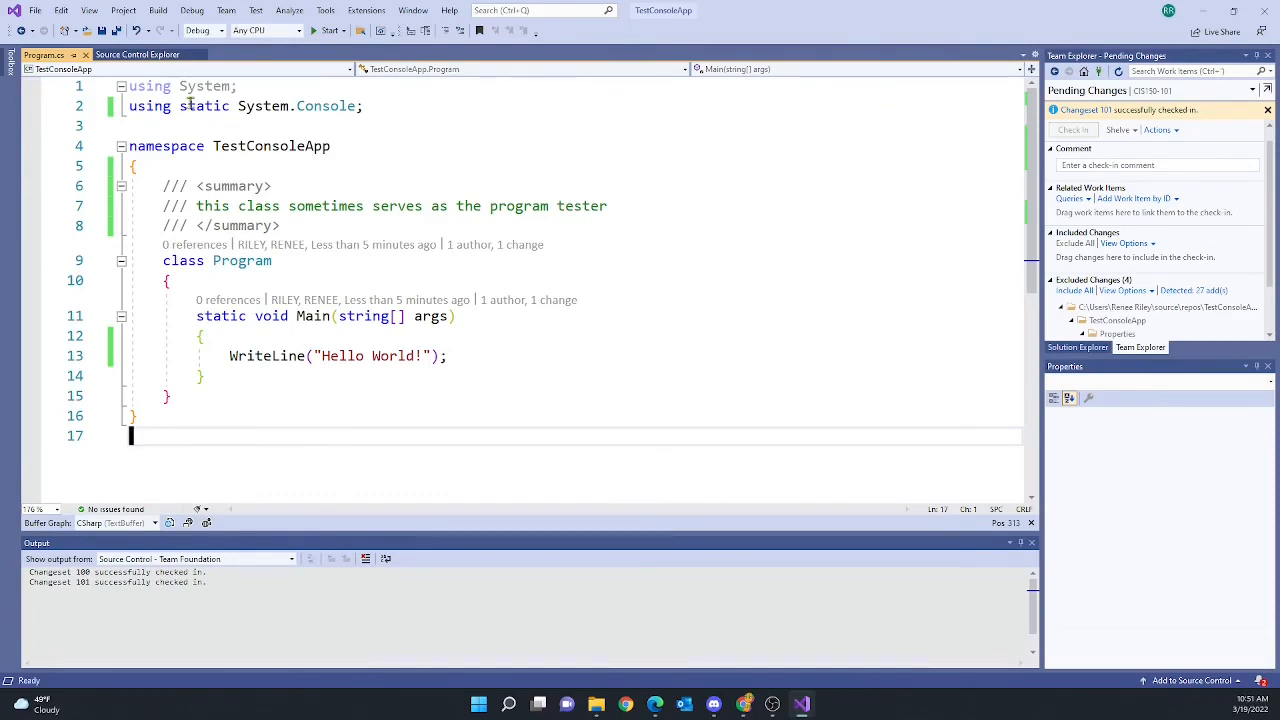
{"action": "left_click", "coordinate": [135, 55]}
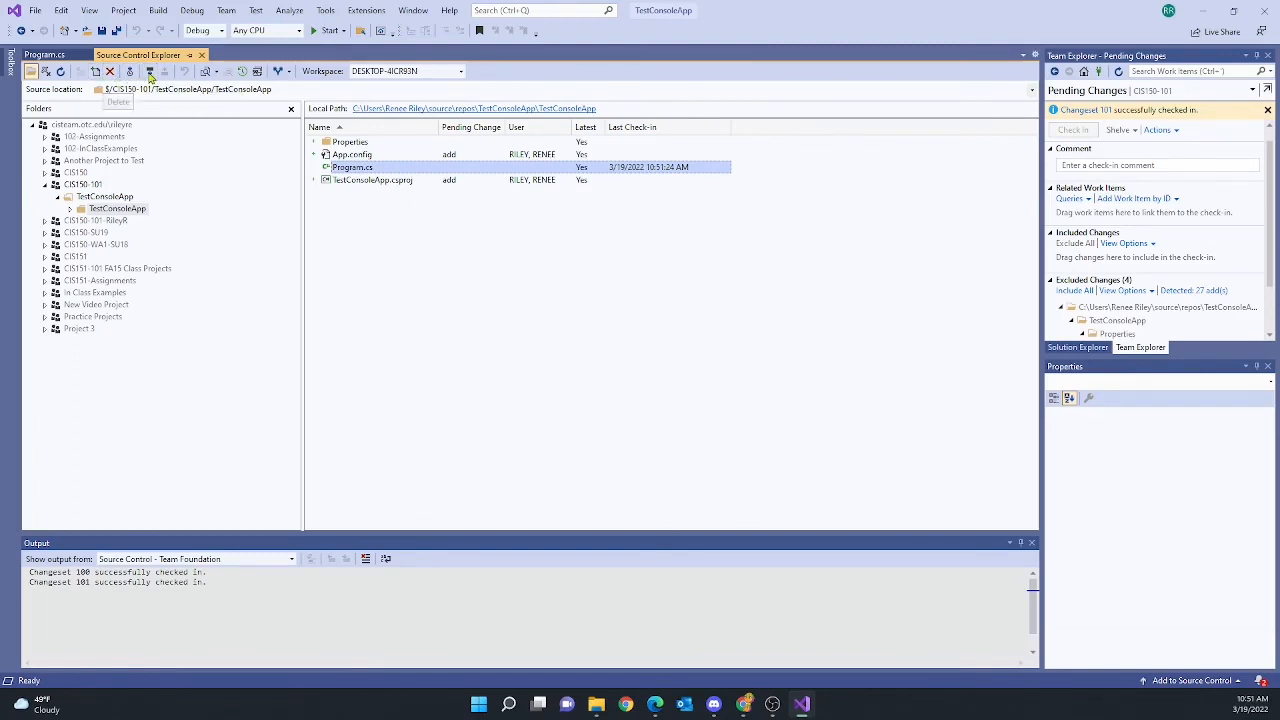
Compare the server Program.cs with the local version, then close the diff and return to the code
{"action": "left_click", "coordinate": [217, 72]}
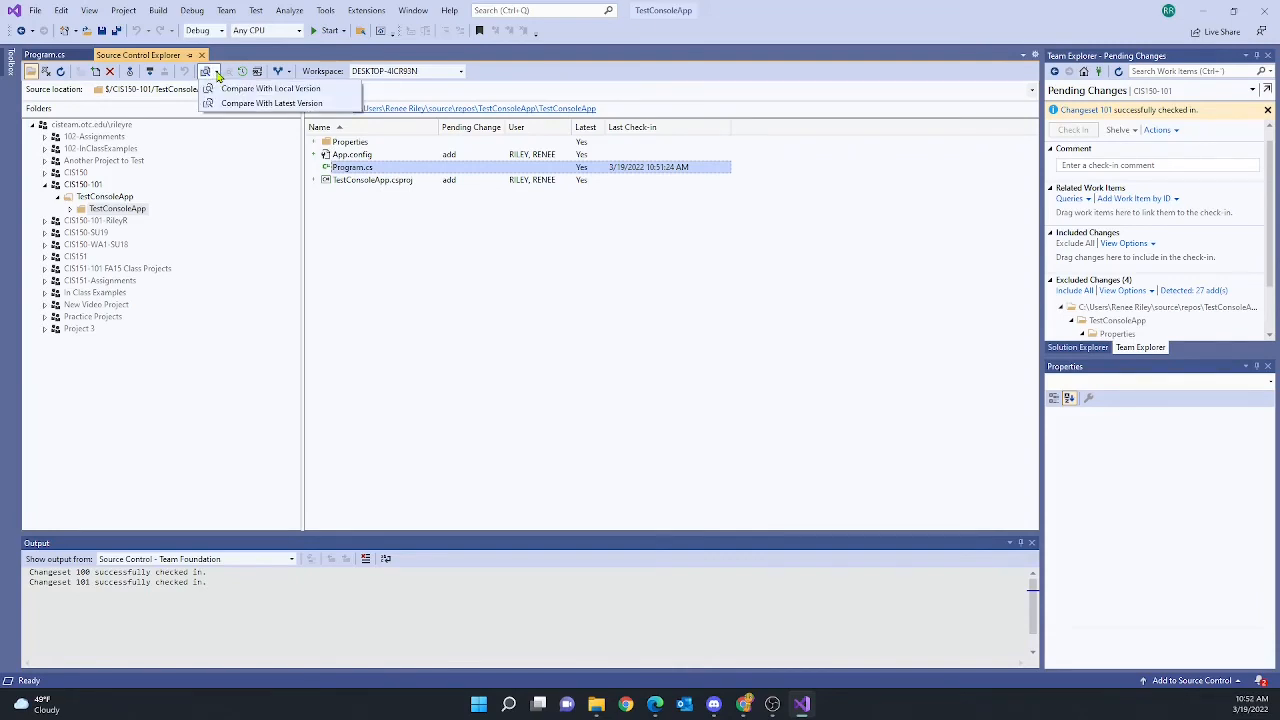
{"action": "left_click", "coordinate": [255, 104]}
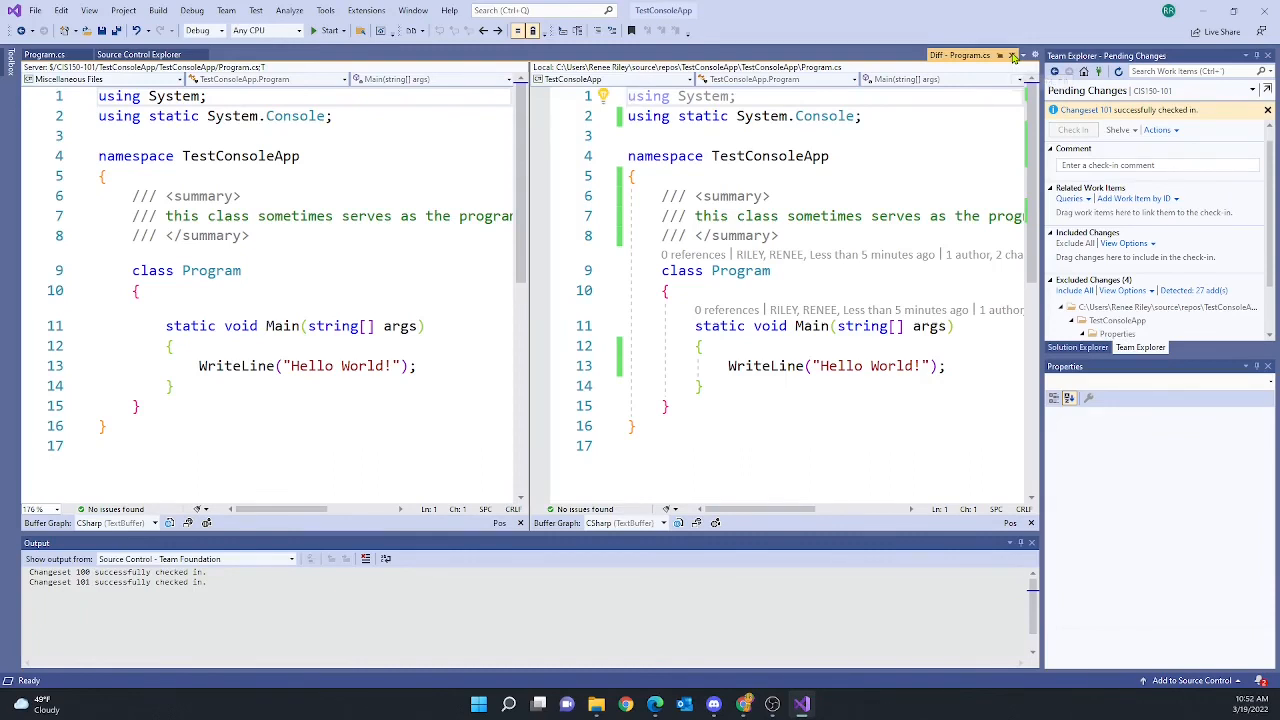
{"action": "left_click", "coordinate": [1012, 56]}
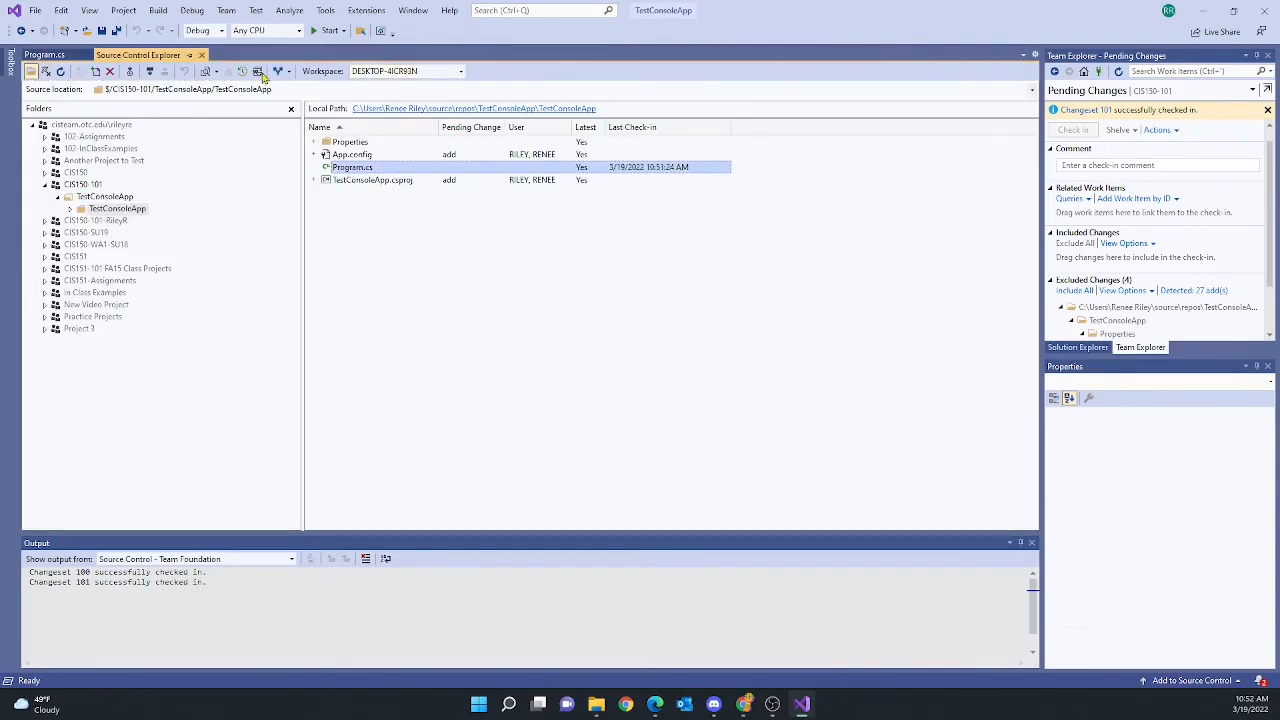
{"action": "left_click", "coordinate": [44, 55]}
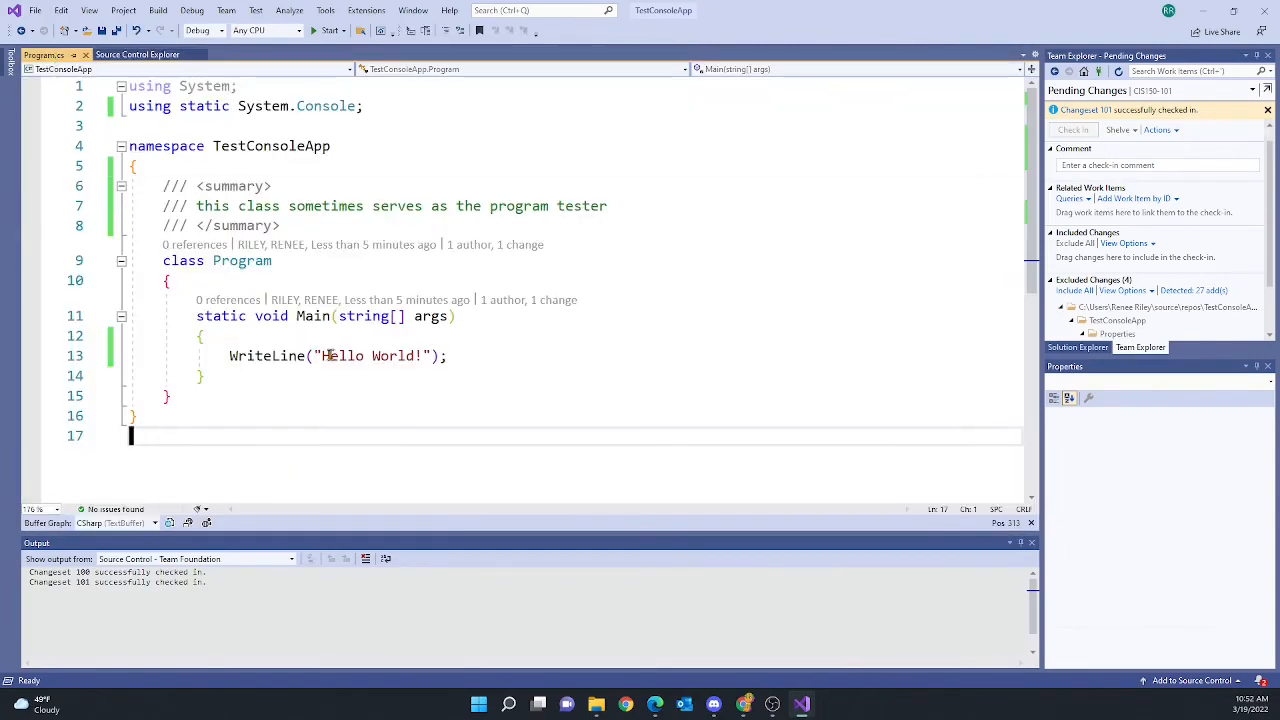
Add the line '// add another source code comment' below the WriteLine call
{"action": "left_click", "coordinate": [466, 356]}
{"action": "key", "text": "Return"}
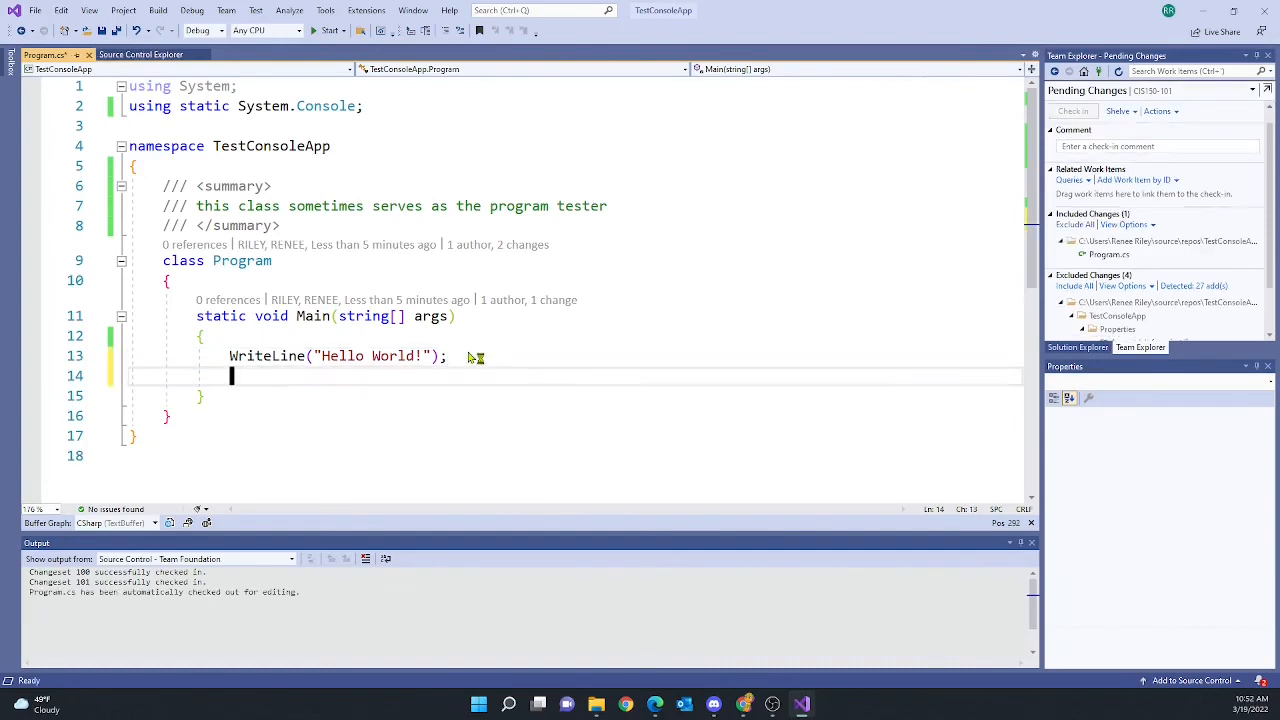
{"action": "type", "text": "// add ano"}
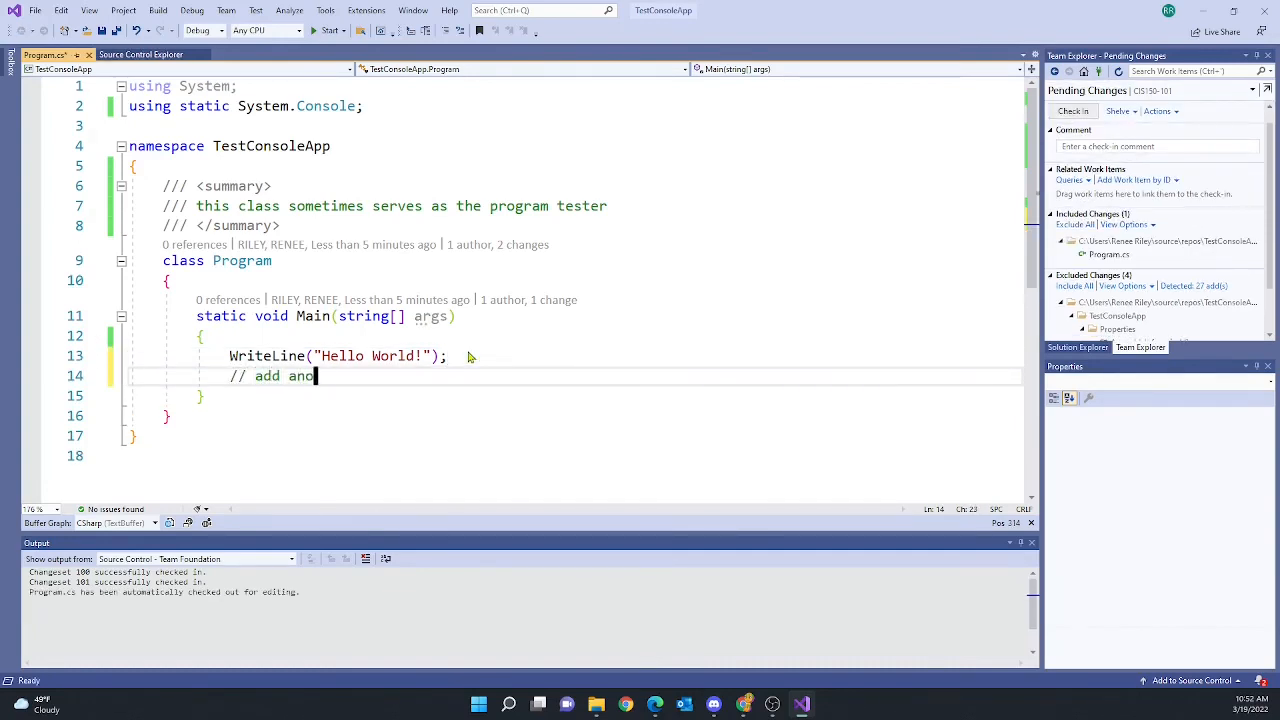
{"action": "type", "text": "ther source c"}
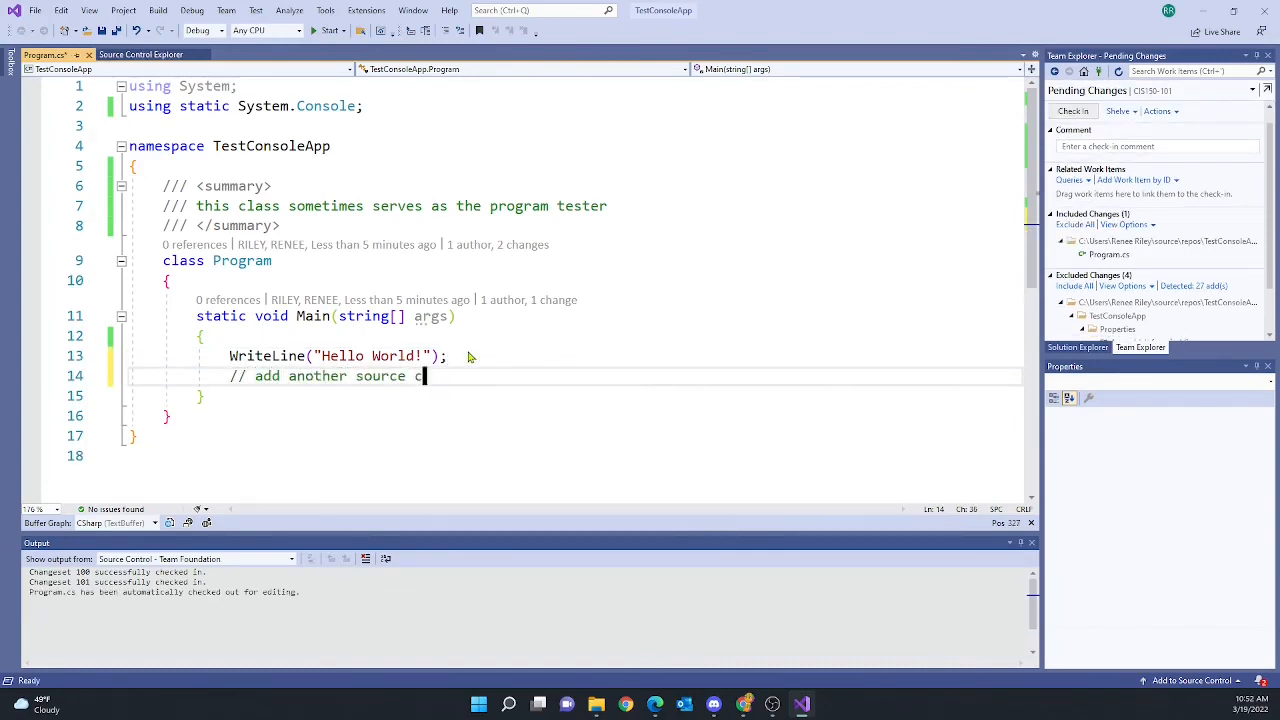
{"action": "type", "text": "ode comment"}
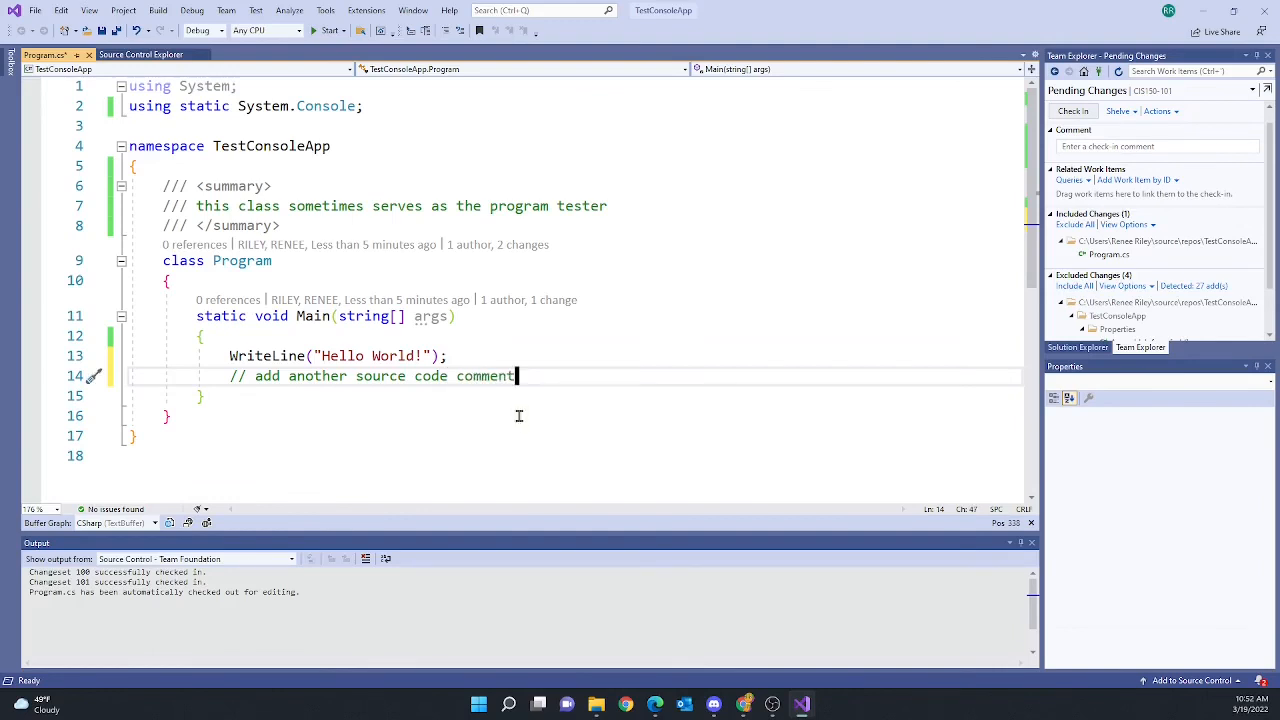
{"action": "left_click", "coordinate": [574, 420]}
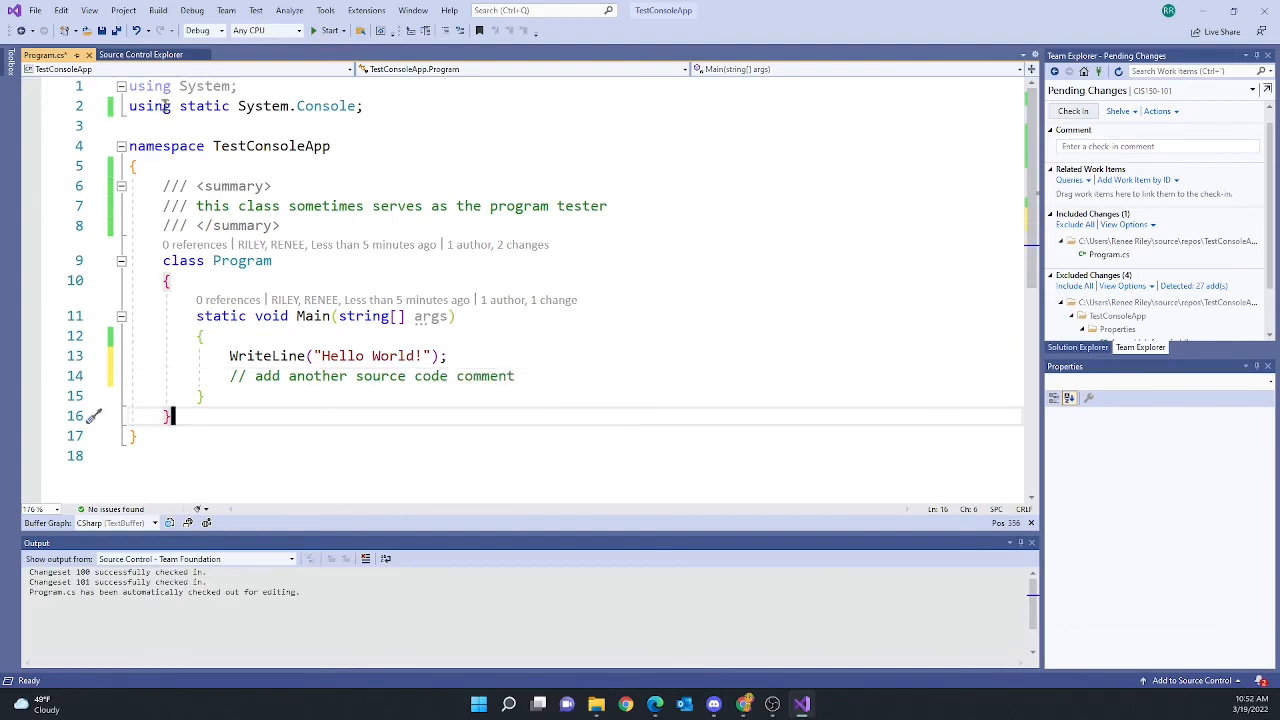
Compare Program.cs with its local version, then close the diff and return to the code
{"action": "left_click", "coordinate": [140, 54]}
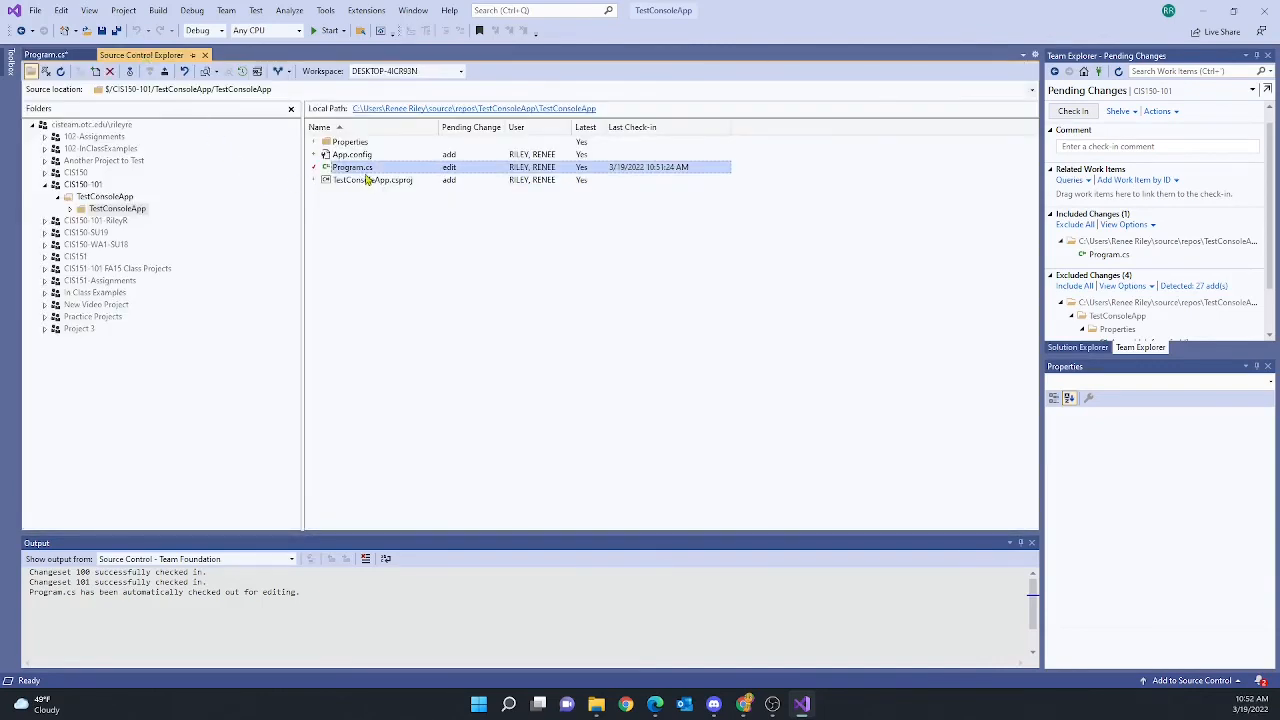
{"action": "left_click", "coordinate": [219, 72]}
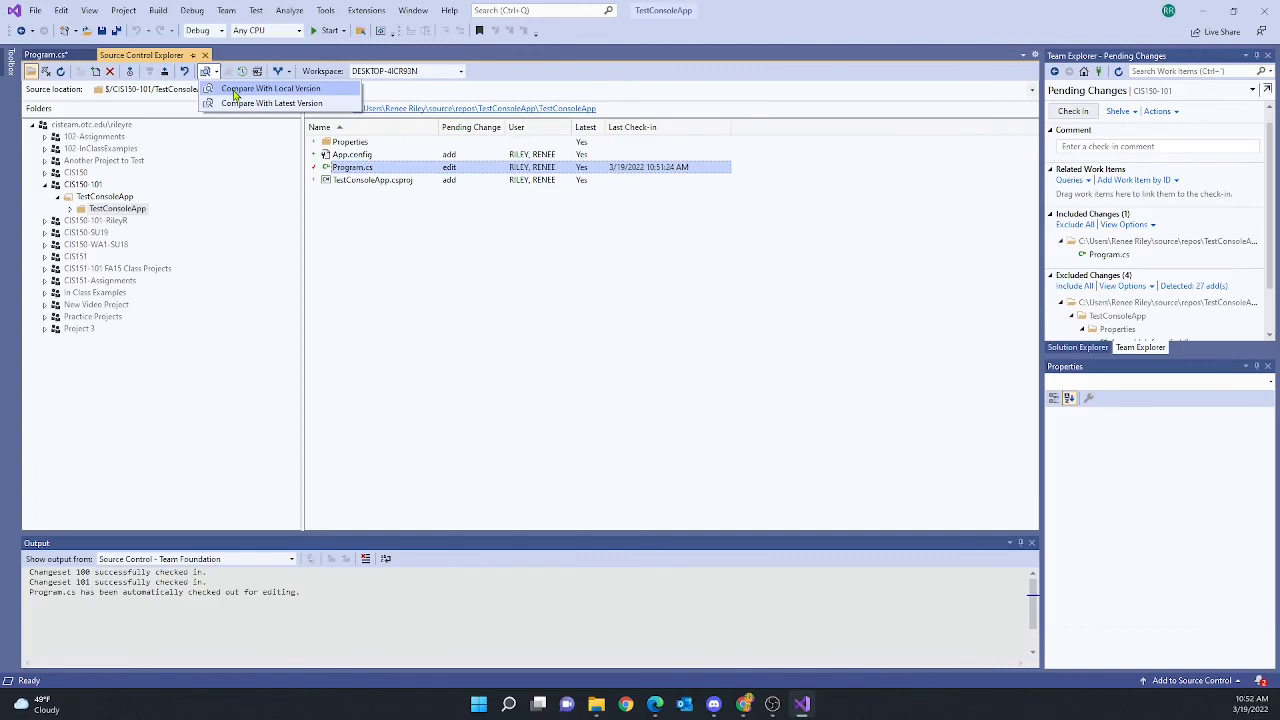
{"action": "left_click", "coordinate": [236, 93]}
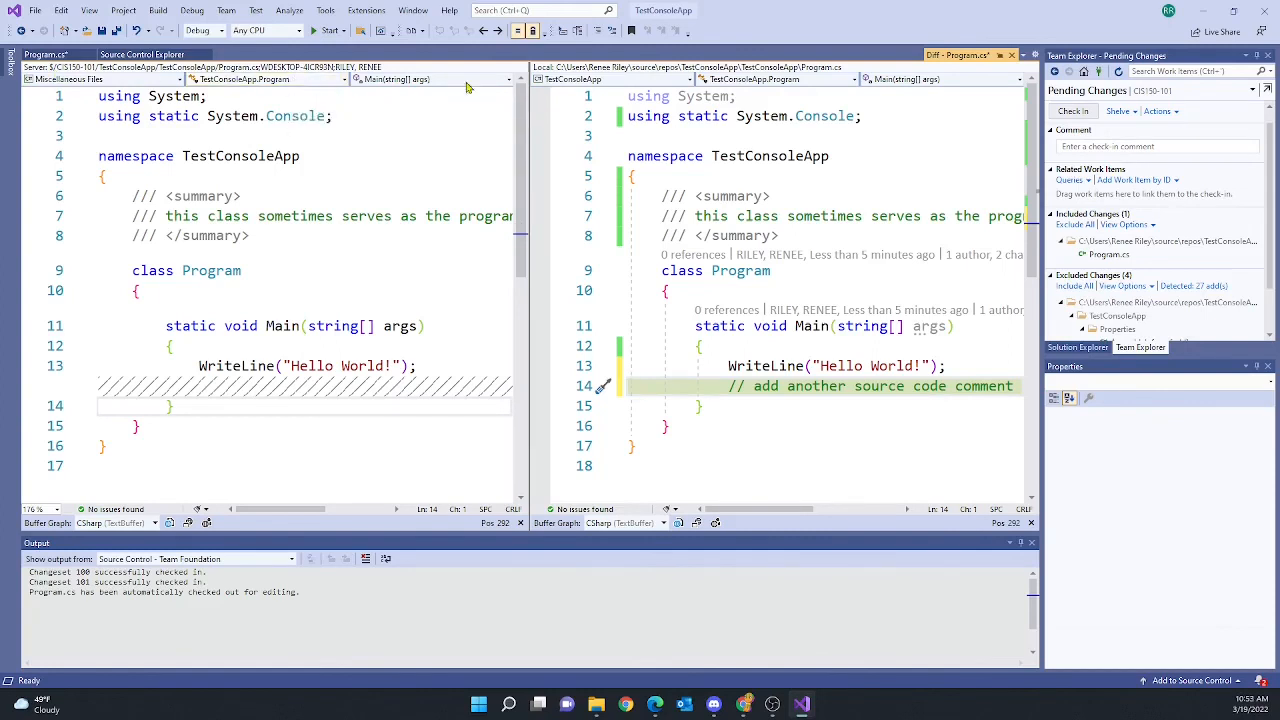
{"action": "left_click", "coordinate": [1012, 57]}
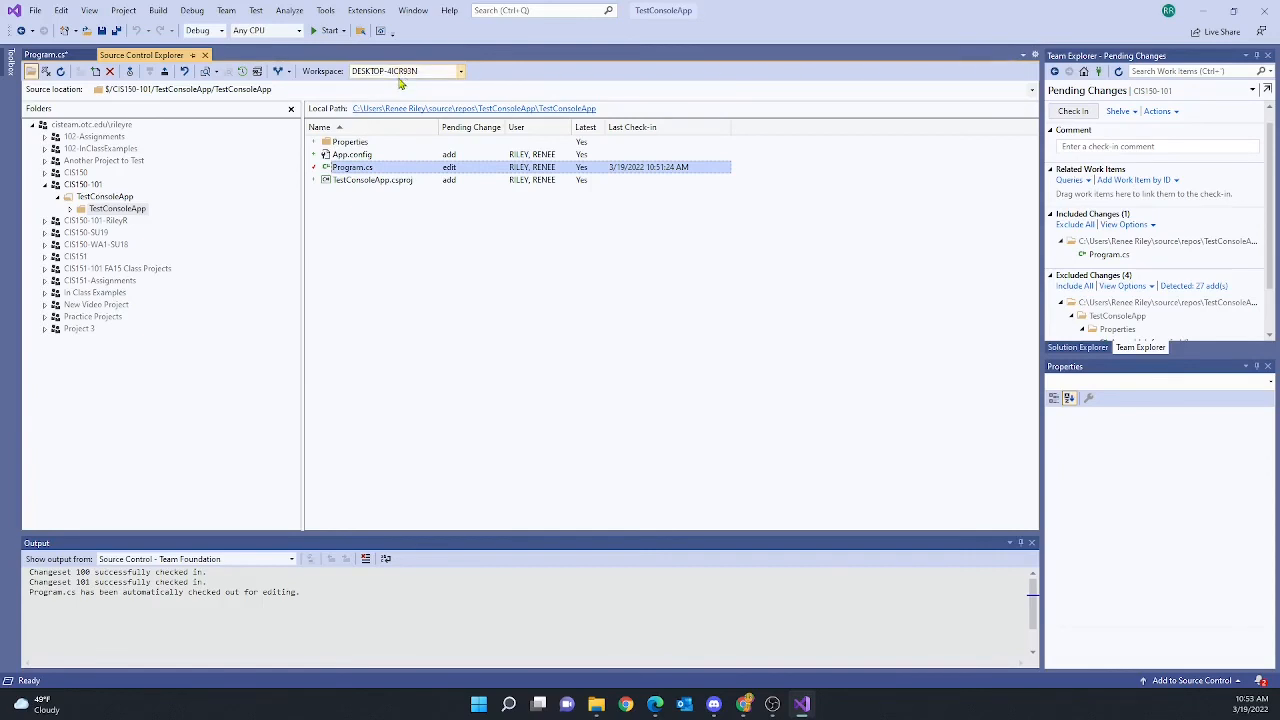
{"action": "left_click", "coordinate": [50, 55]}
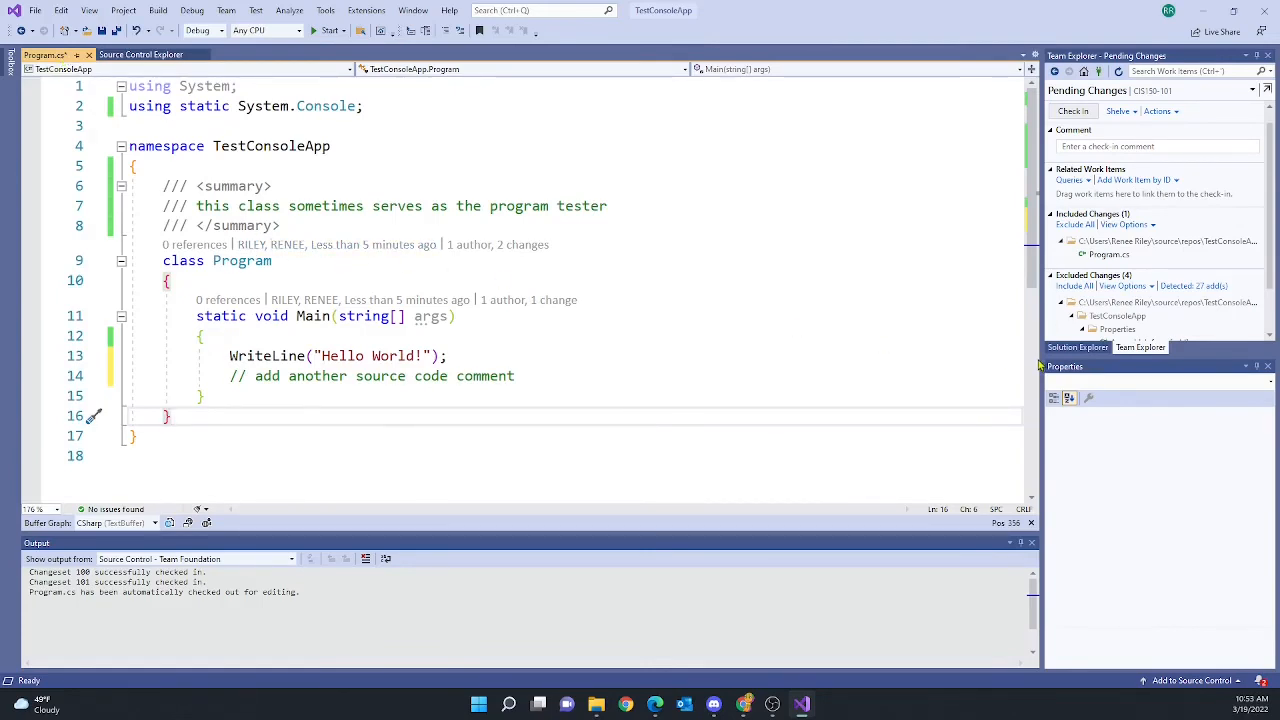
Check in Program.cs with the comment 'Add another somment', saving the file, as changeset 102
{"action": "left_click", "coordinate": [1075, 348]}
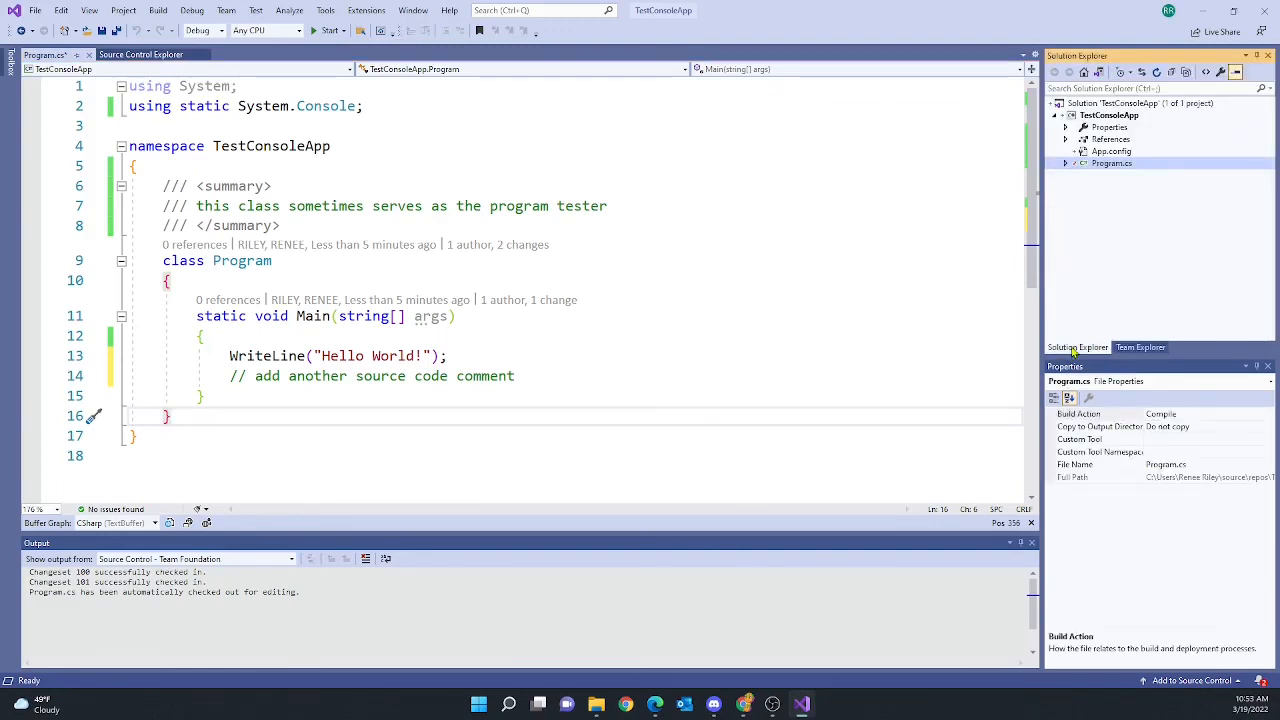
{"action": "left_click", "coordinate": [1141, 348]}
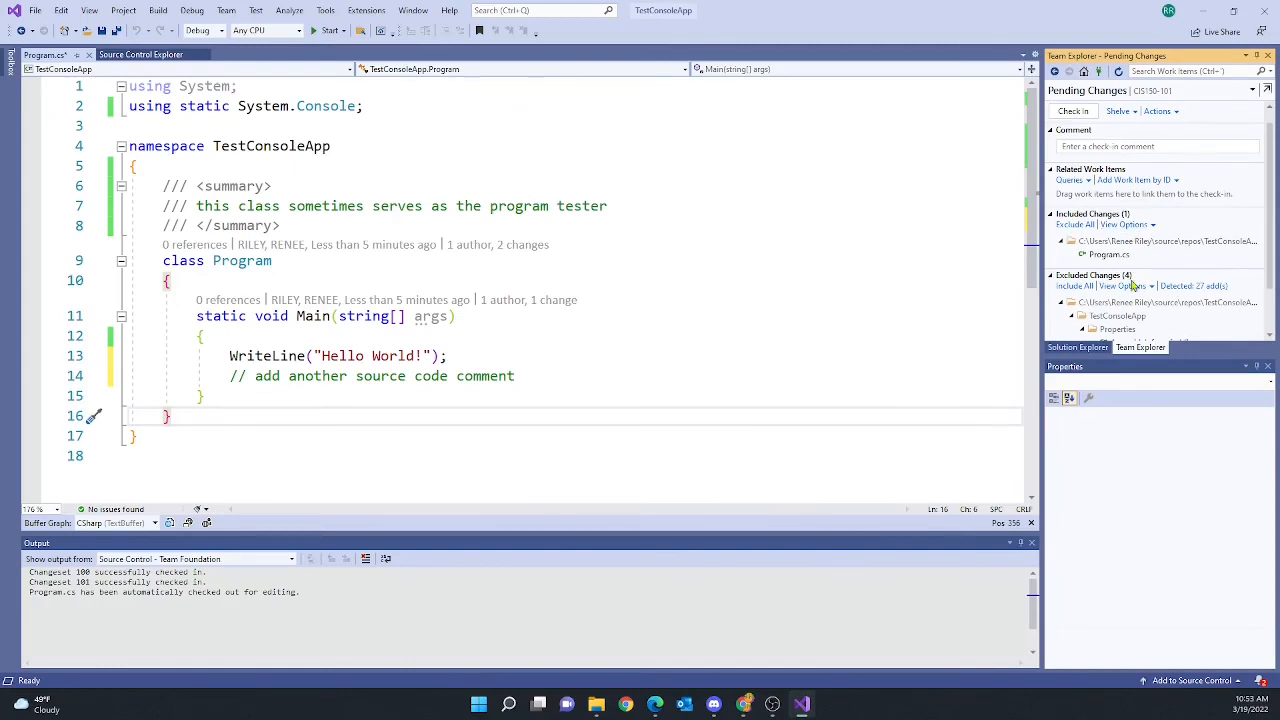
{"action": "left_click", "coordinate": [1091, 146]}
{"action": "left_click", "coordinate": [1091, 146]}
{"action": "type", "text": "Ad"}
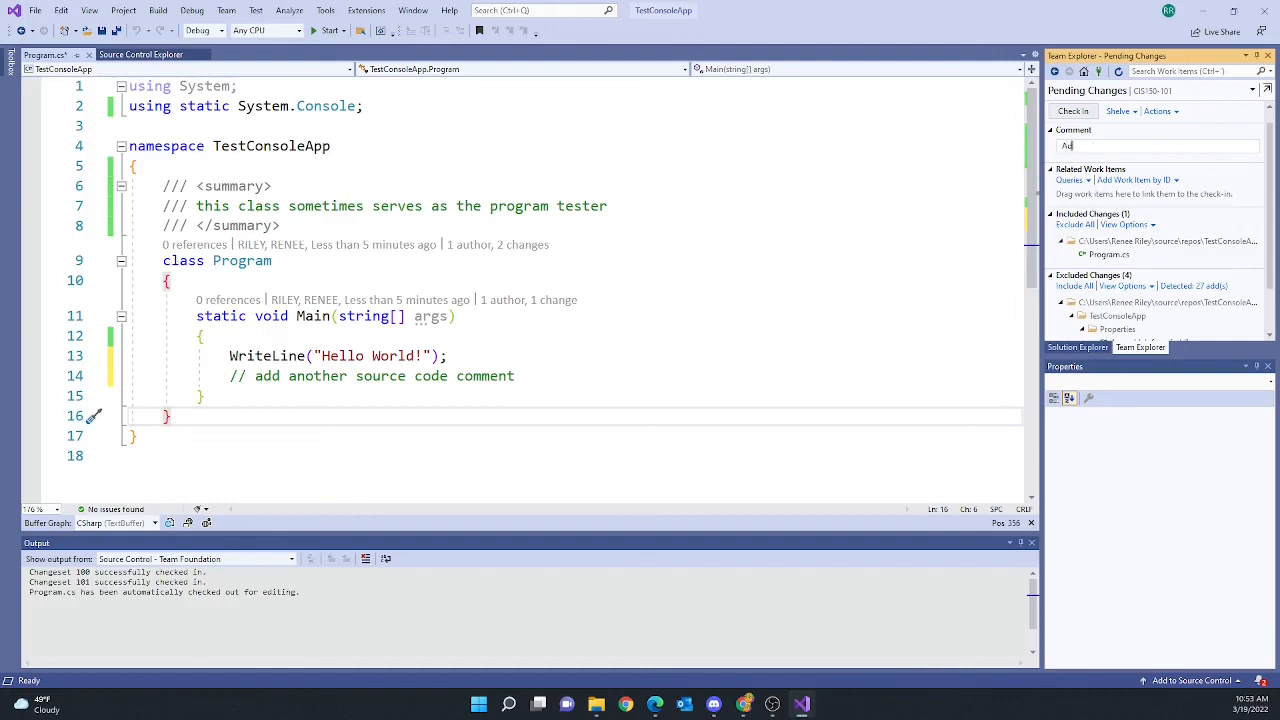
{"action": "type", "text": "d another somment"}
{"action": "left_click", "coordinate": [1071, 111]}
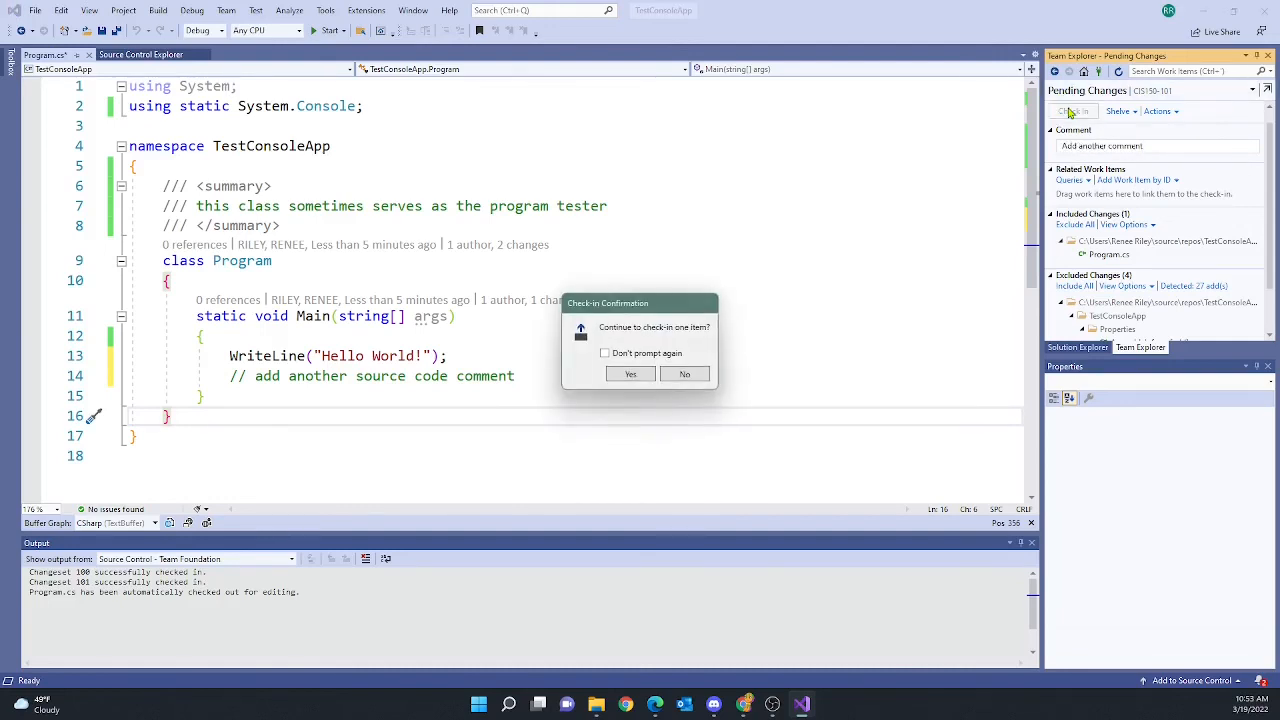
{"action": "left_click", "coordinate": [631, 374]}
{"action": "left_click", "coordinate": [645, 430]}
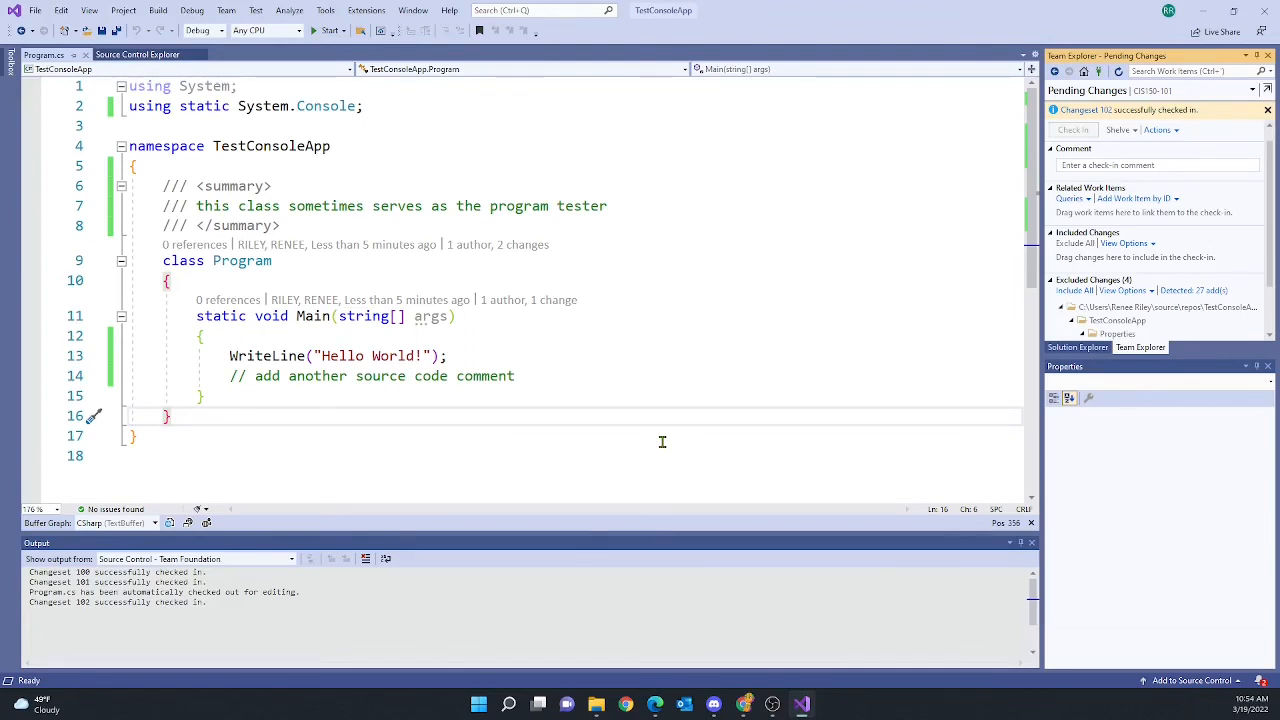
Open TestConsoleApp.sln from the parent TestConsoleApp folder in Source Control Explorer
{"action": "left_click", "coordinate": [148, 55]}
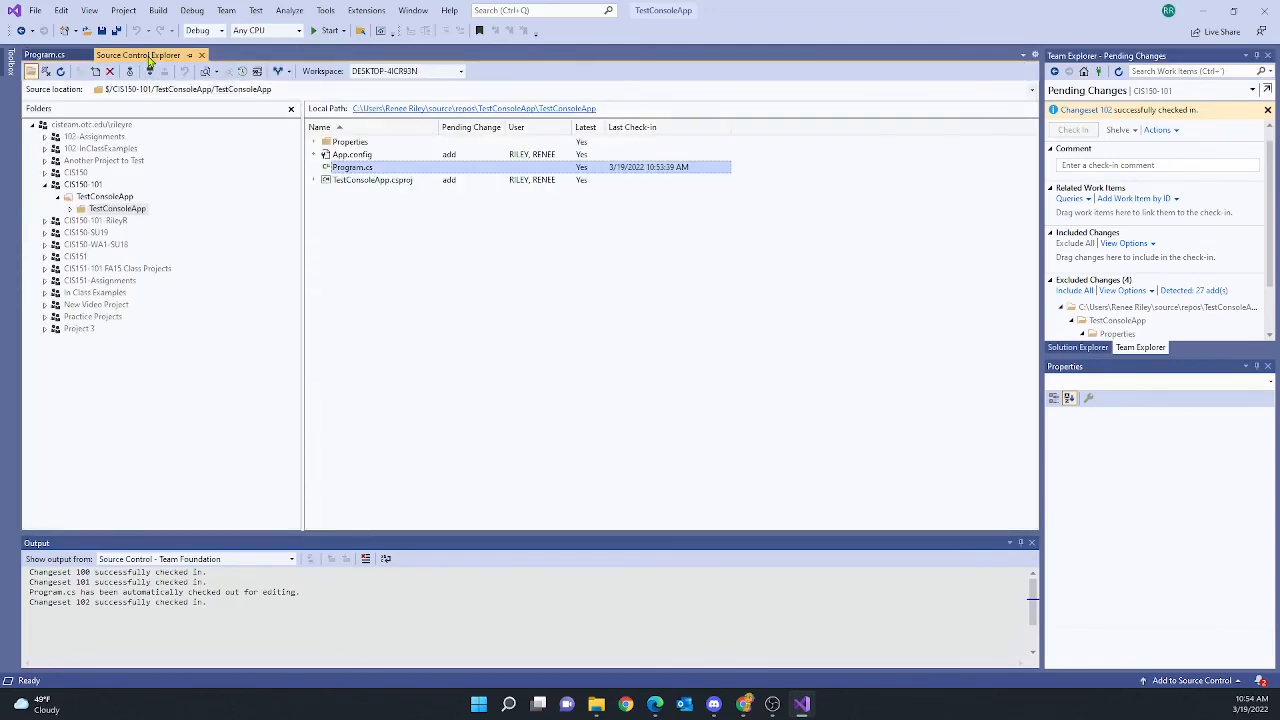
{"action": "left_click", "coordinate": [107, 205]}
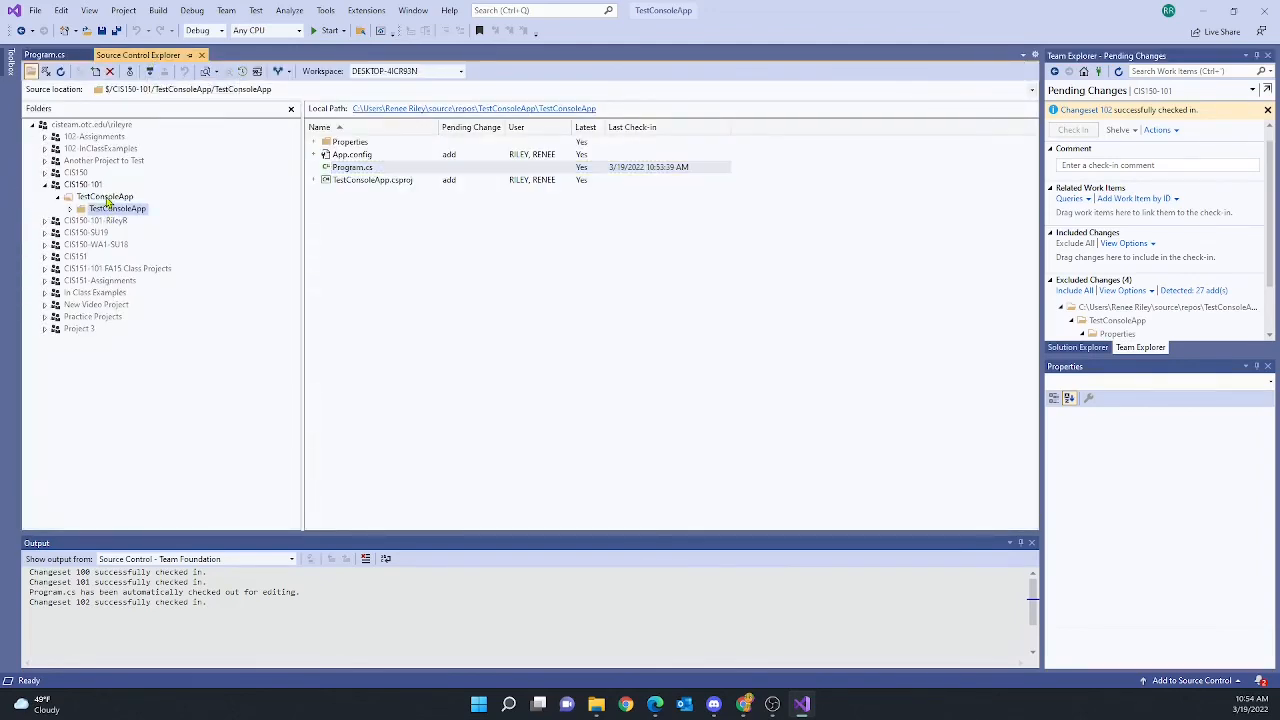
{"action": "right_click", "coordinate": [105, 197]}
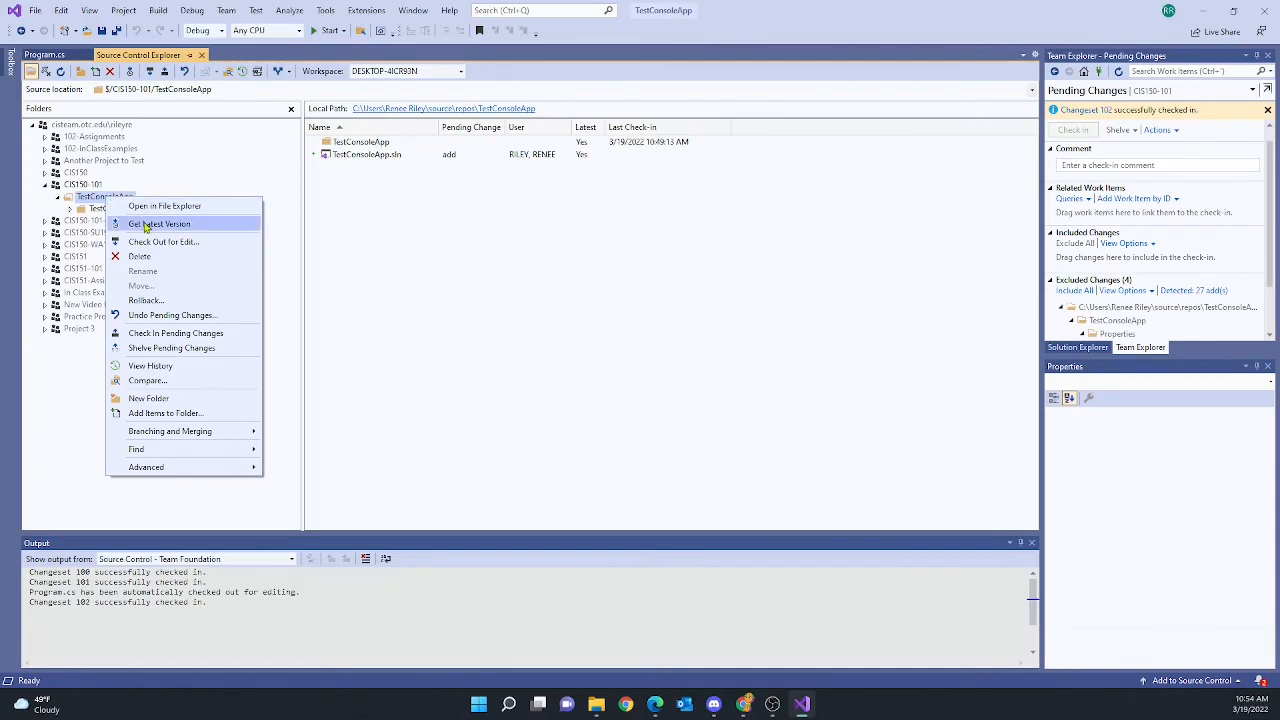
{"action": "left_click", "coordinate": [389, 244]}
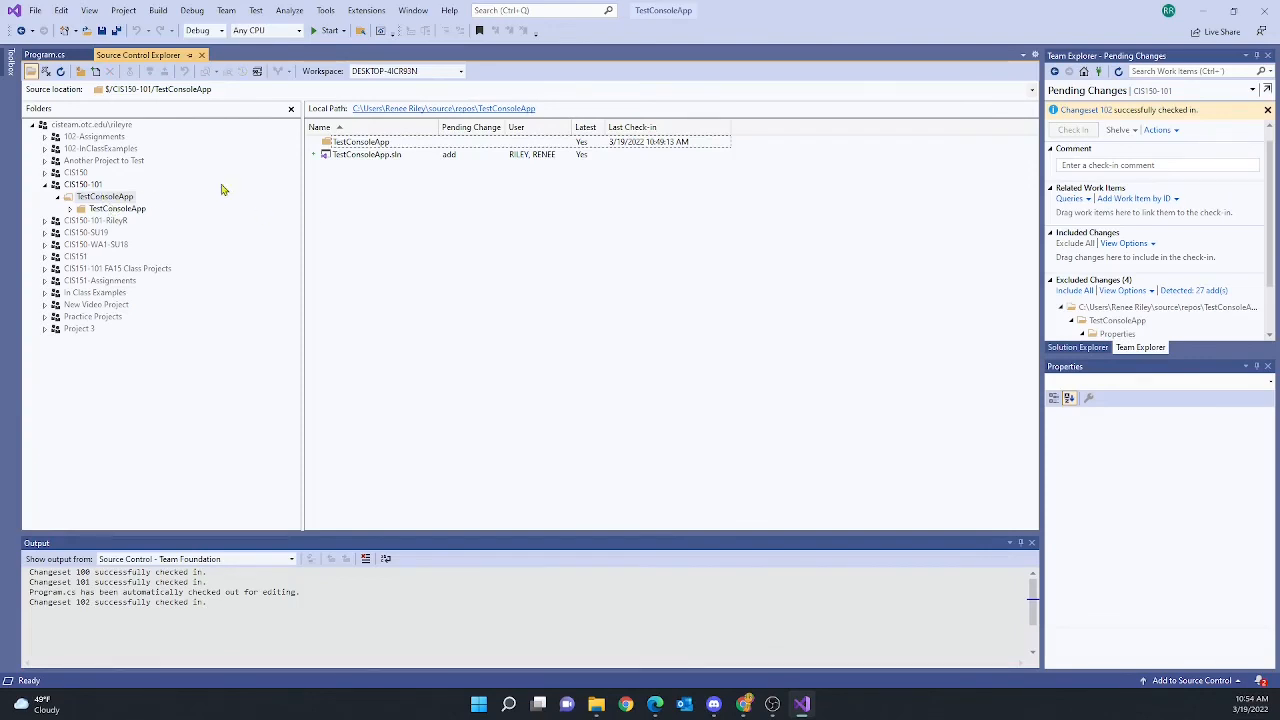
{"action": "double_click", "coordinate": [378, 160]}
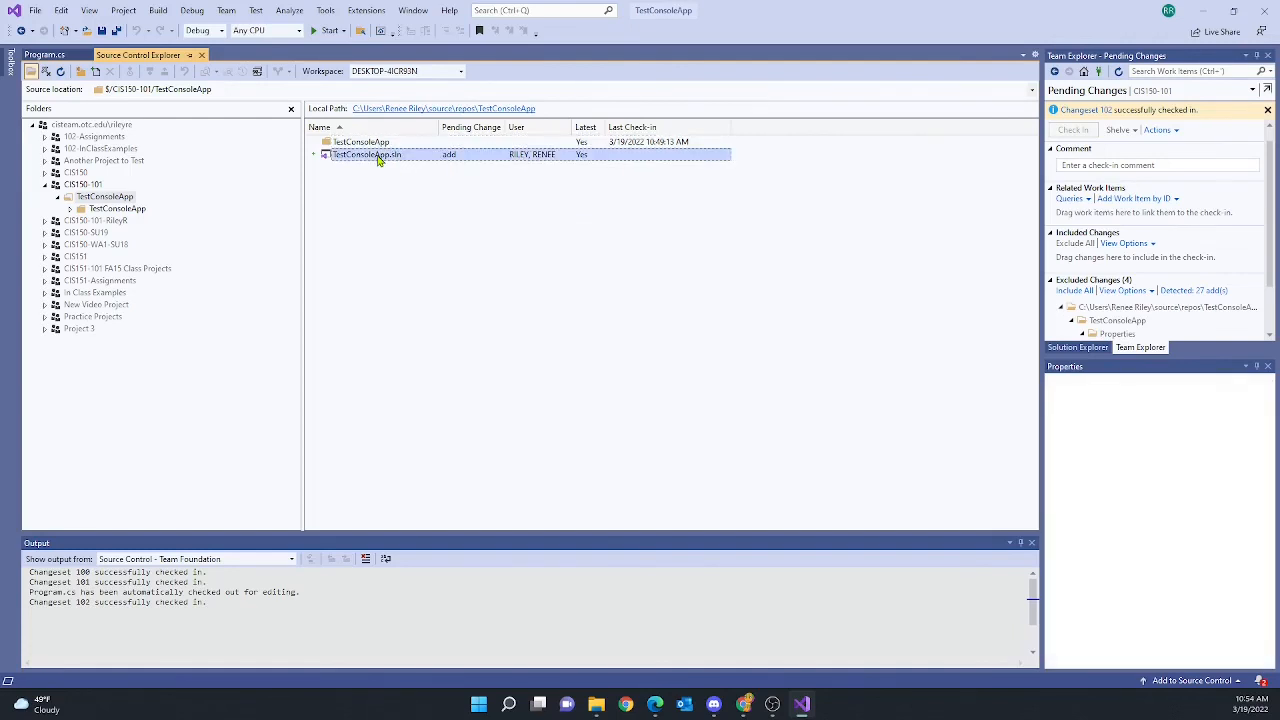
Check Solution Explorer, then bring up Team Explorer's Home page for CIS150-101
{"action": "left_click", "coordinate": [1078, 348]}
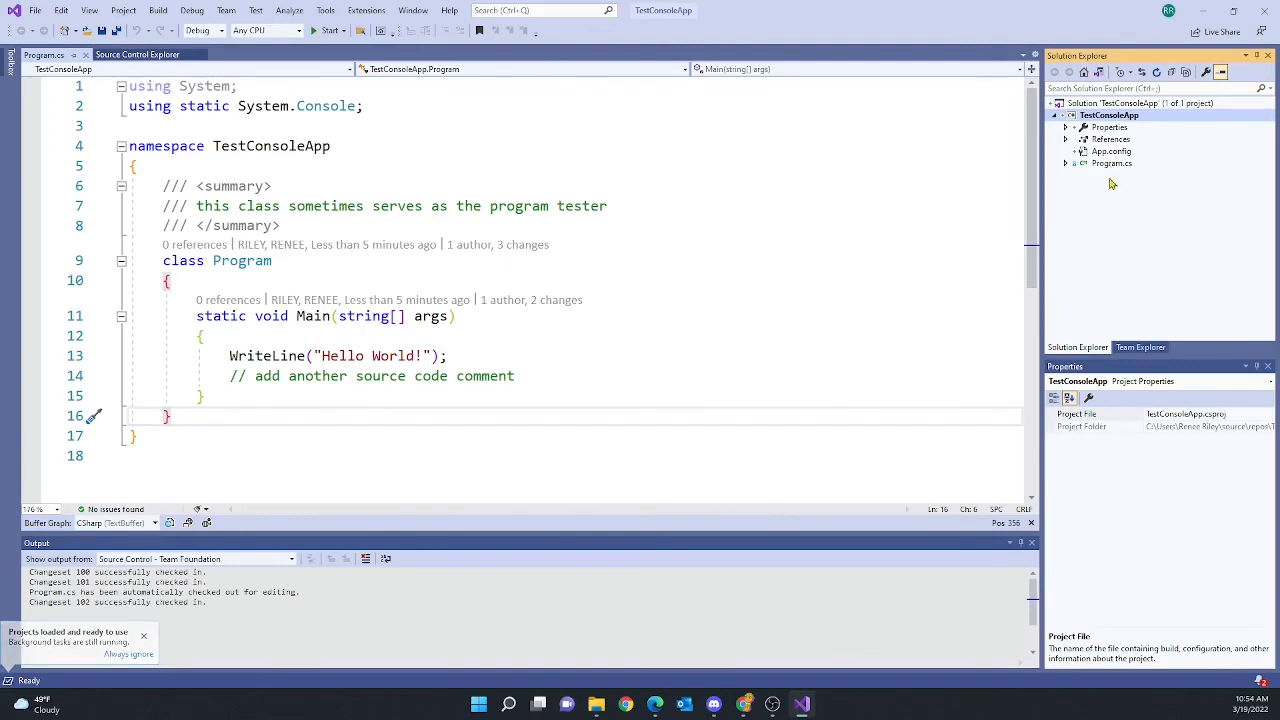
{"action": "left_click", "coordinate": [1135, 349]}
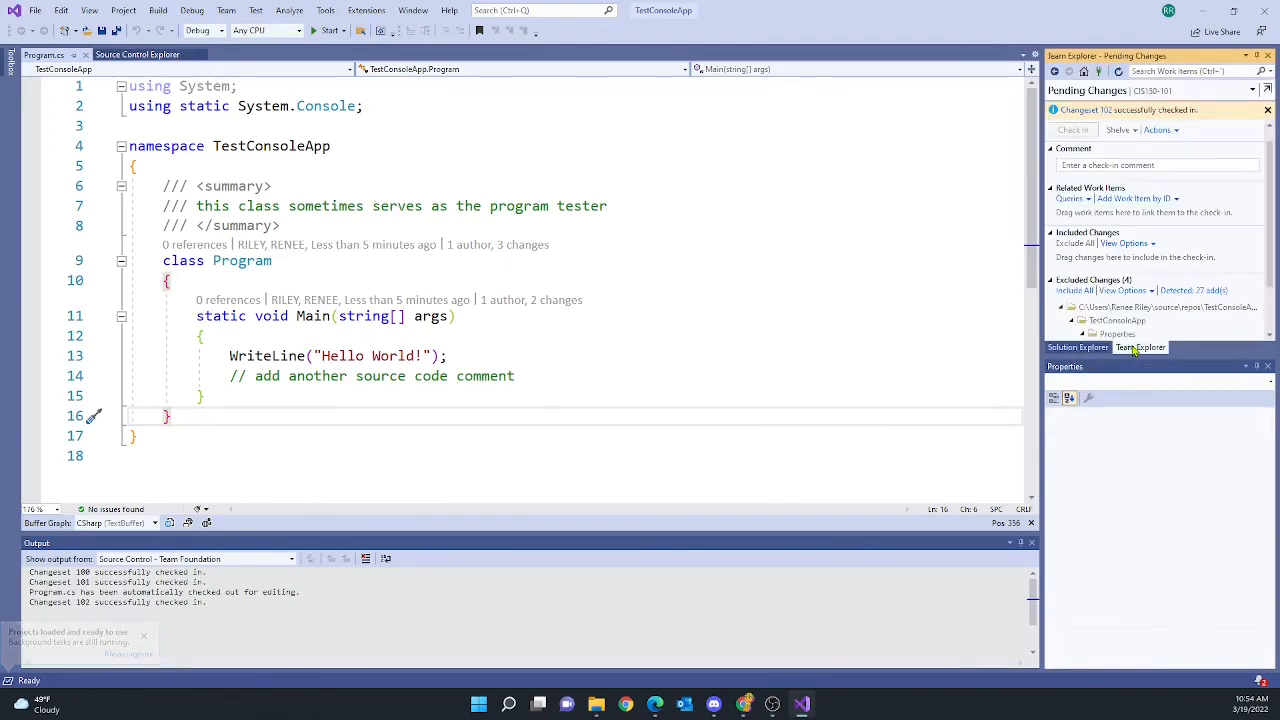
{"action": "left_click", "coordinate": [1086, 73]}
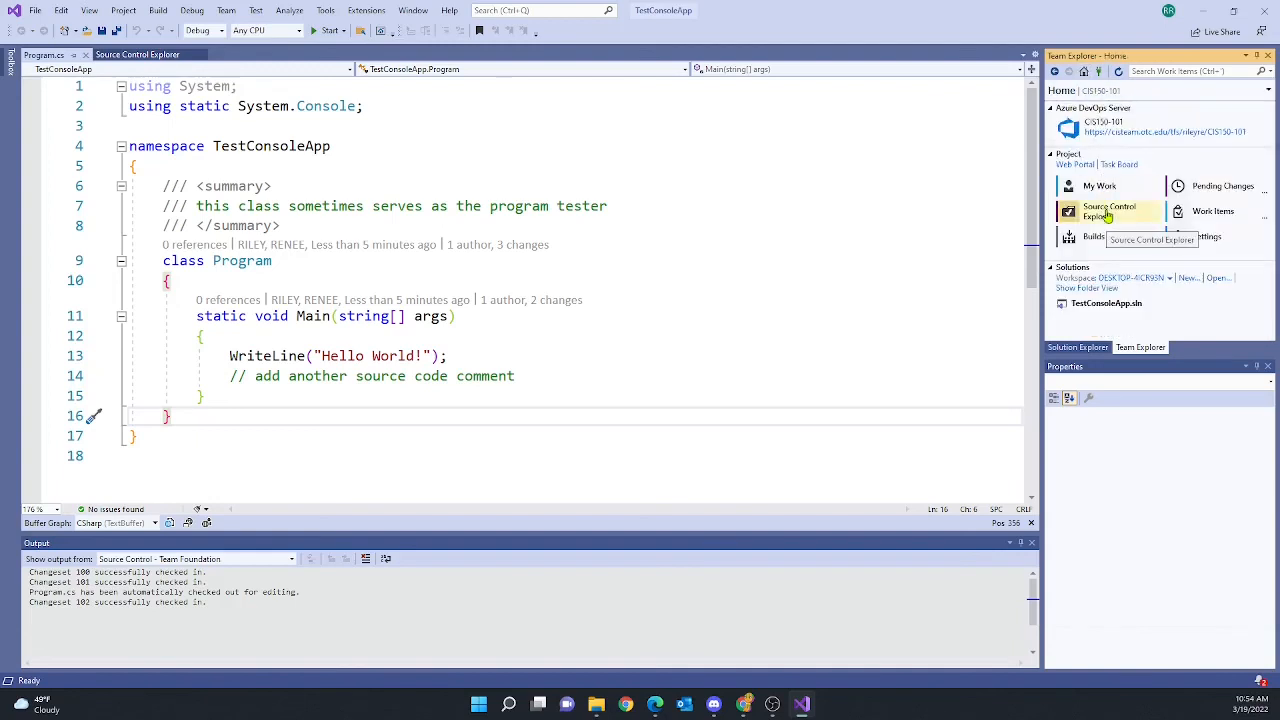